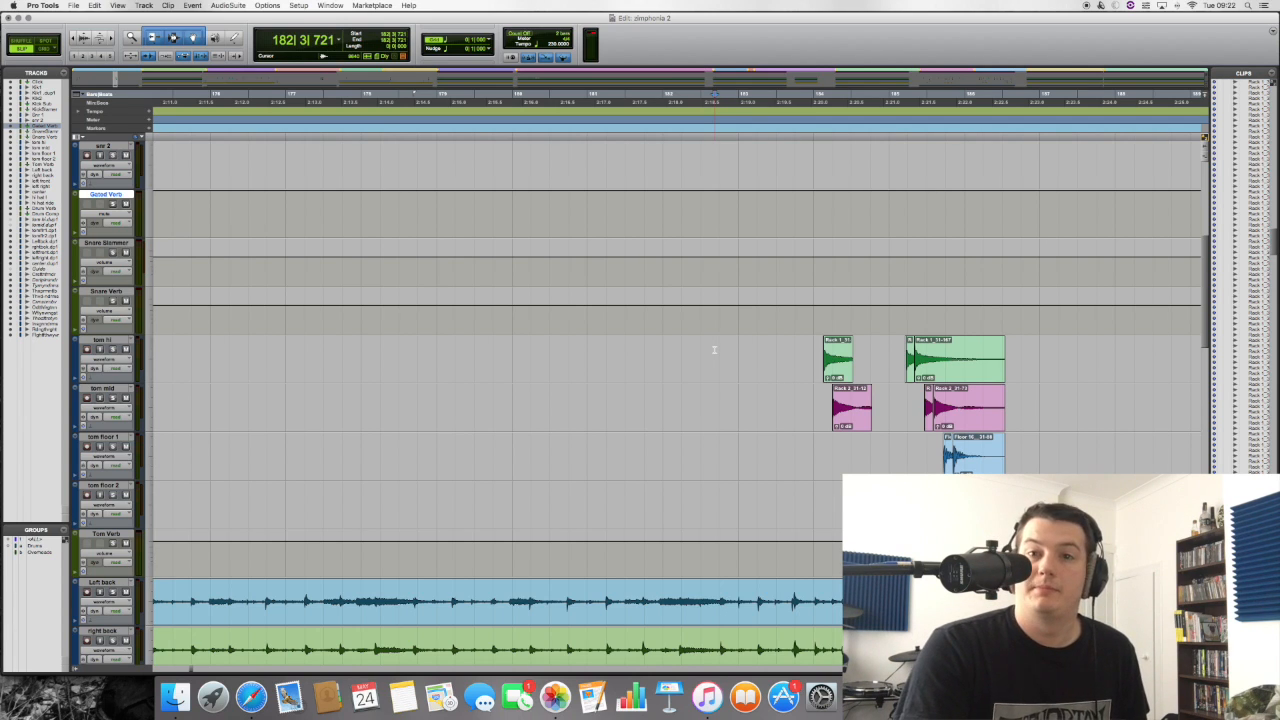
# Select the loud tom hi hit in the Desert Plains section, solo the tom hi track and audition the hit.
pyautogui.press('super+bracketleft')
pyautogui.press('super+bracketleft')
pyautogui.press('super+bracketleft')
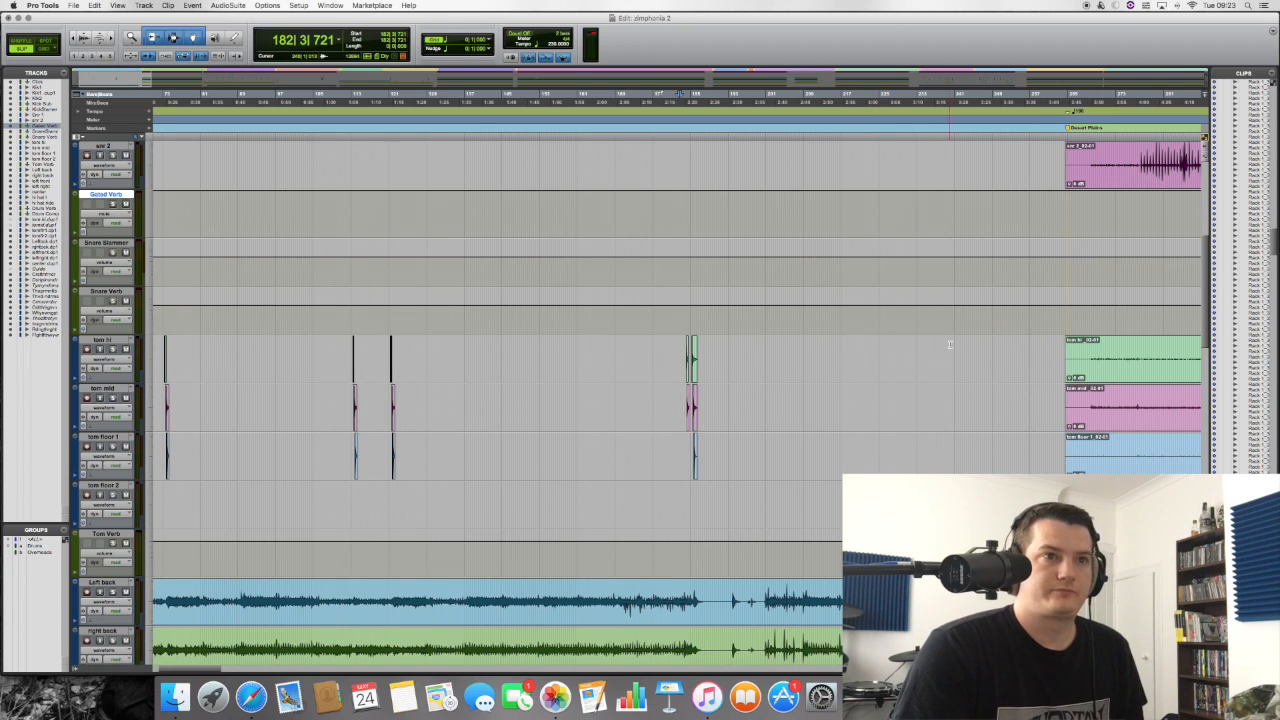
pyautogui.hscroll(10, 910, 340)
pyautogui.click(882, 359)
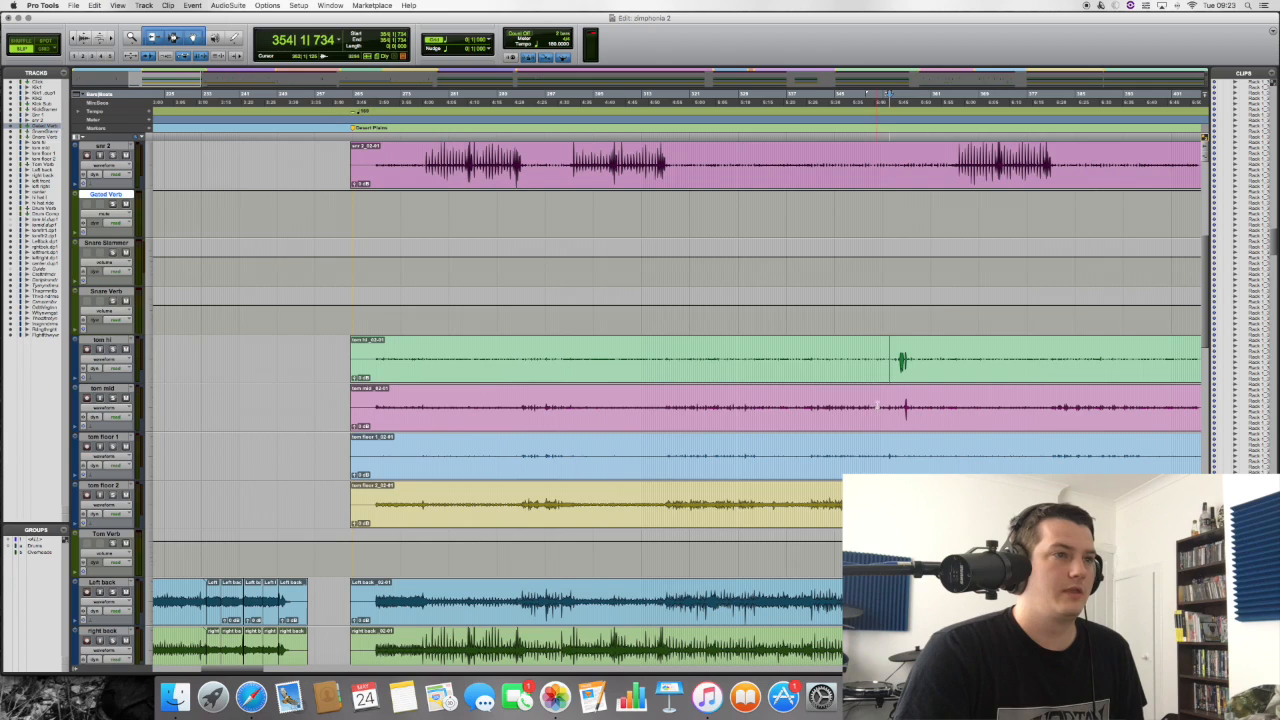
pyautogui.click(896, 352)
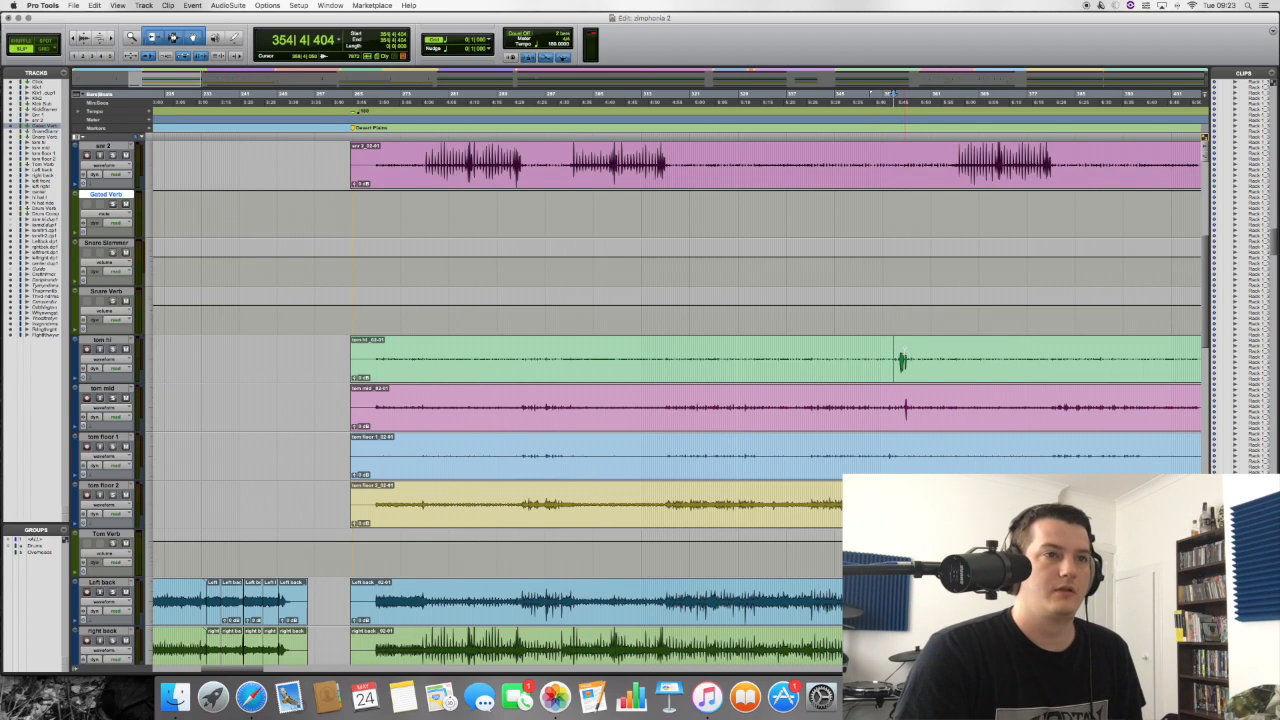
pyautogui.moveTo(898, 352)
pyautogui.mouseDown()
pyautogui.moveTo(928, 362)
pyautogui.moveTo(911, 364)
pyautogui.mouseUp()
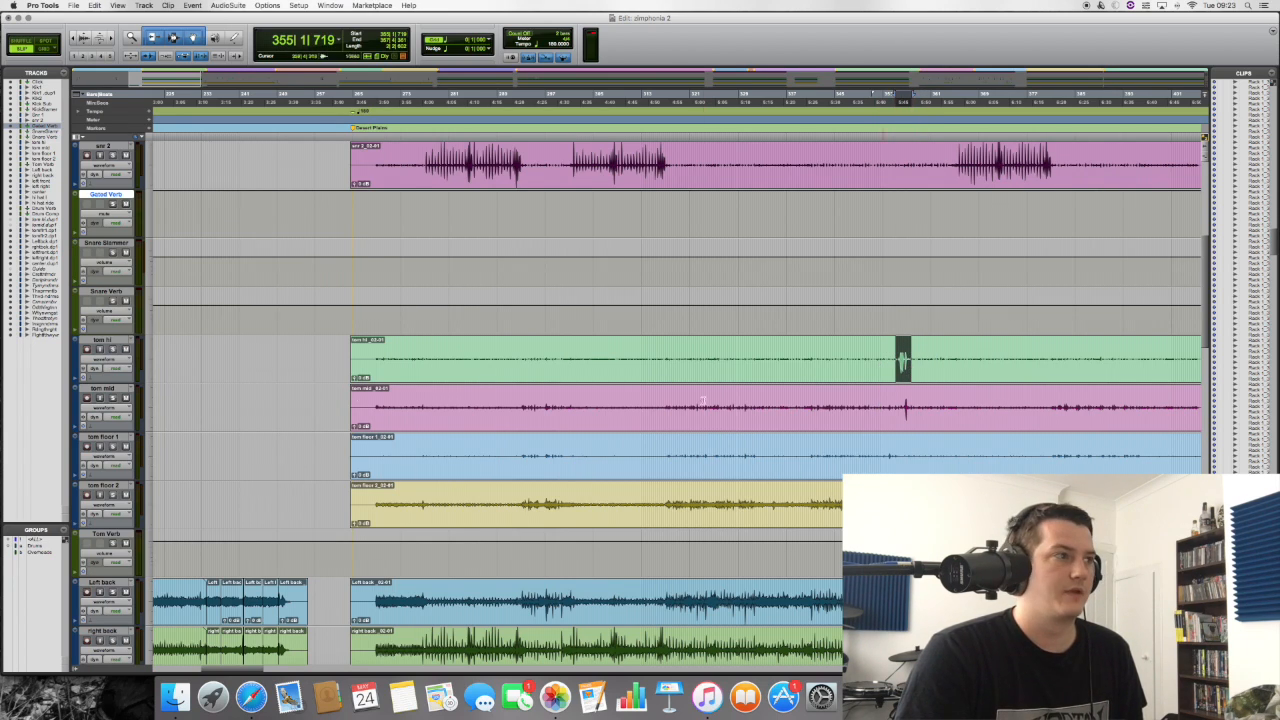
pyautogui.click(113, 349)
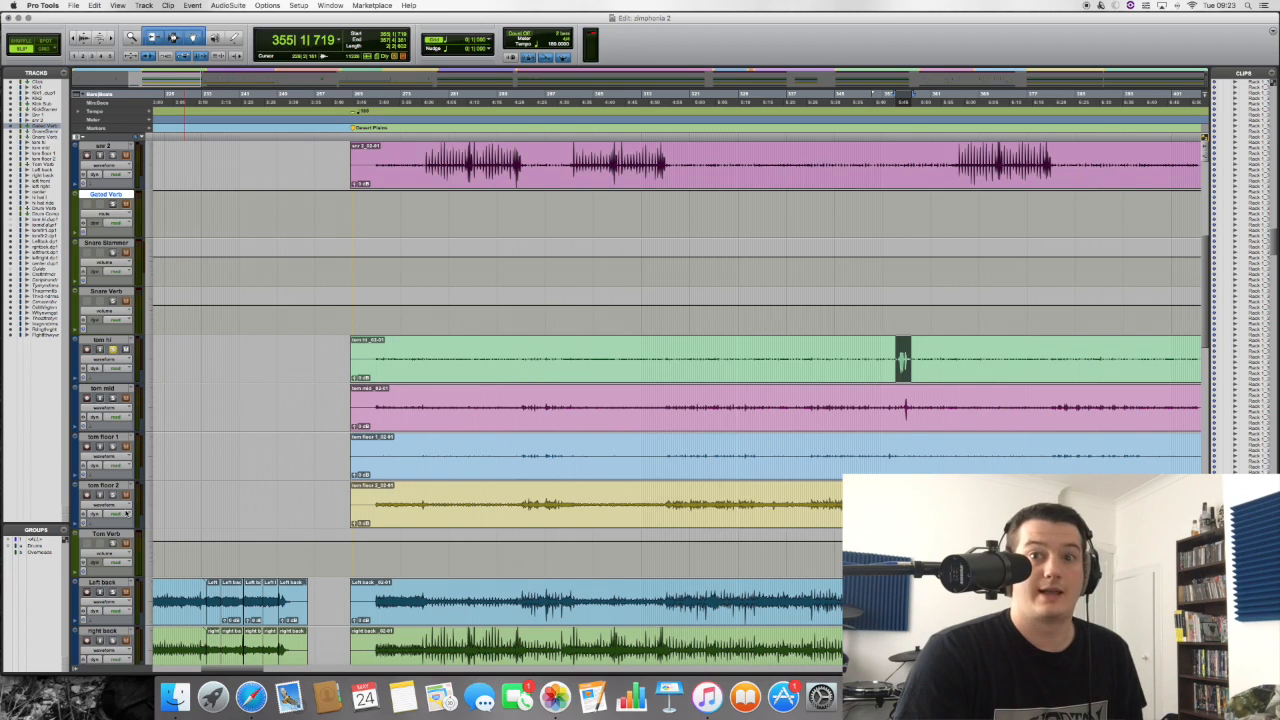
pyautogui.press('space')
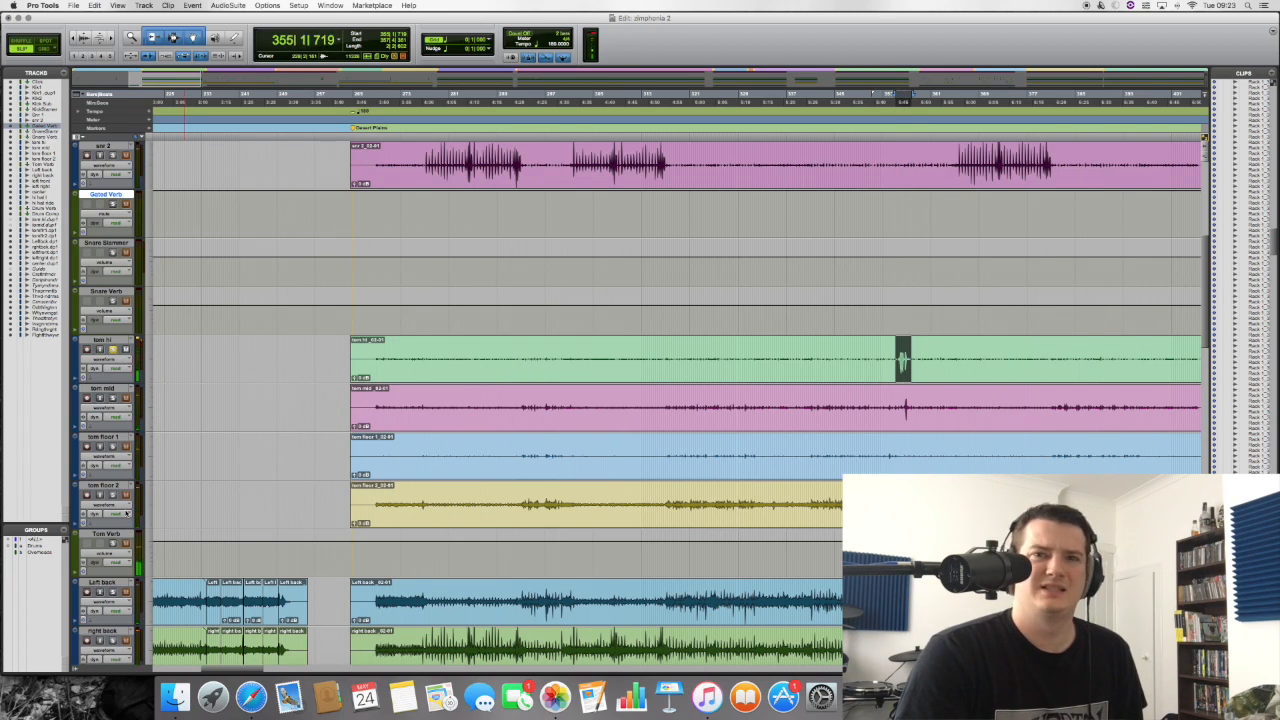
# Open the mixer and raise the tom hi track's volume fader.
pyautogui.press('super+equal')
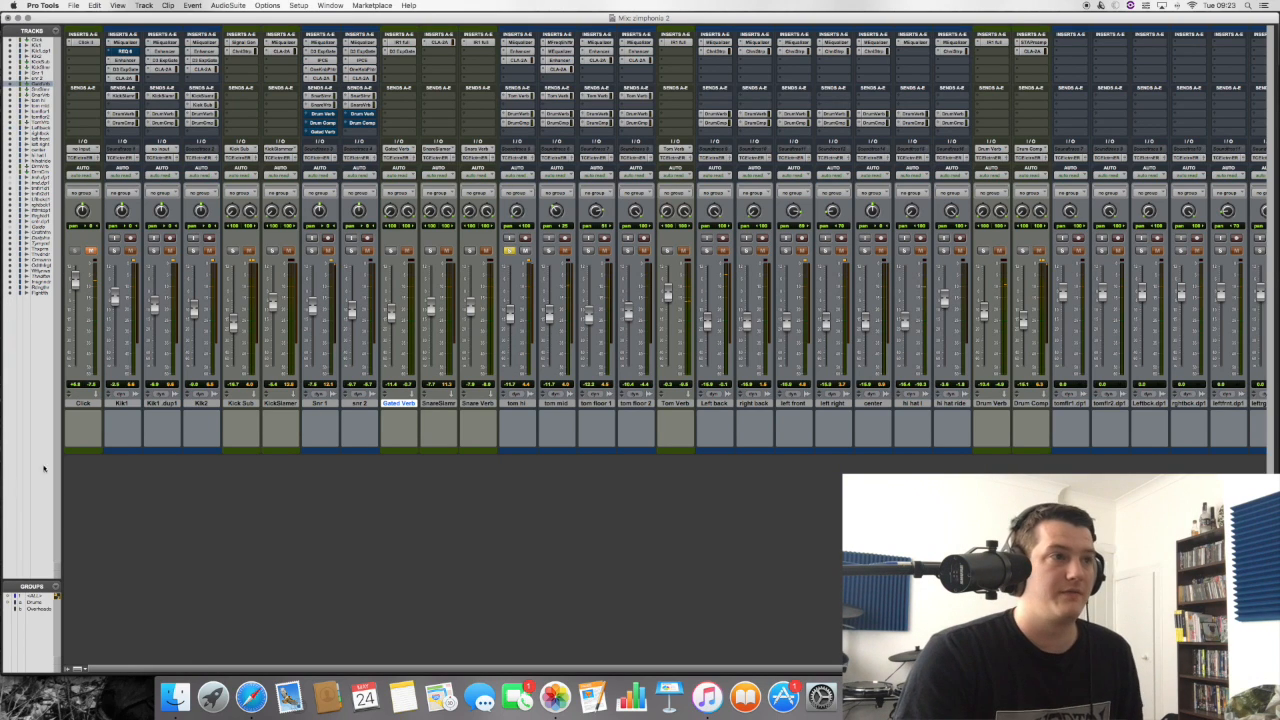
pyautogui.moveTo(522, 320); pyautogui.dragTo(518, 270)
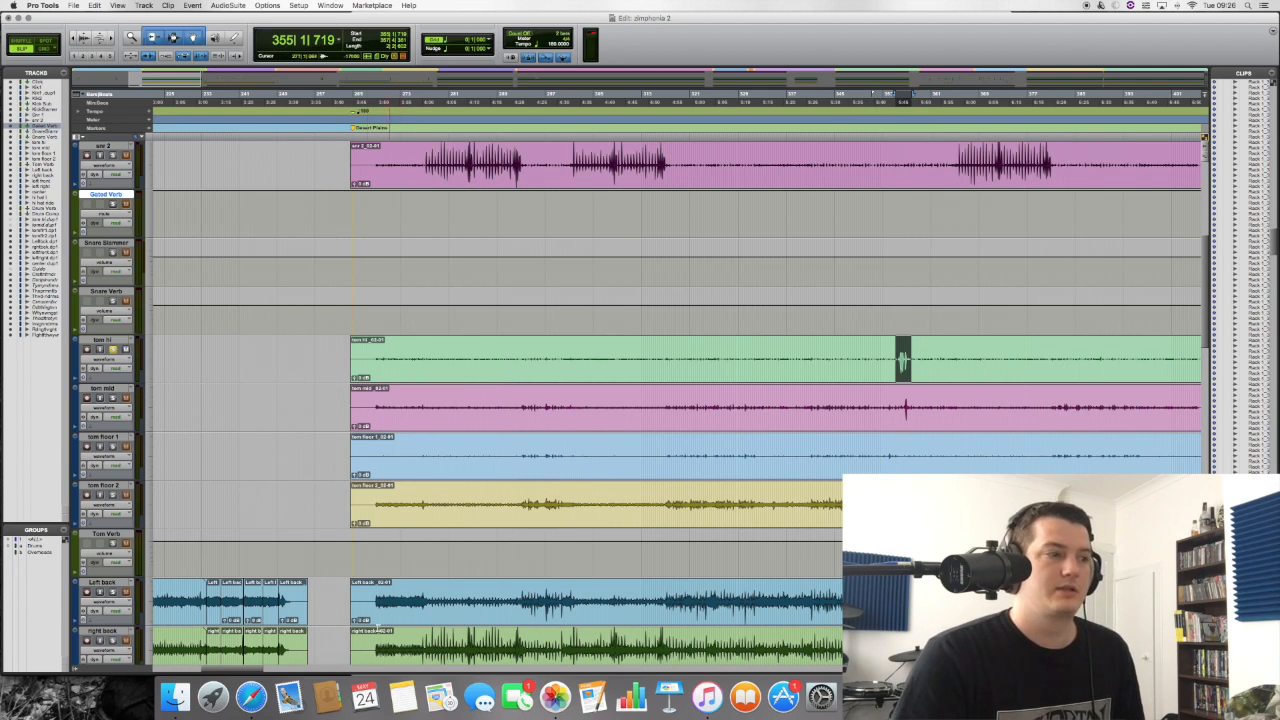
# Switch to Safari and review the AKG C411 pickup's description, technical specification and included accessories.
pyautogui.click(251, 697)
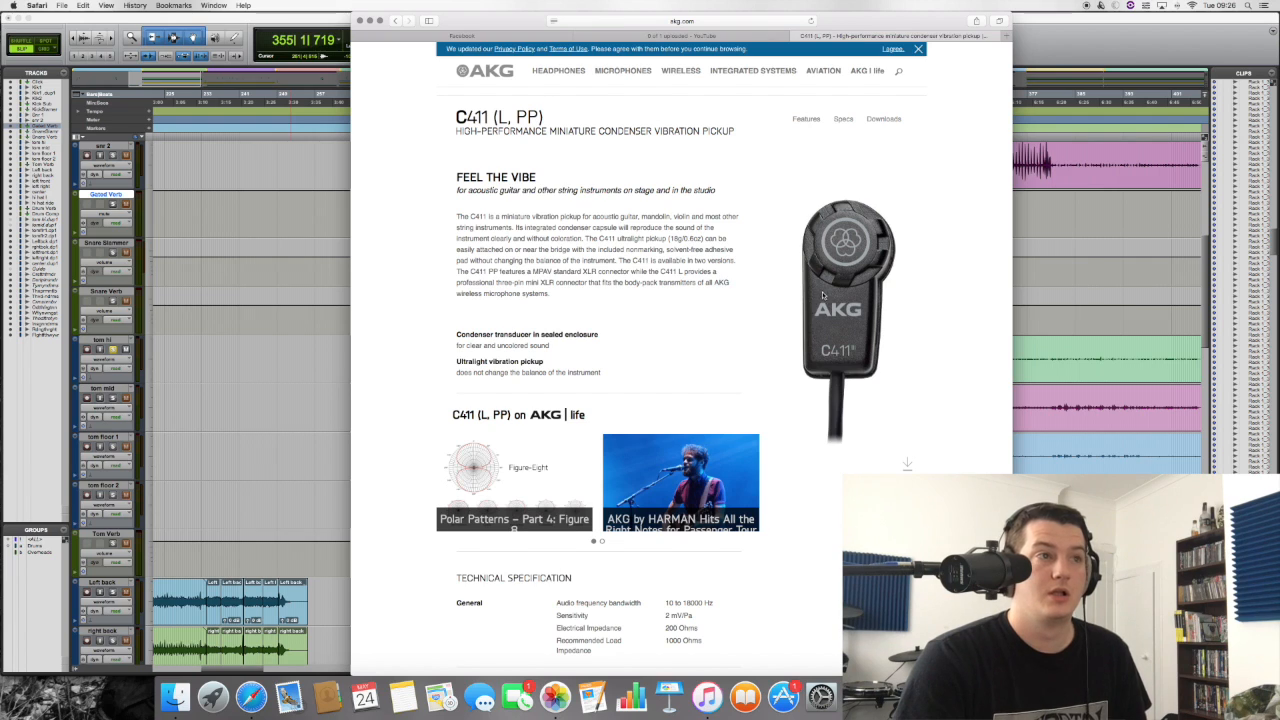
pyautogui.scroll(-1, 688, 515)
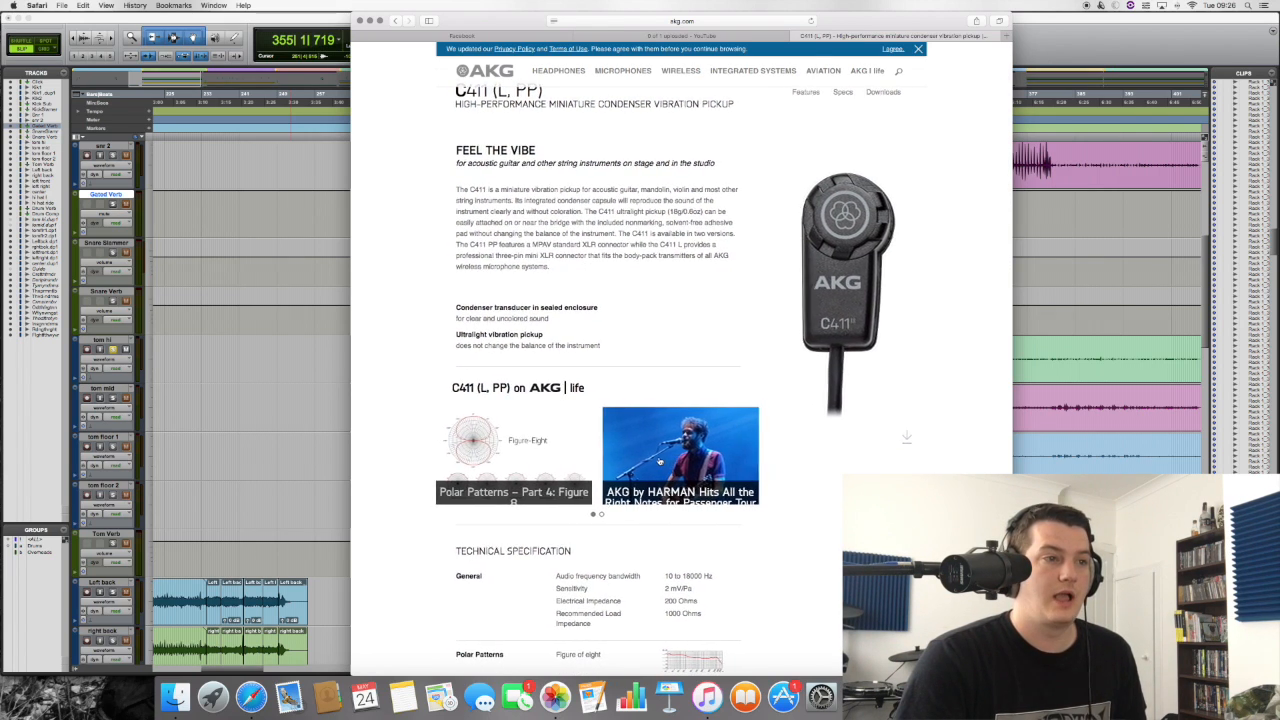
pyautogui.hscroll(-5, 688, 515)
pyautogui.hscroll(5, 706, 459)
pyautogui.scroll(-5, 708, 465)
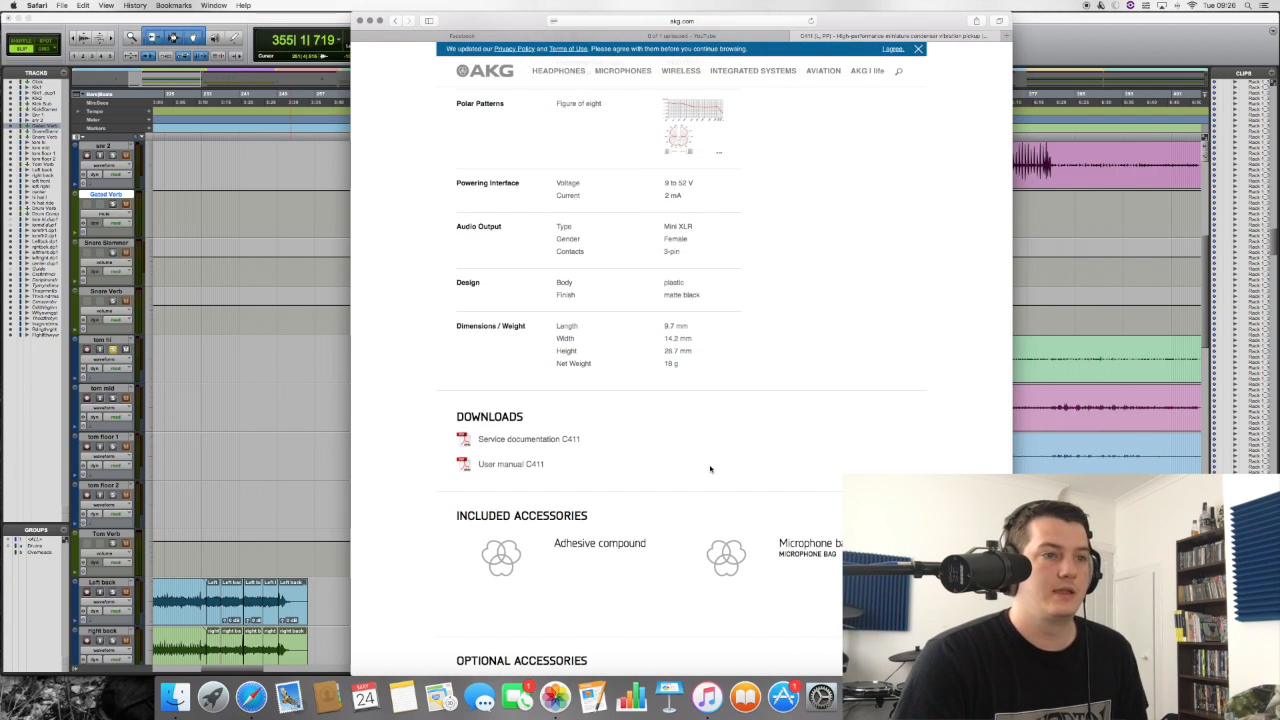
pyautogui.scroll(10, 710, 468)
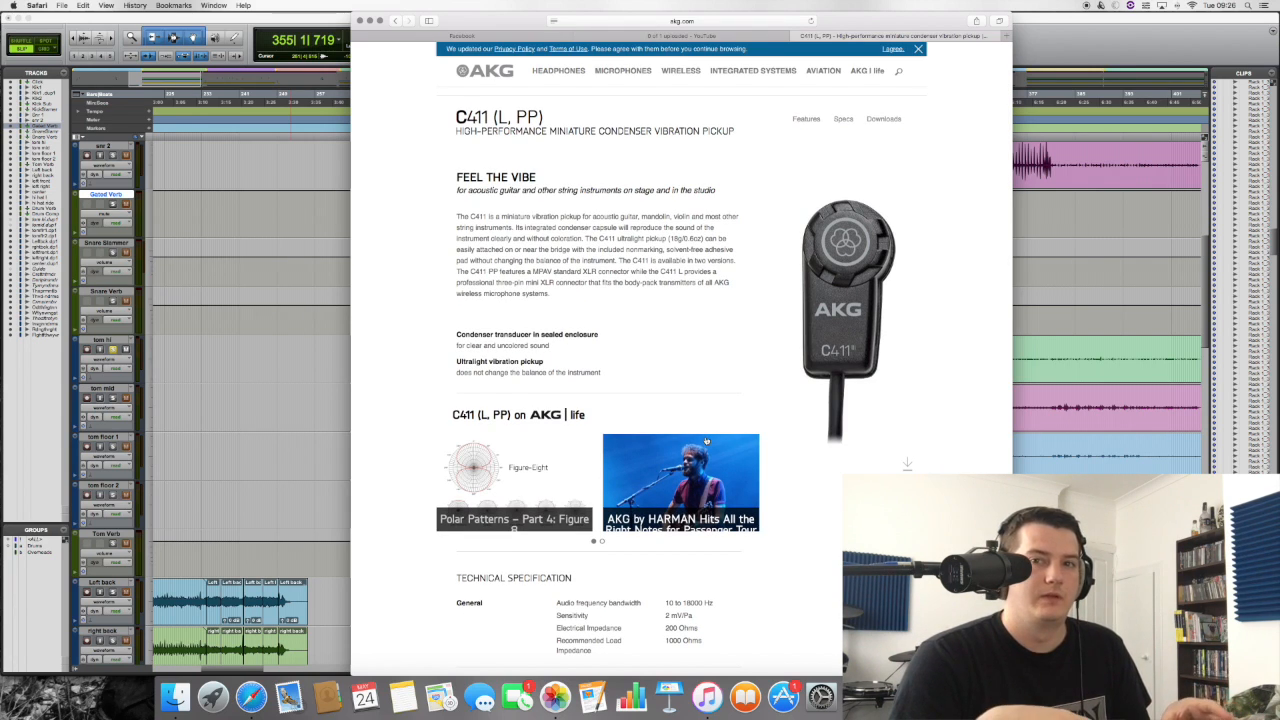
# Return to Pro Tools and audition the Desert Plains hit on tom hi and on tom mid, soloing tom mid in place of tom hi.
pyautogui.click(308, 18)
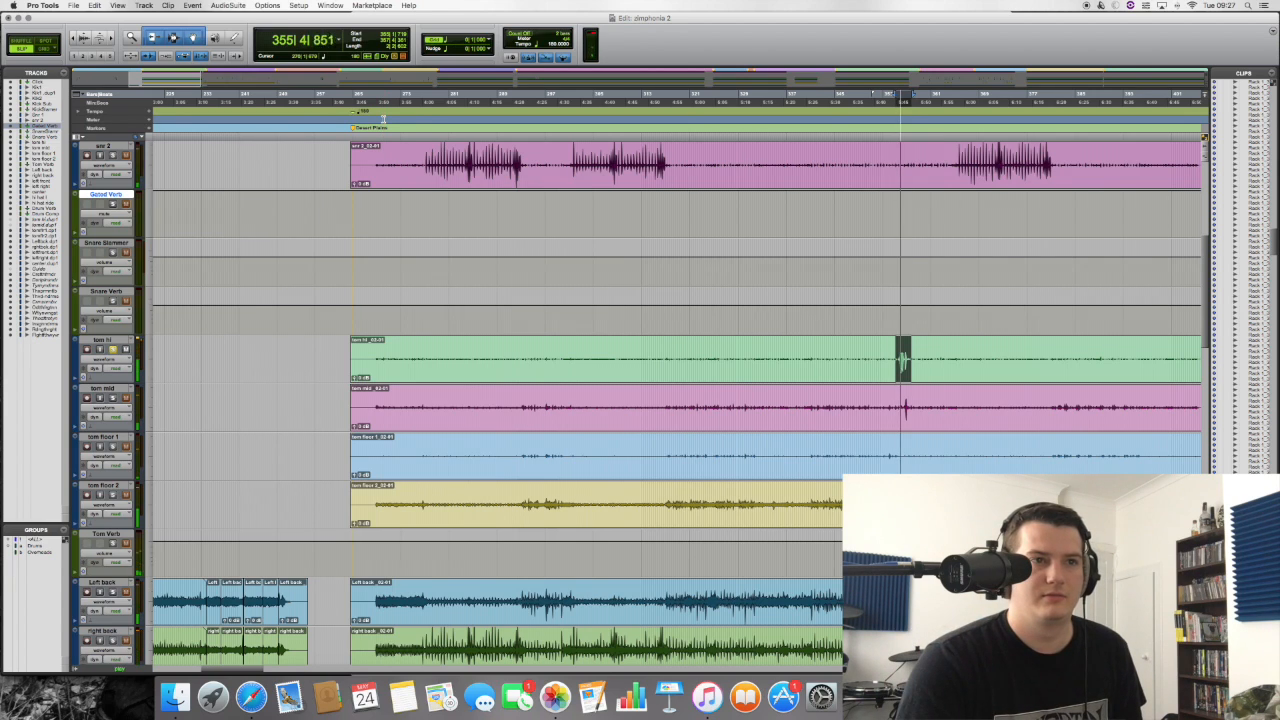
pyautogui.press('space')
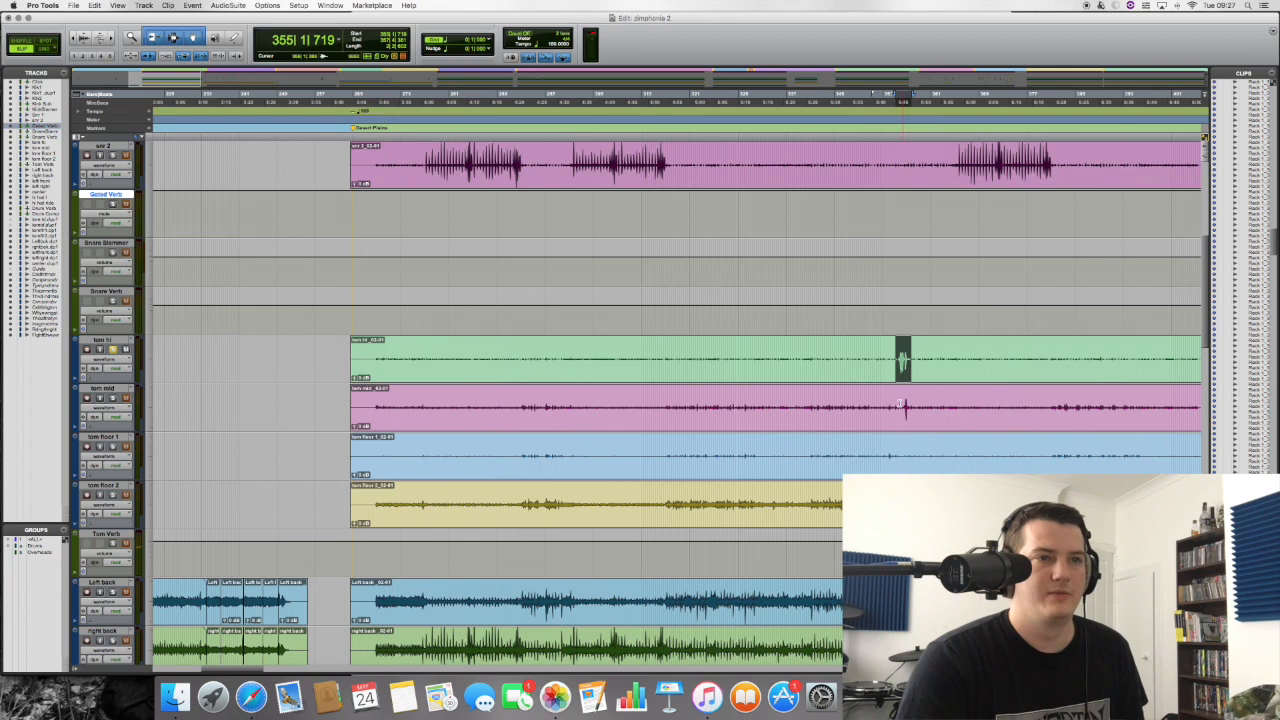
pyautogui.click(901, 405)
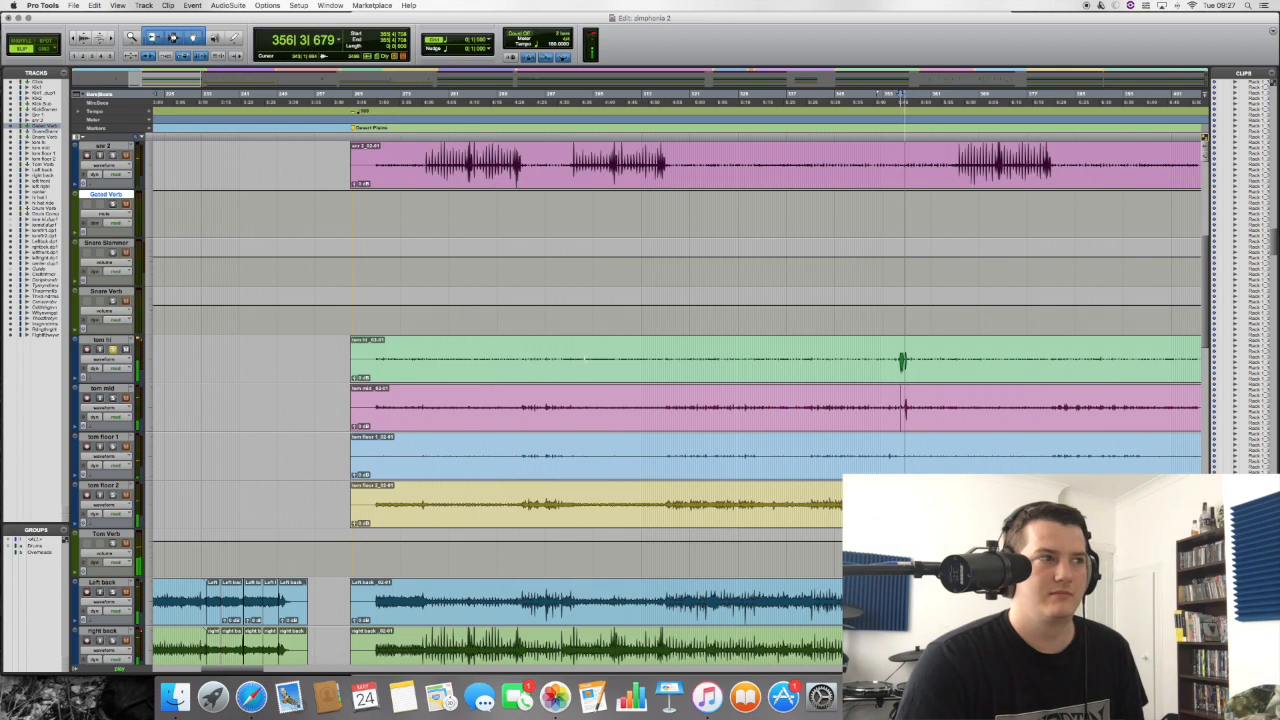
pyautogui.click(115, 397)
pyautogui.press('space')
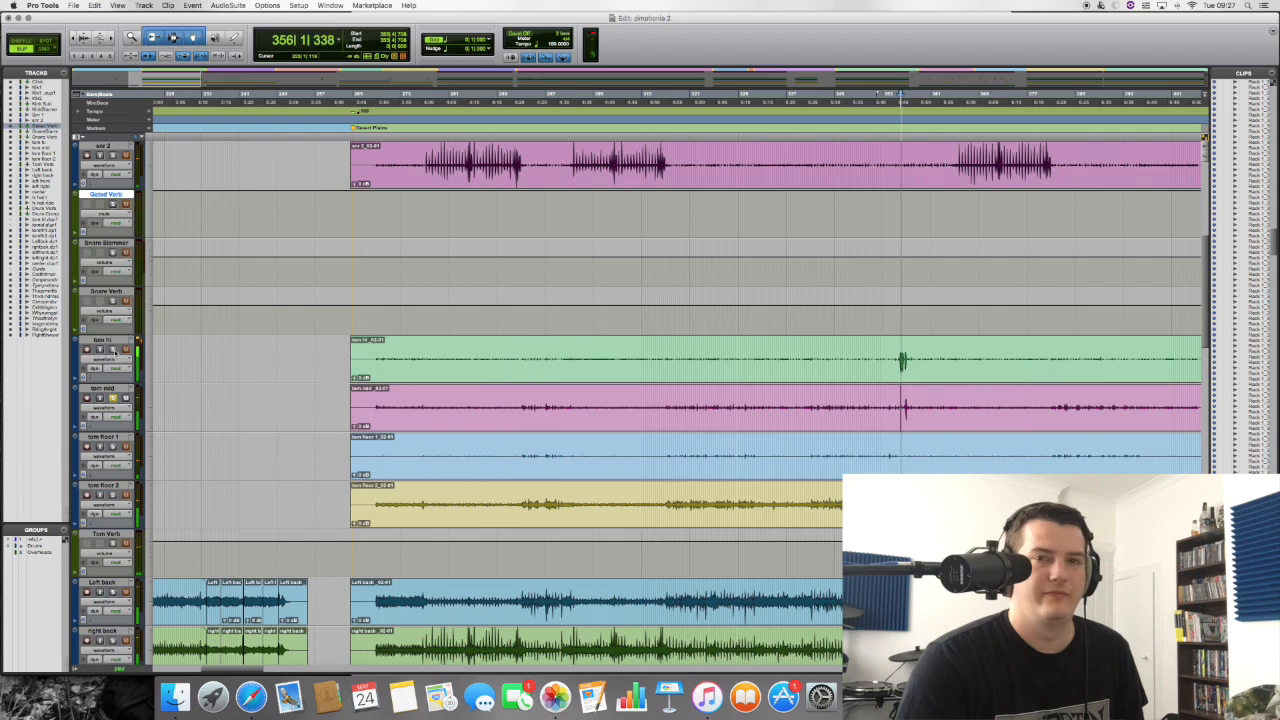
pyautogui.press('space')
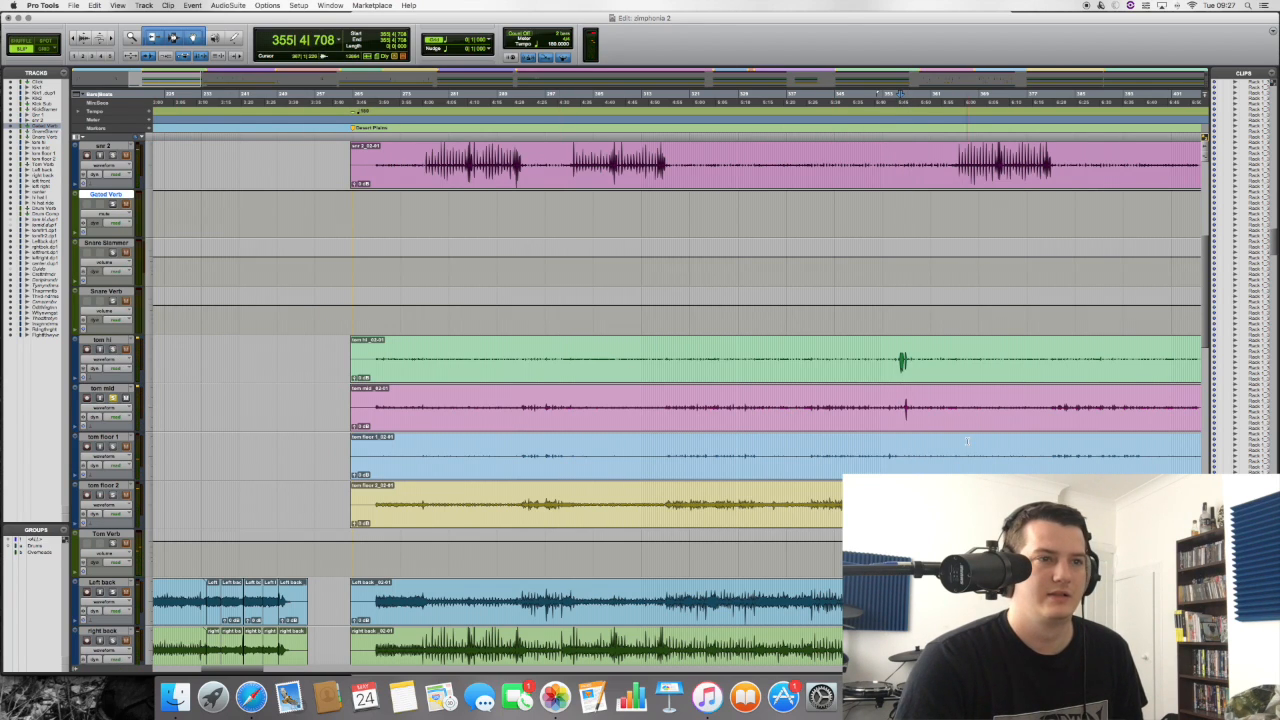
# Solo tom floor 1 instead of tom mid and audition its hits at bars 1147 and 1203.
pyautogui.hscroll(10, 887, 449)
pyautogui.hscroll(-6, 949, 440)
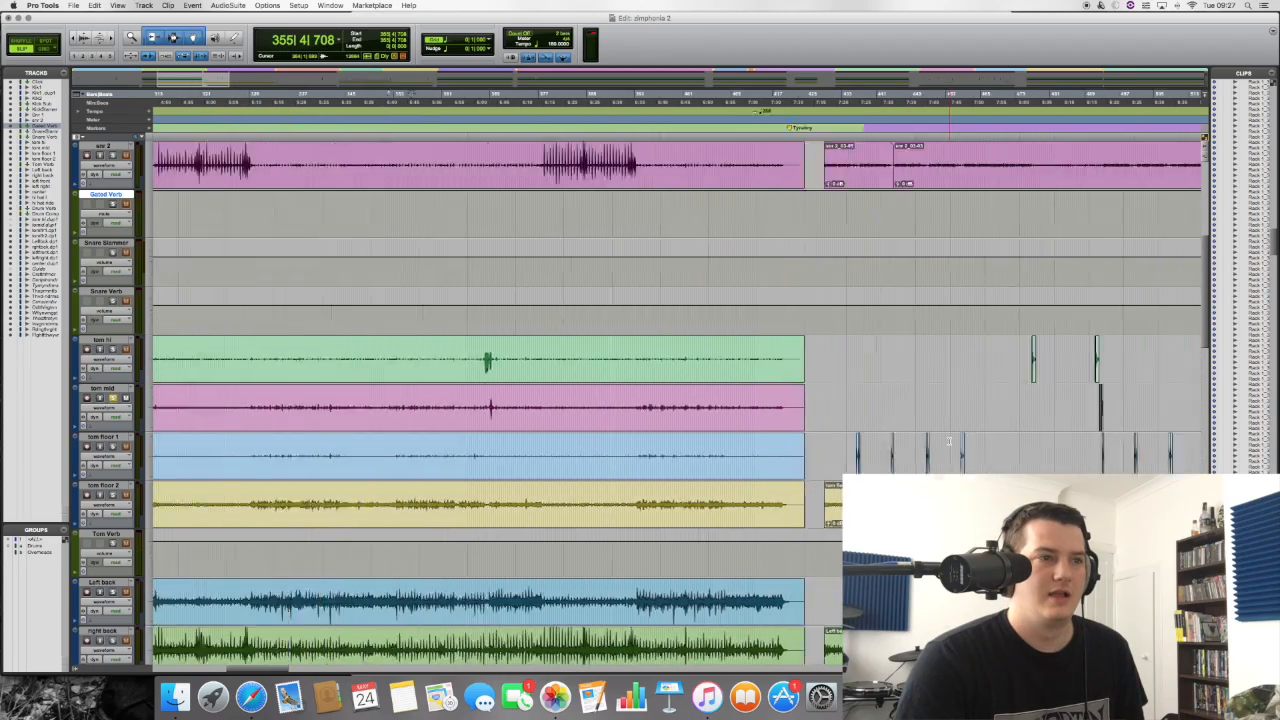
pyautogui.hscroll(15, 949, 440)
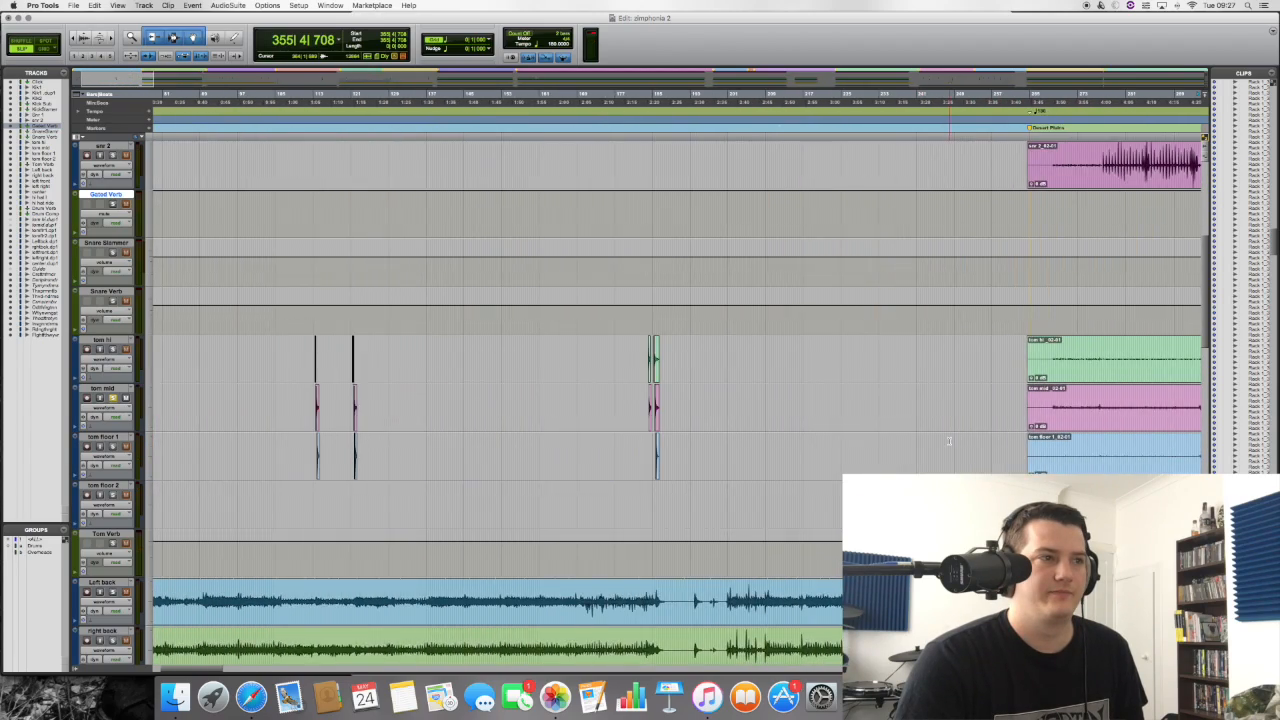
pyautogui.hscroll(15, 949, 440)
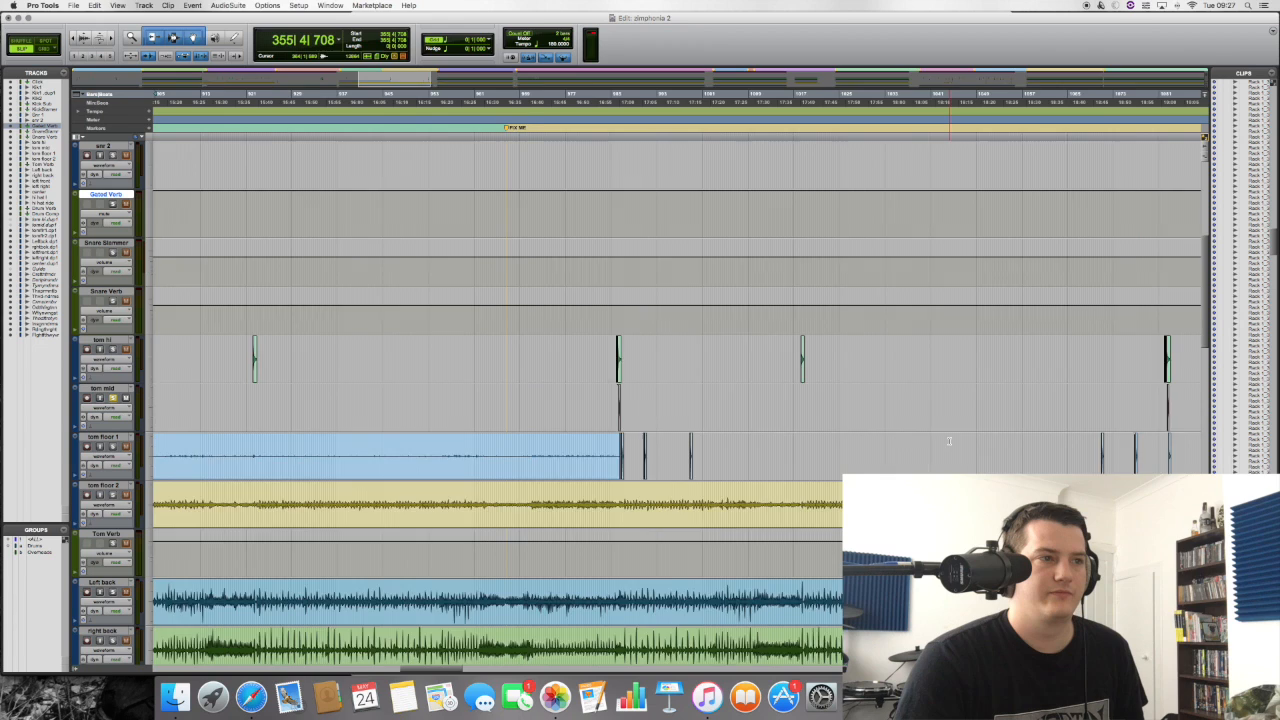
pyautogui.hscroll(3, 949, 440)
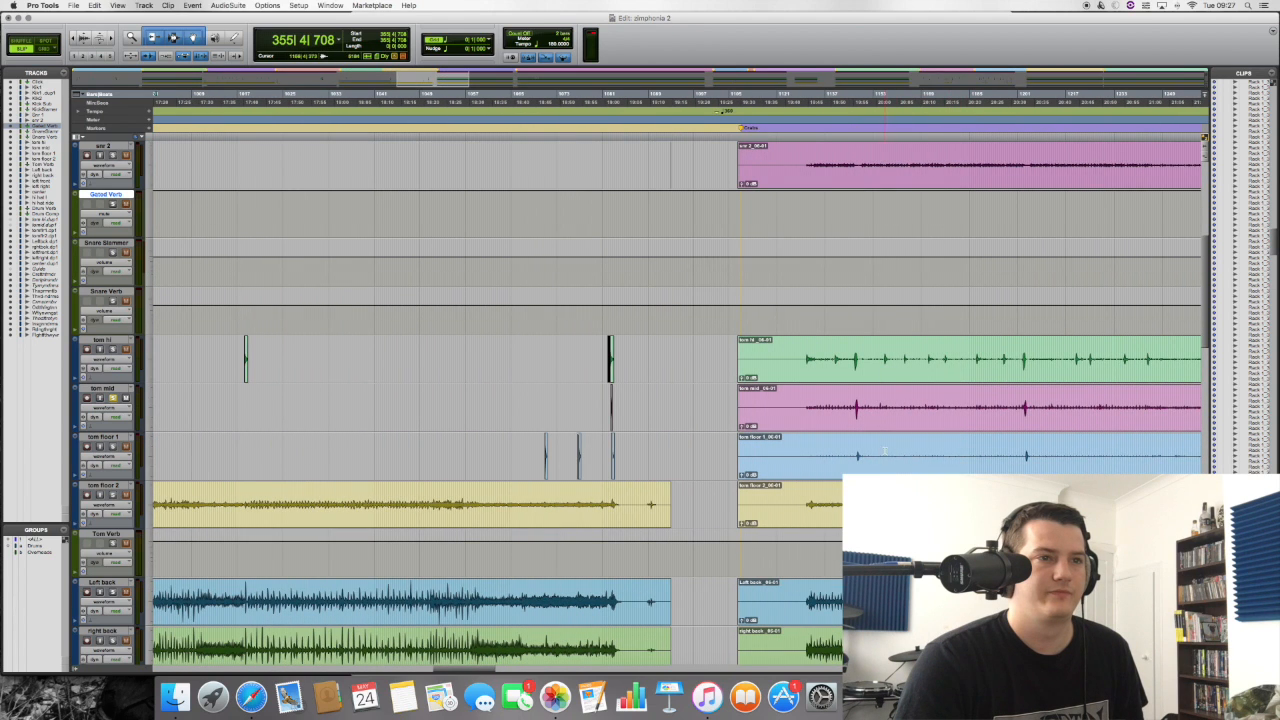
pyautogui.click(855, 452)
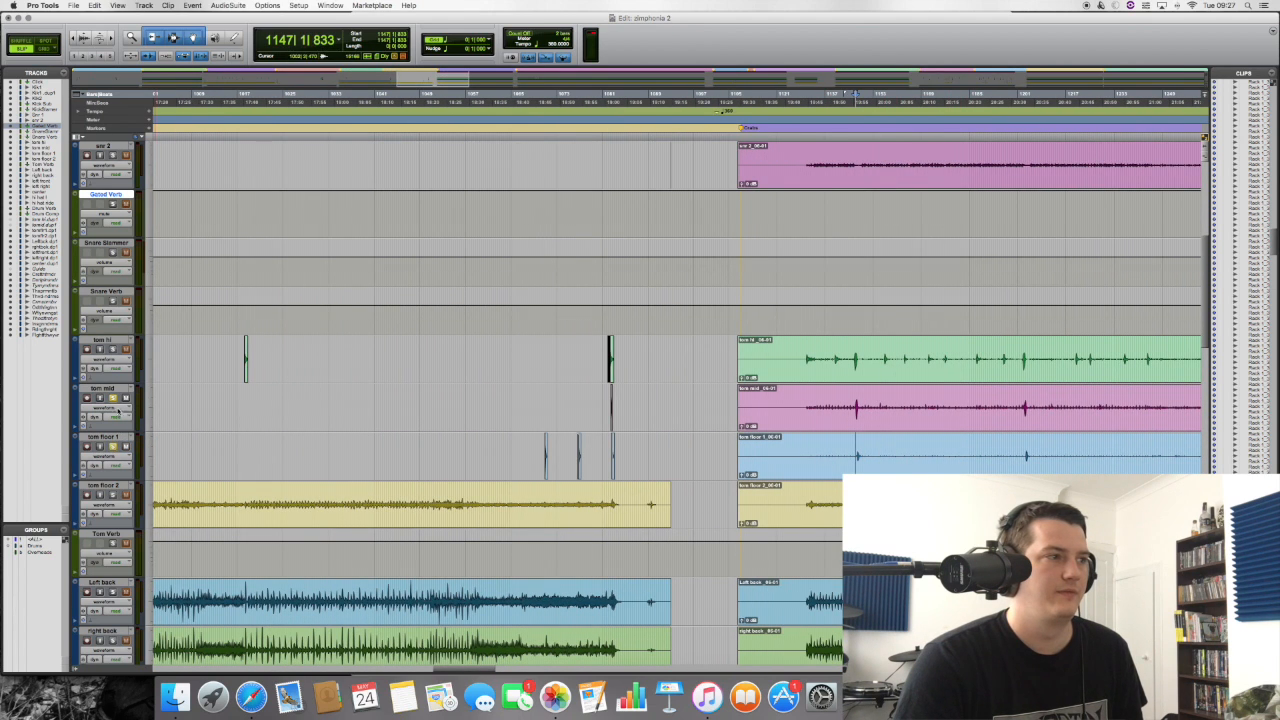
pyautogui.press('space')
pyautogui.press('space')
pyautogui.click(1024, 452)
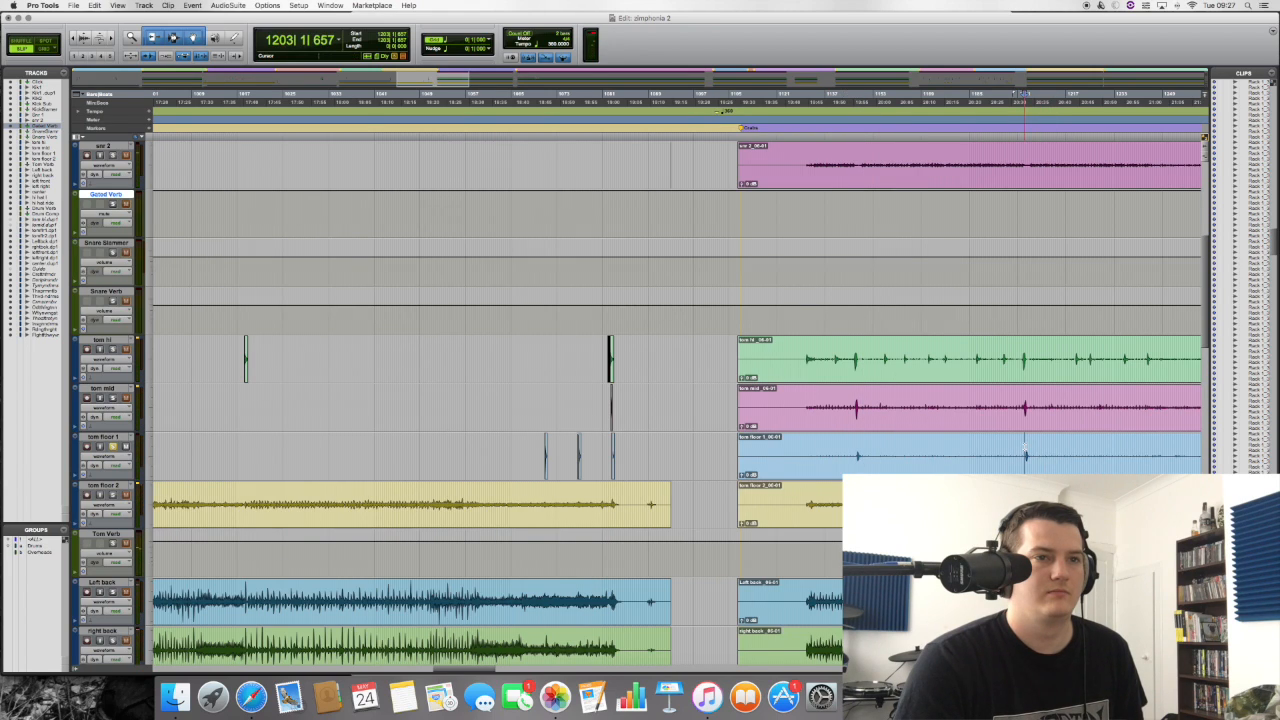
pyautogui.press('space')
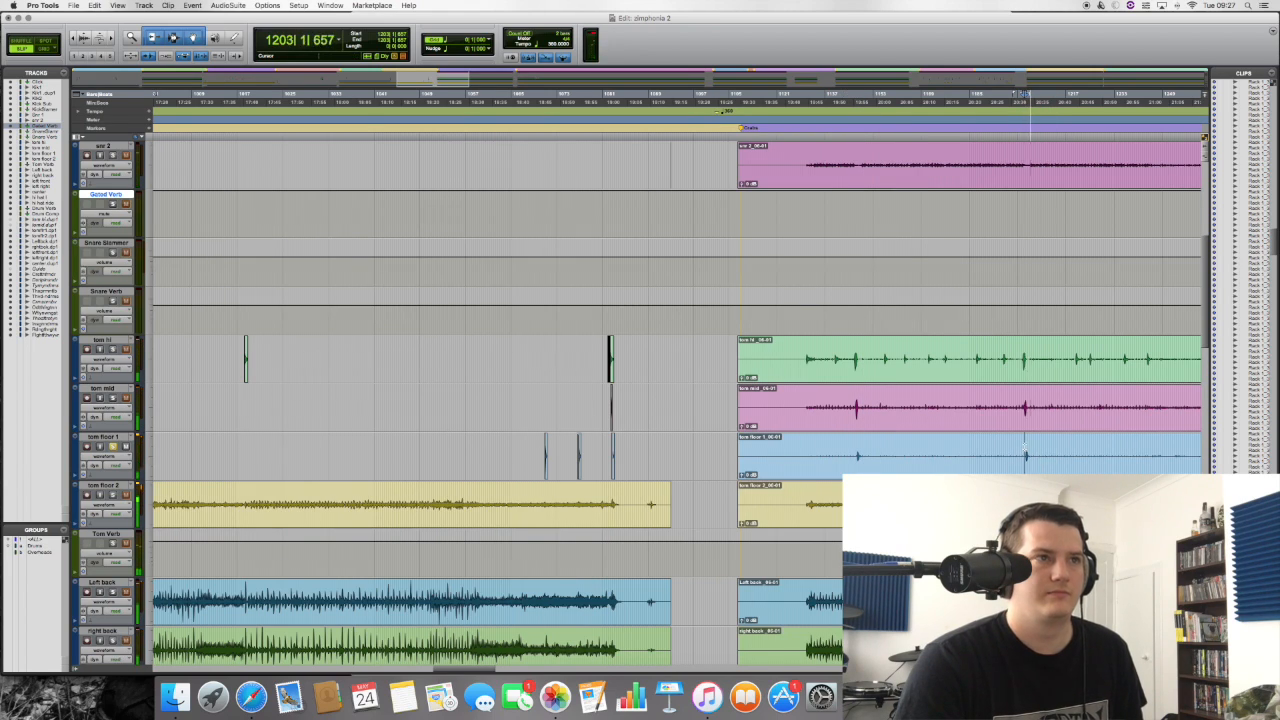
pyautogui.press('space')
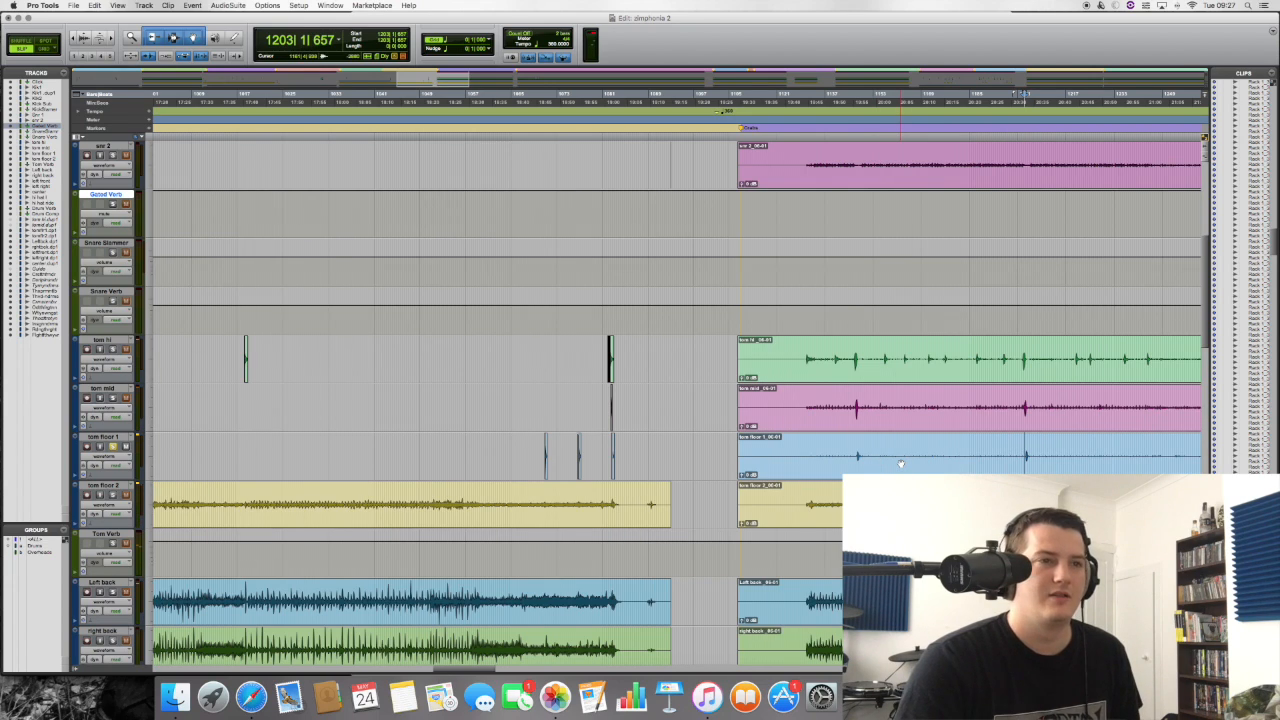
# Solo tom floor 2 in place of tom floor 1 and audition it from bar 1147.
pyautogui.click(855, 454)
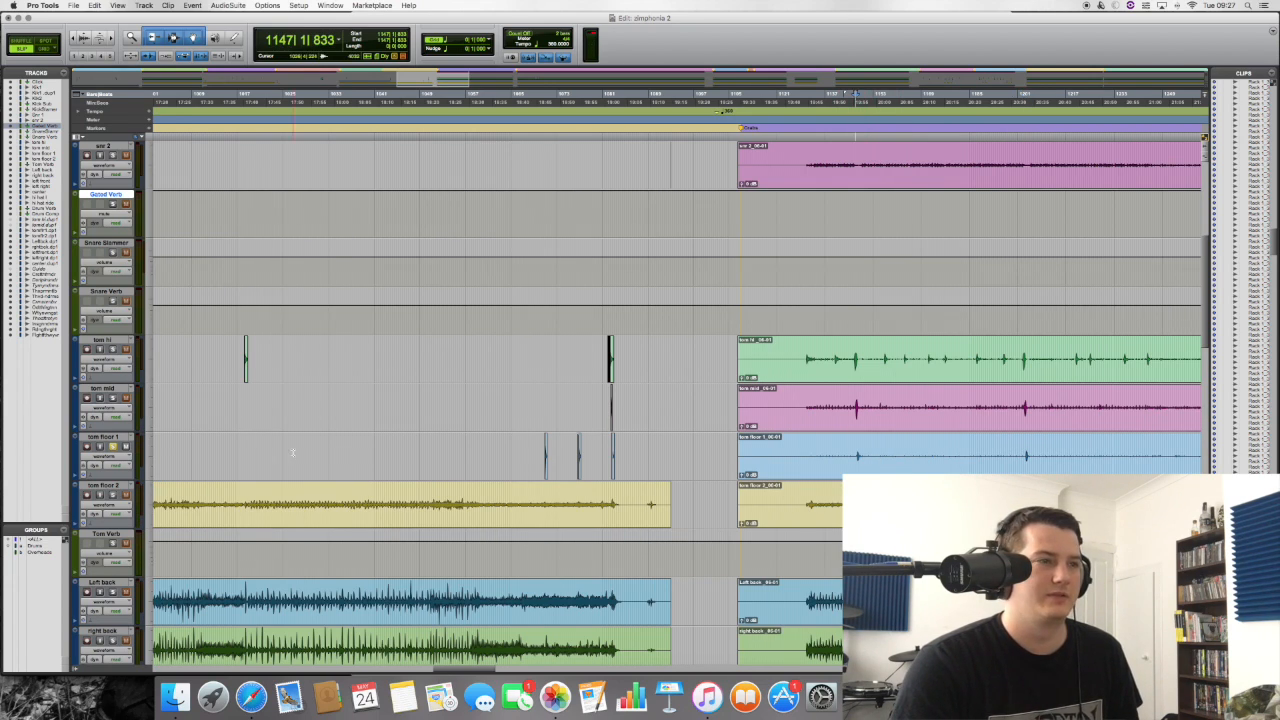
pyautogui.click(113, 494)
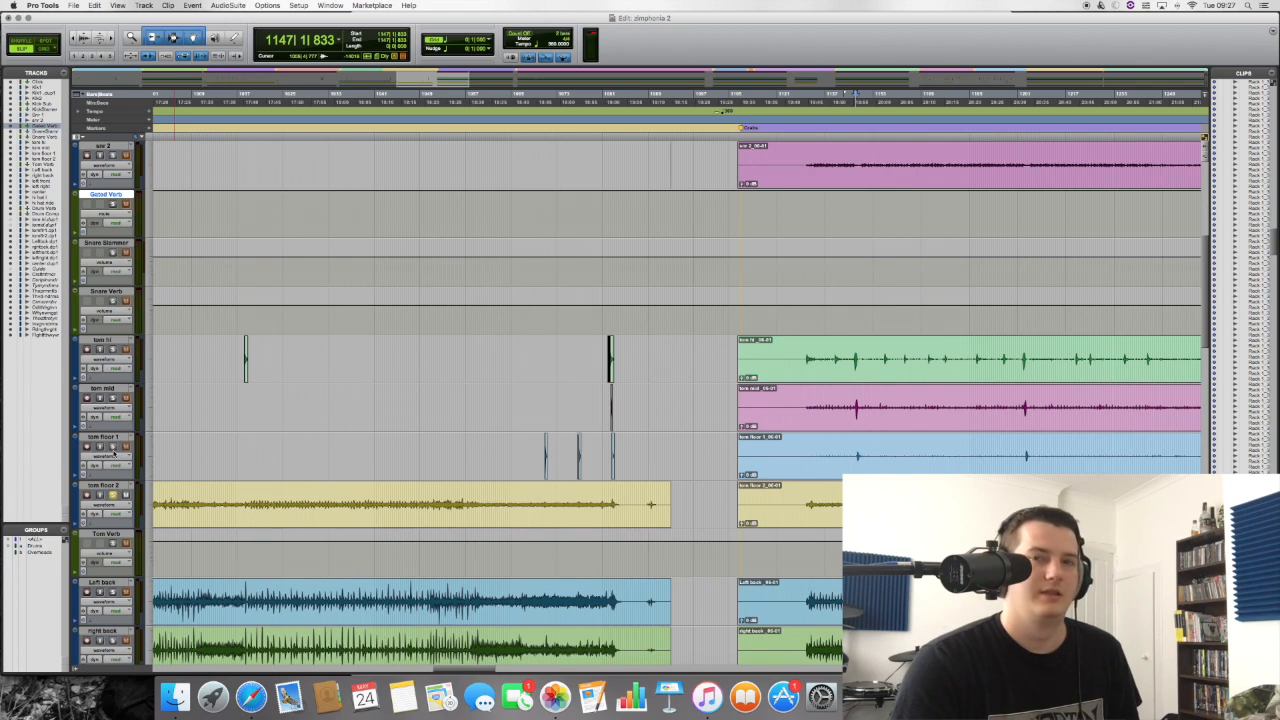
pyautogui.press('space')
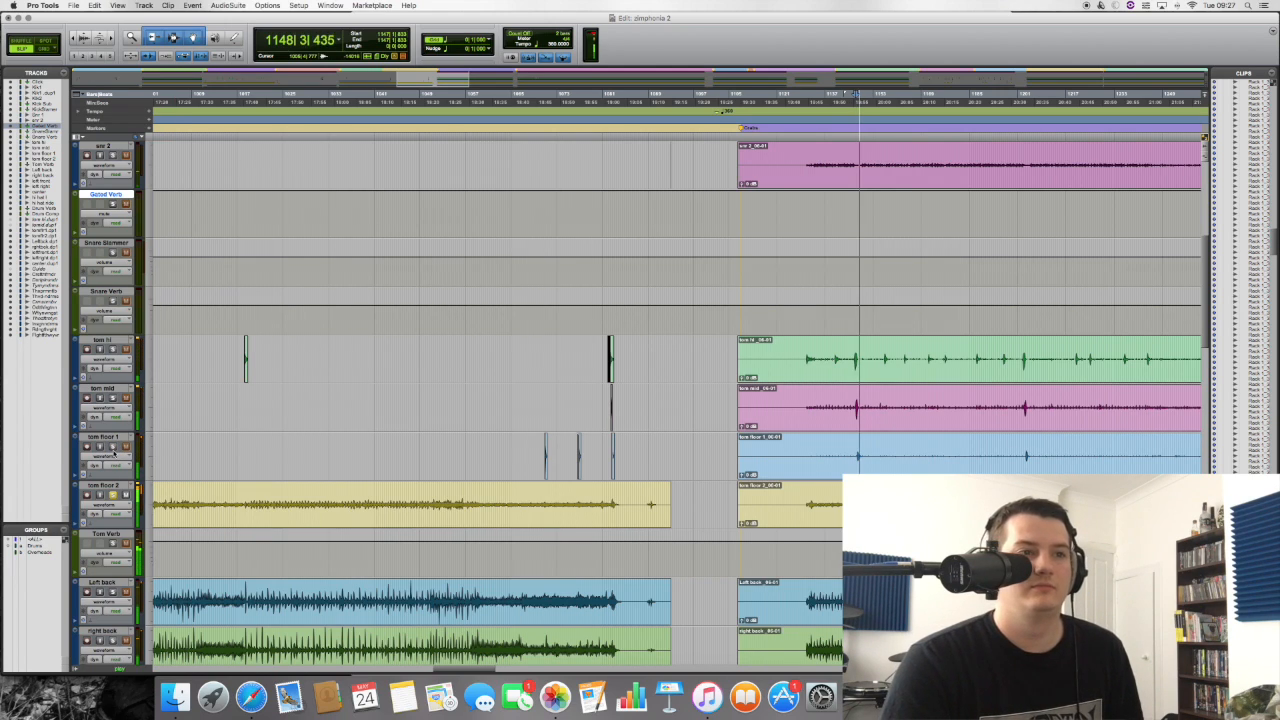
pyautogui.press('space')
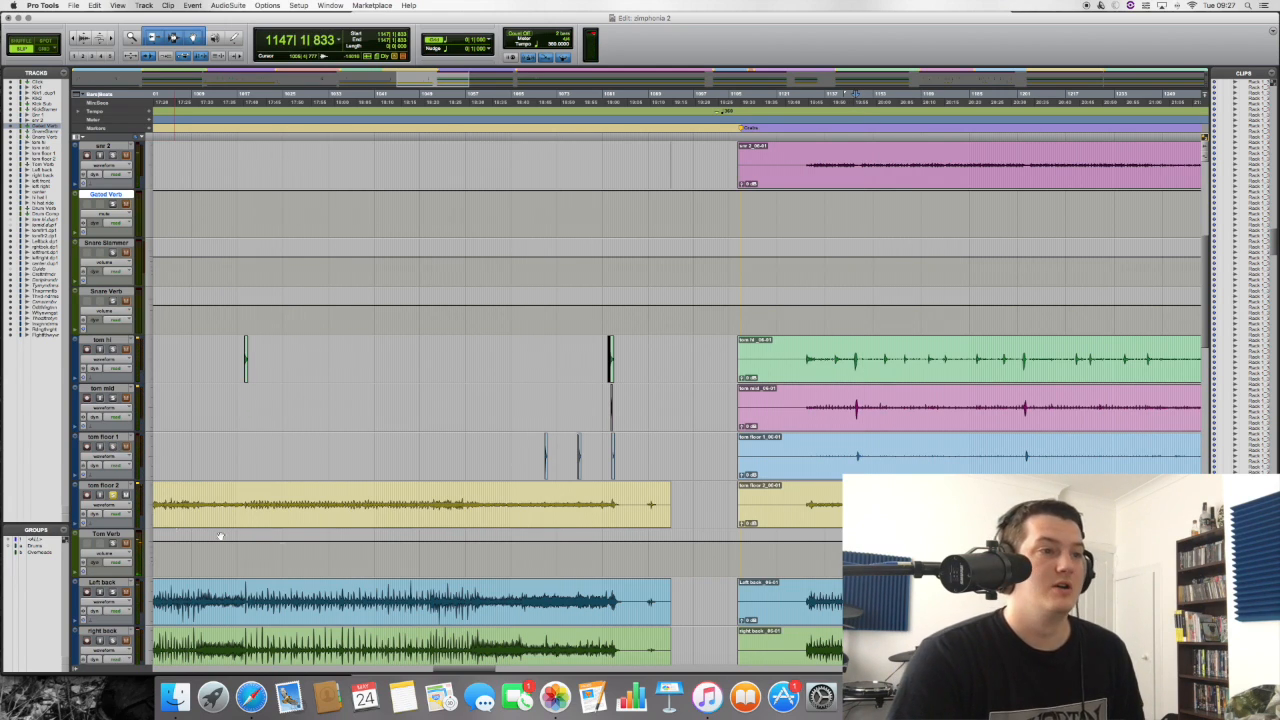
# Examine the tom tracks across all songs in the session, comparing the cut-up hits with the unedited clips.
pyautogui.hscroll(10, 434, 440)
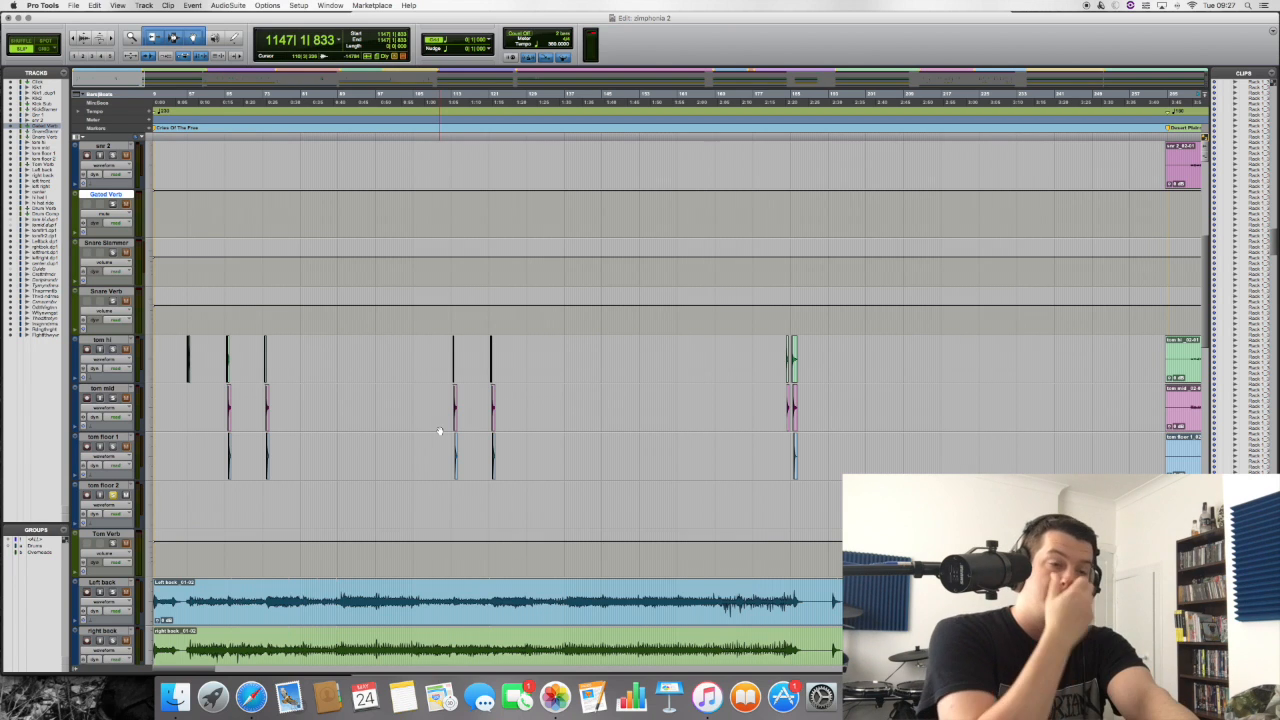
pyautogui.press('r')
pyautogui.press('r')
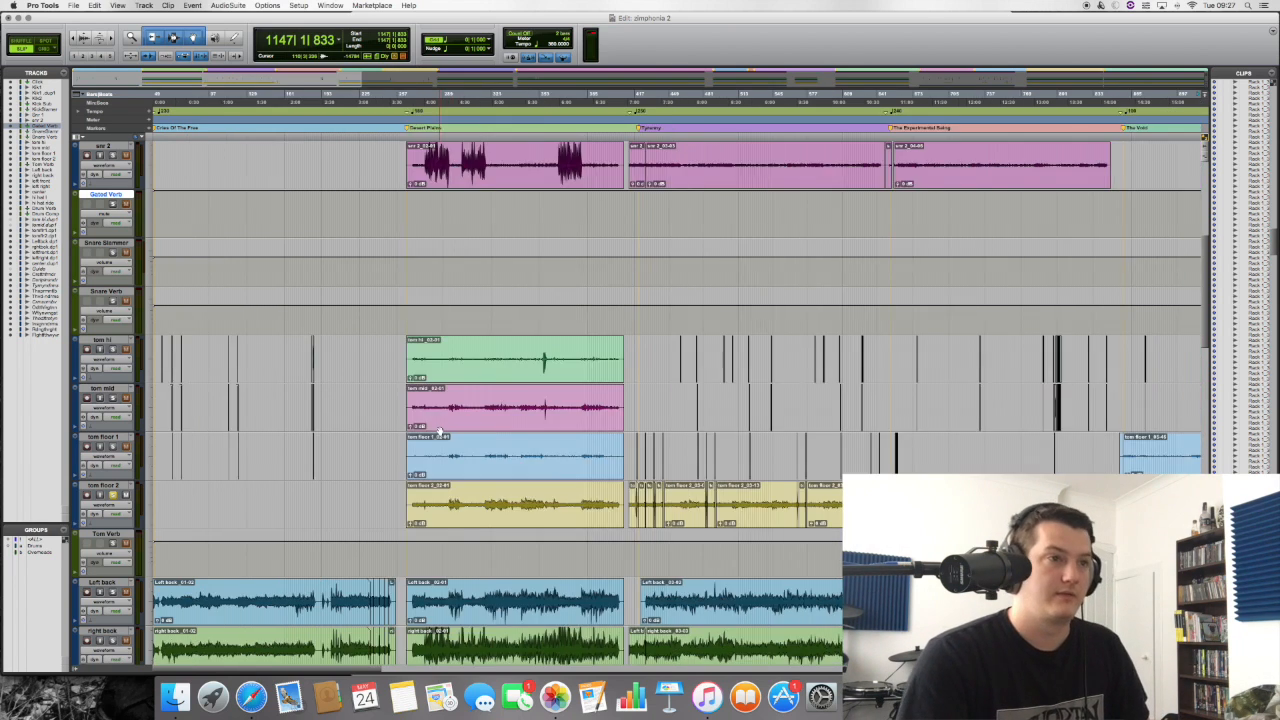
pyautogui.press('r')
pyautogui.hscroll(5, 829, 397)
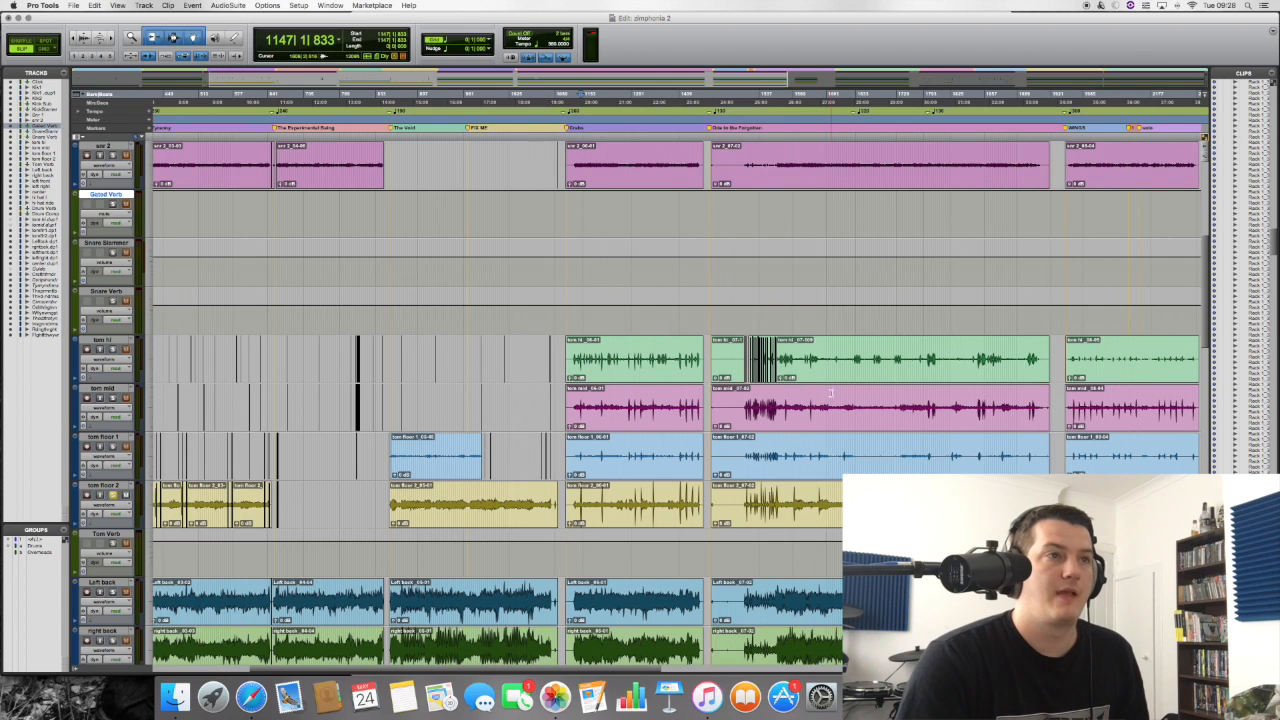
pyautogui.hscroll(6, 816, 383)
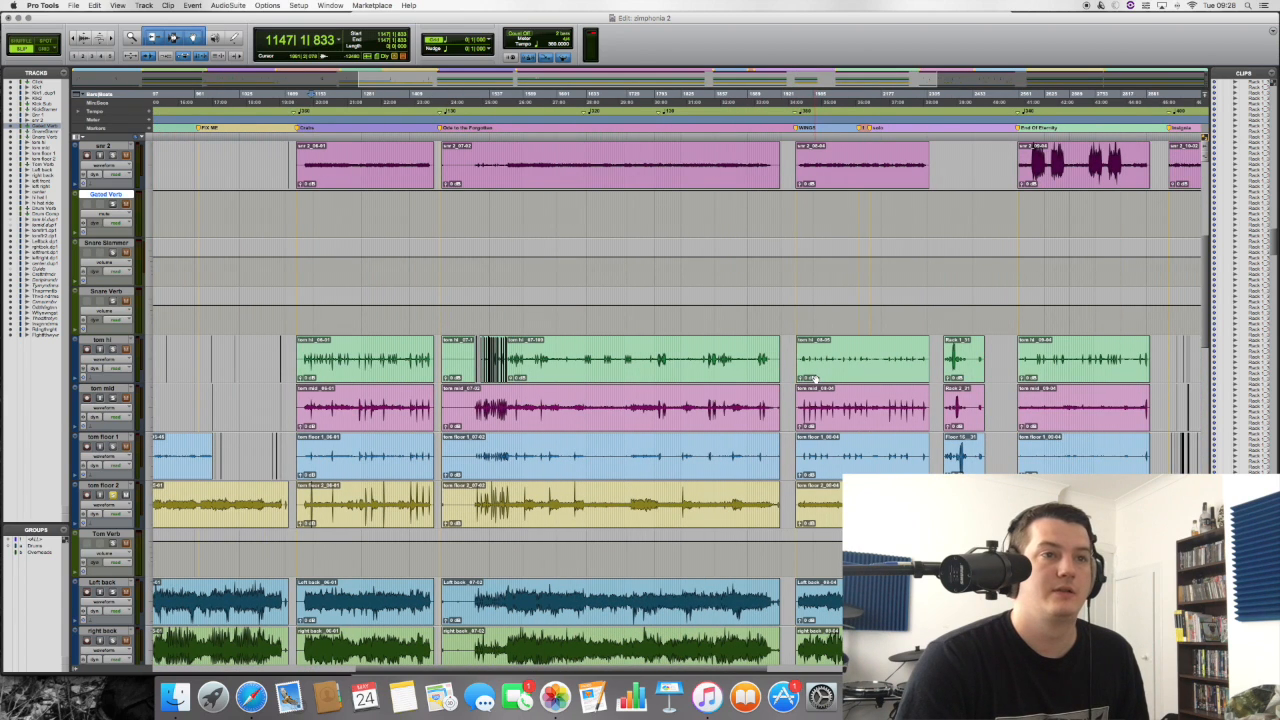
pyautogui.hscroll(12, 836, 373)
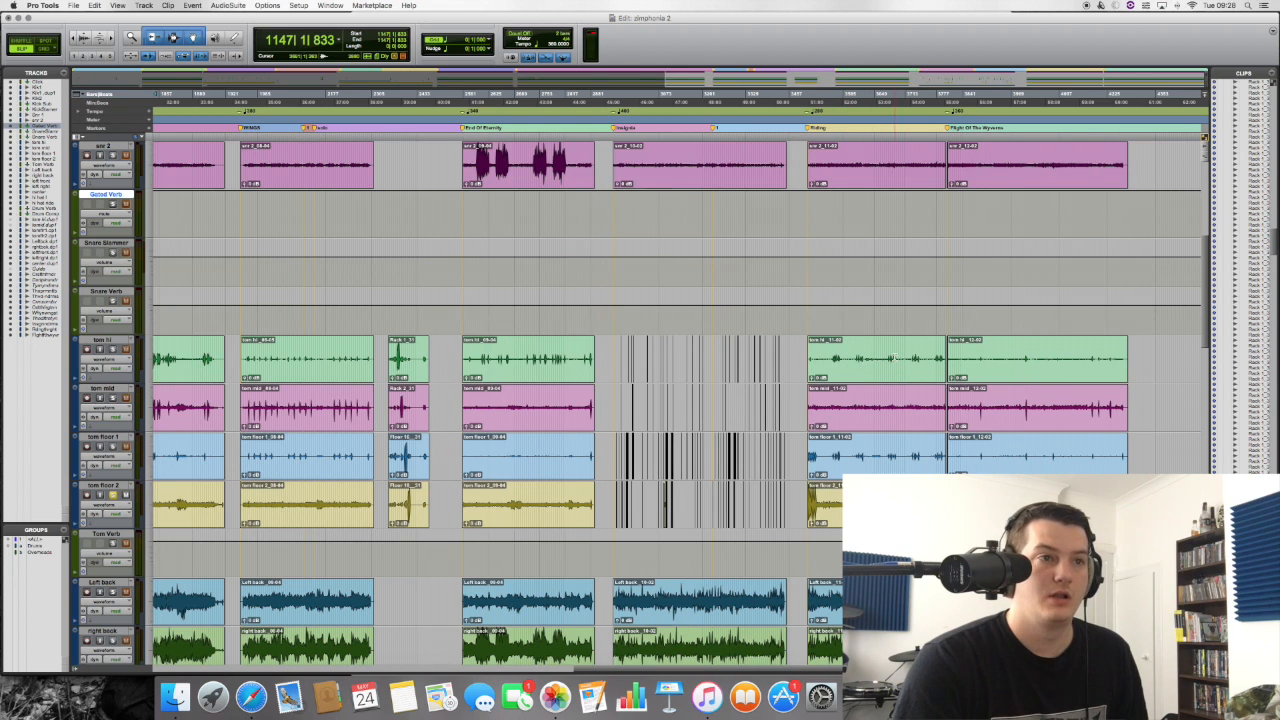
pyautogui.hscroll(15, 895, 358)
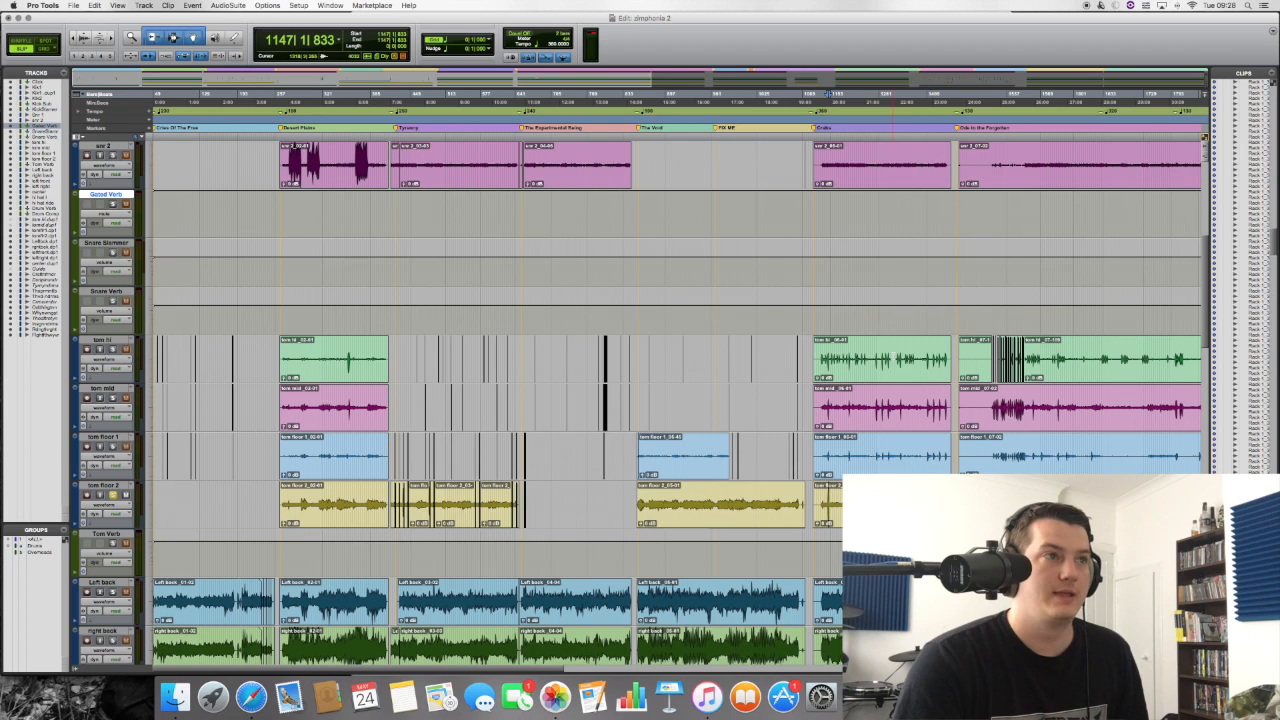
# Locate the dense cluster of cut-up tom hits around bars 788 to 802 and start playback near bar 793.
pyautogui.click(603, 345)
pyautogui.press('t')
pyautogui.press('t')
pyautogui.press('t')
pyautogui.press('t')
pyautogui.press('t')
pyautogui.press('t')
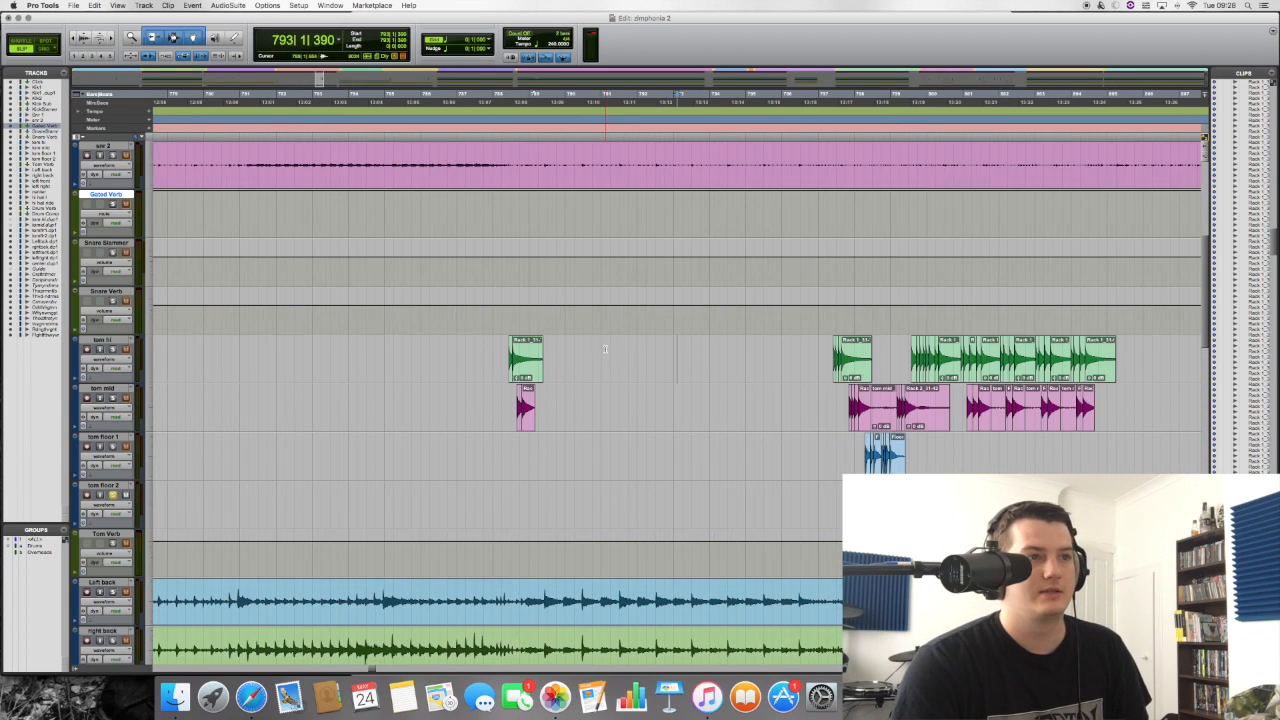
pyautogui.hscroll(3, 785, 336)
pyautogui.hscroll(3, 774, 333)
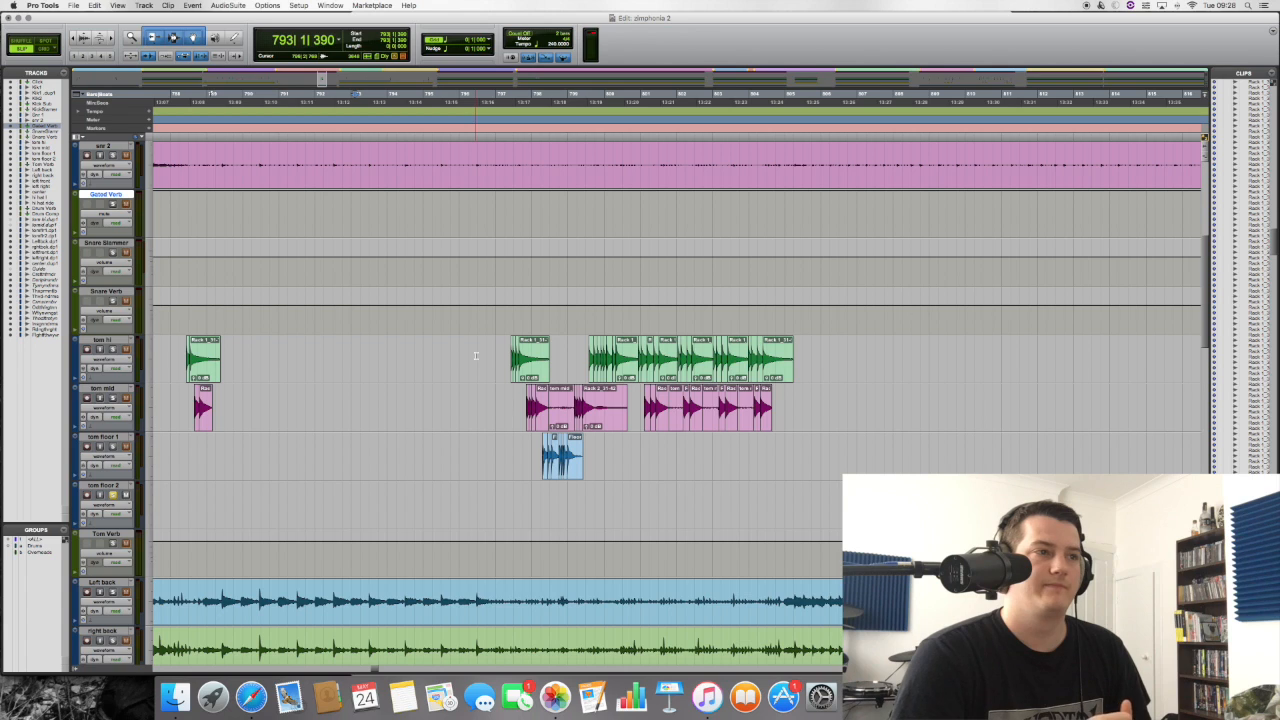
pyautogui.press('space')
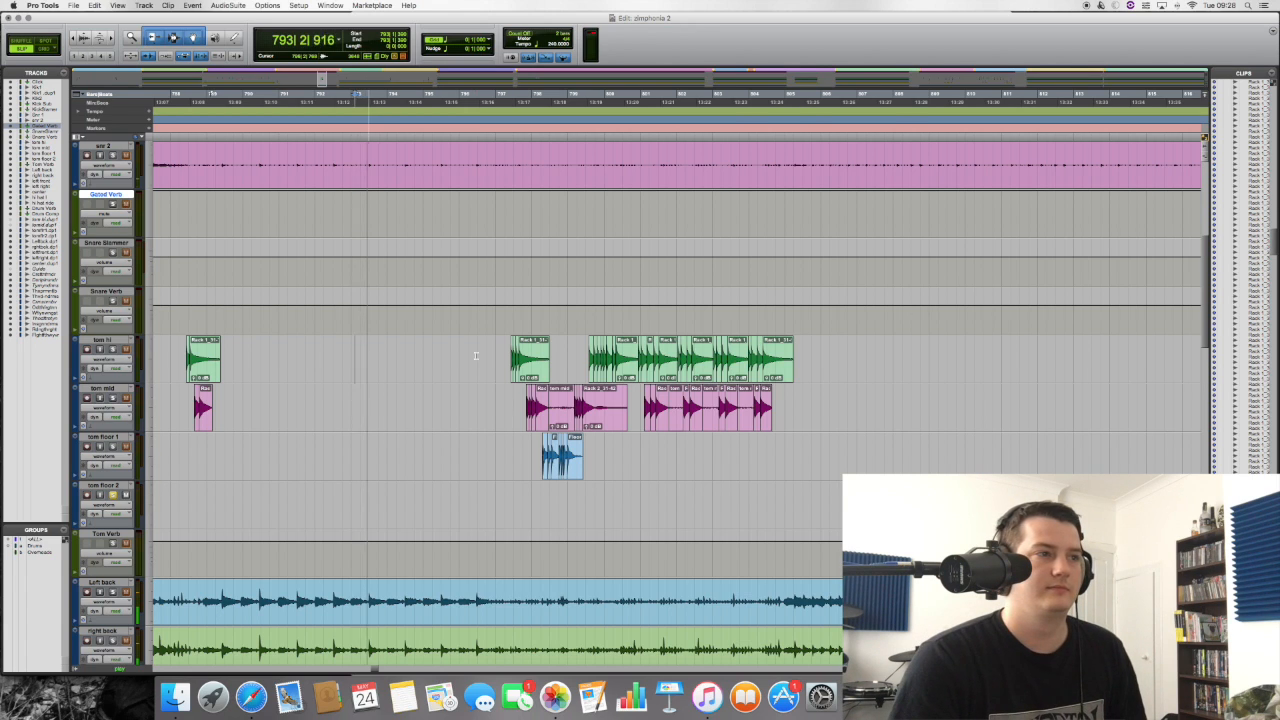
# Solo the full drum kit in the mixer and audition the tom fill from bar 797 in the edit view.
pyautogui.press('super+equal')
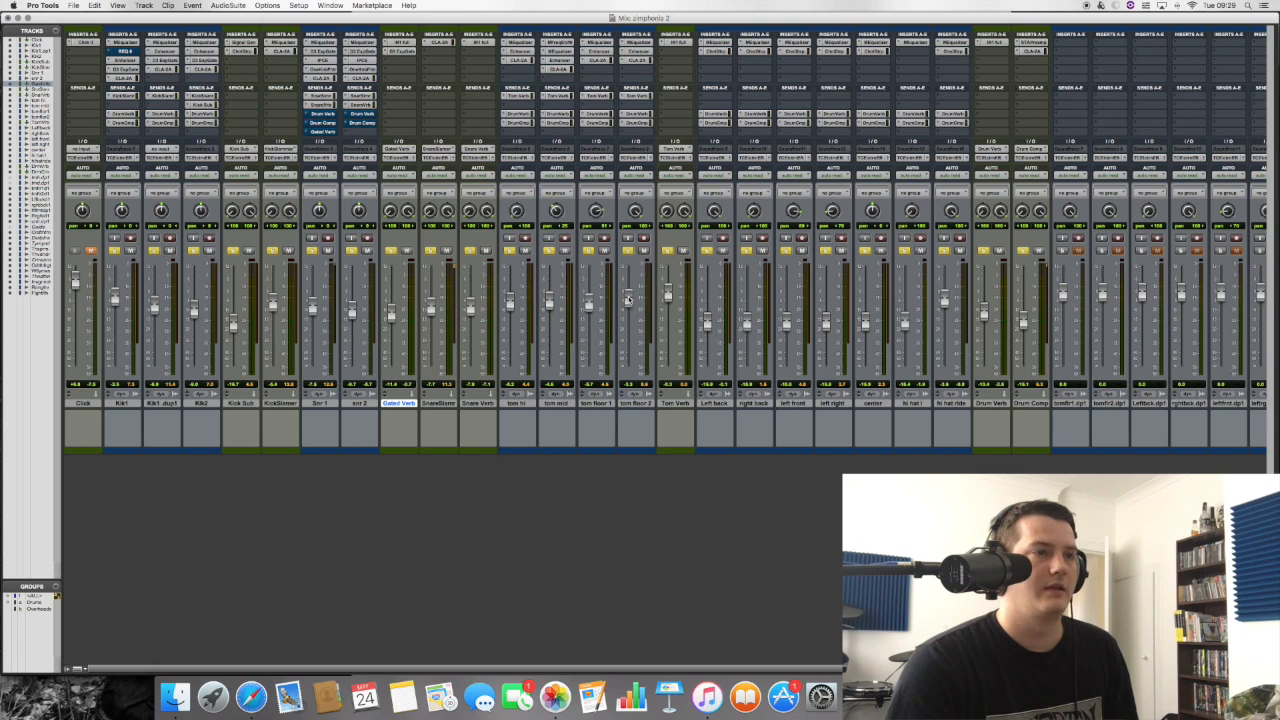
pyautogui.press('super+equal')
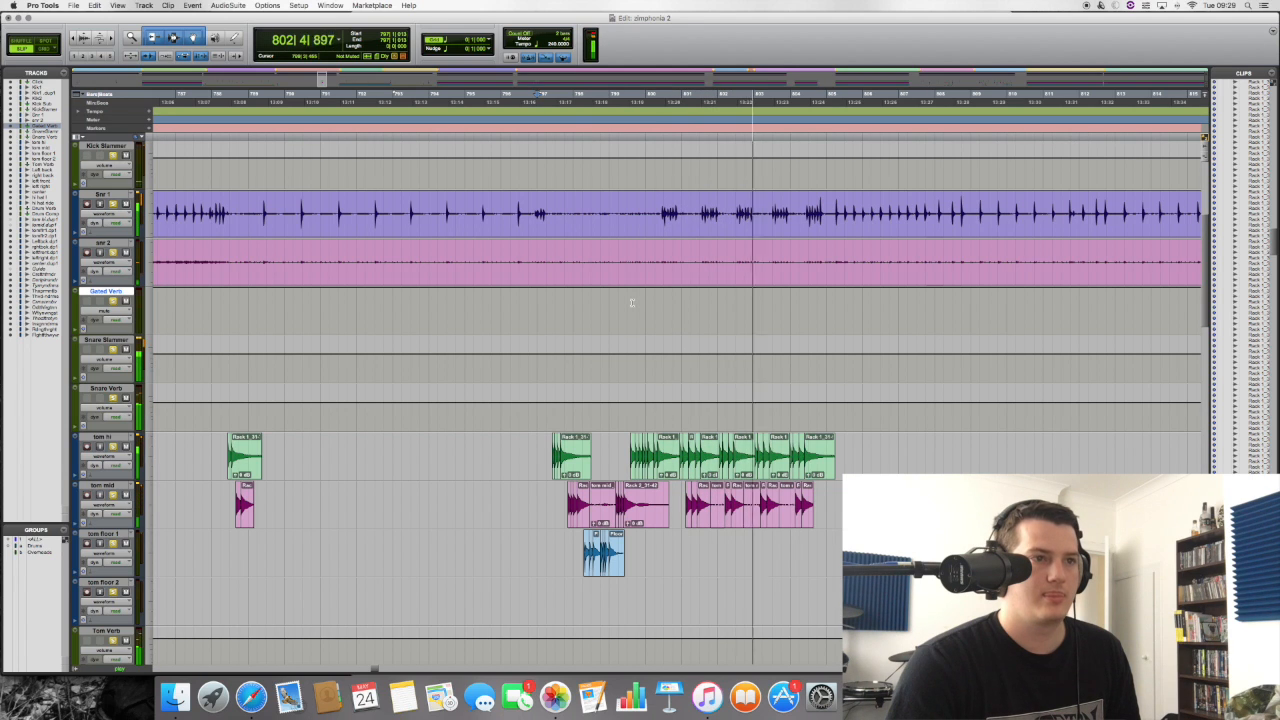
pyautogui.hscroll(-2, 632, 303)
pyautogui.hscroll(-2, 632, 303)
pyautogui.hscroll(3, 632, 303)
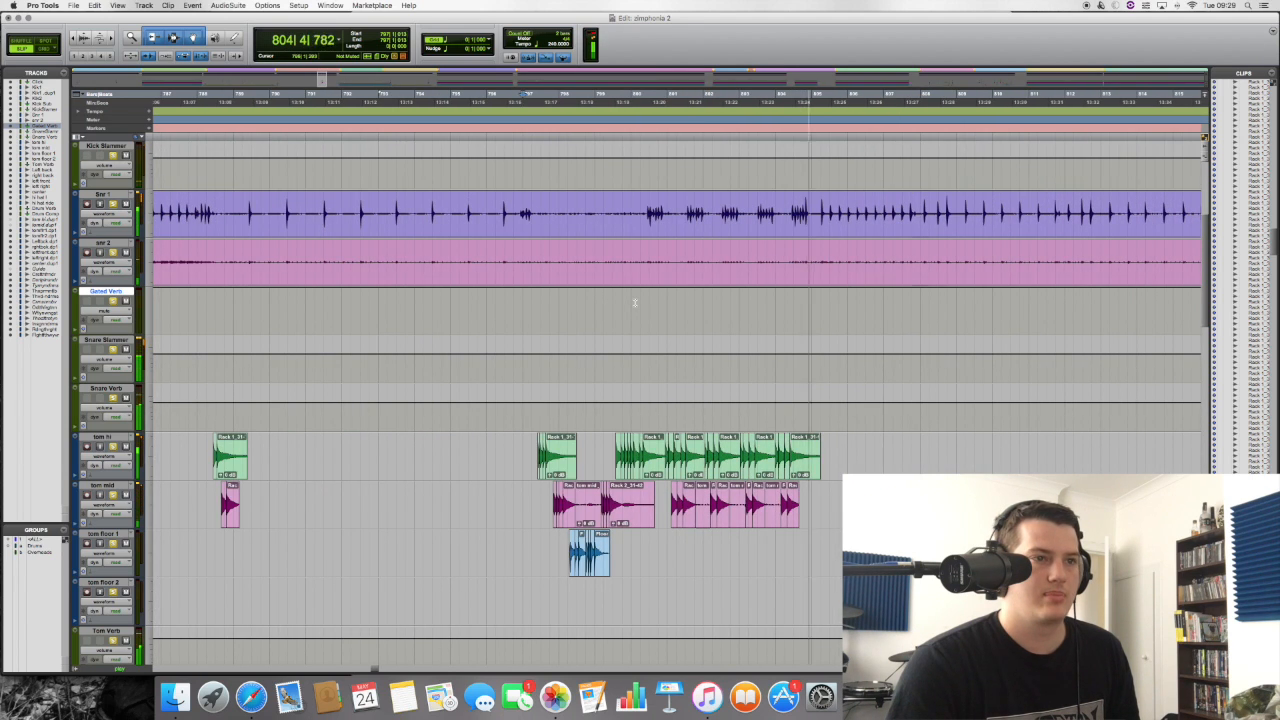
pyautogui.press('space')
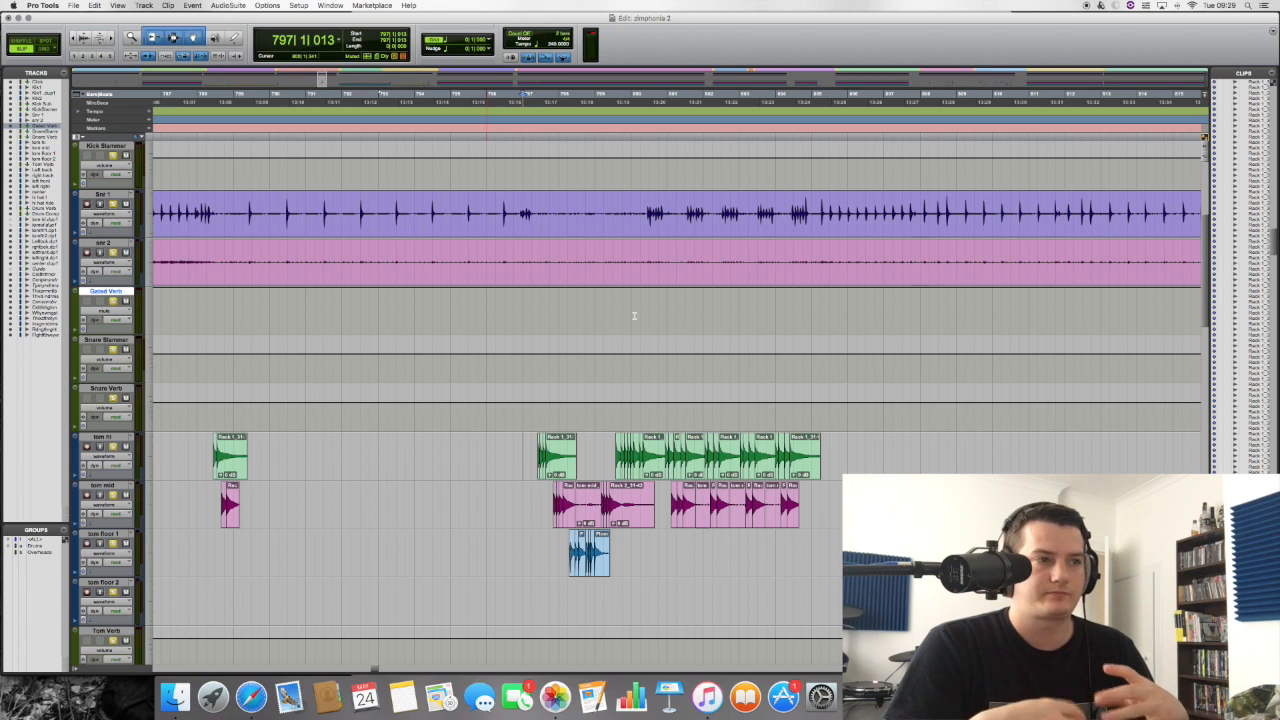
# Audition the tom hi and tom mid hits from bar 788 with the full kit, checking the Tom Verb track's solo.
pyautogui.press('space')
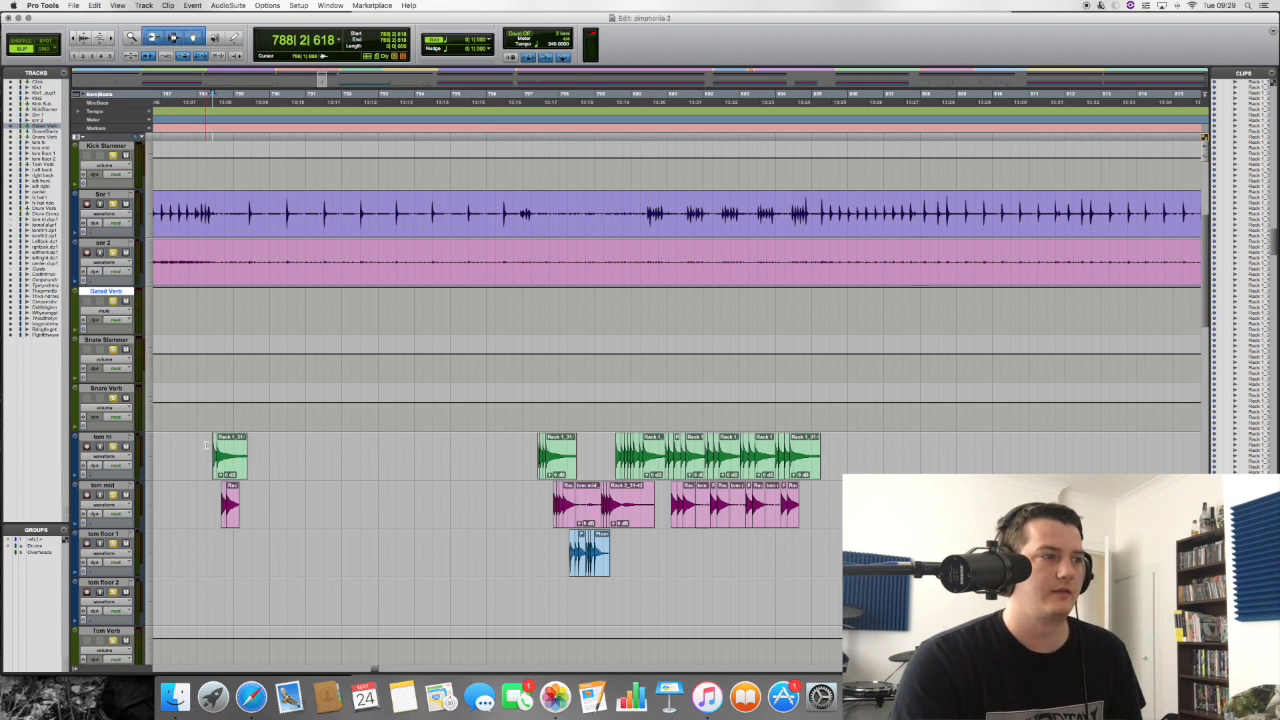
pyautogui.press('space')
pyautogui.press('space')
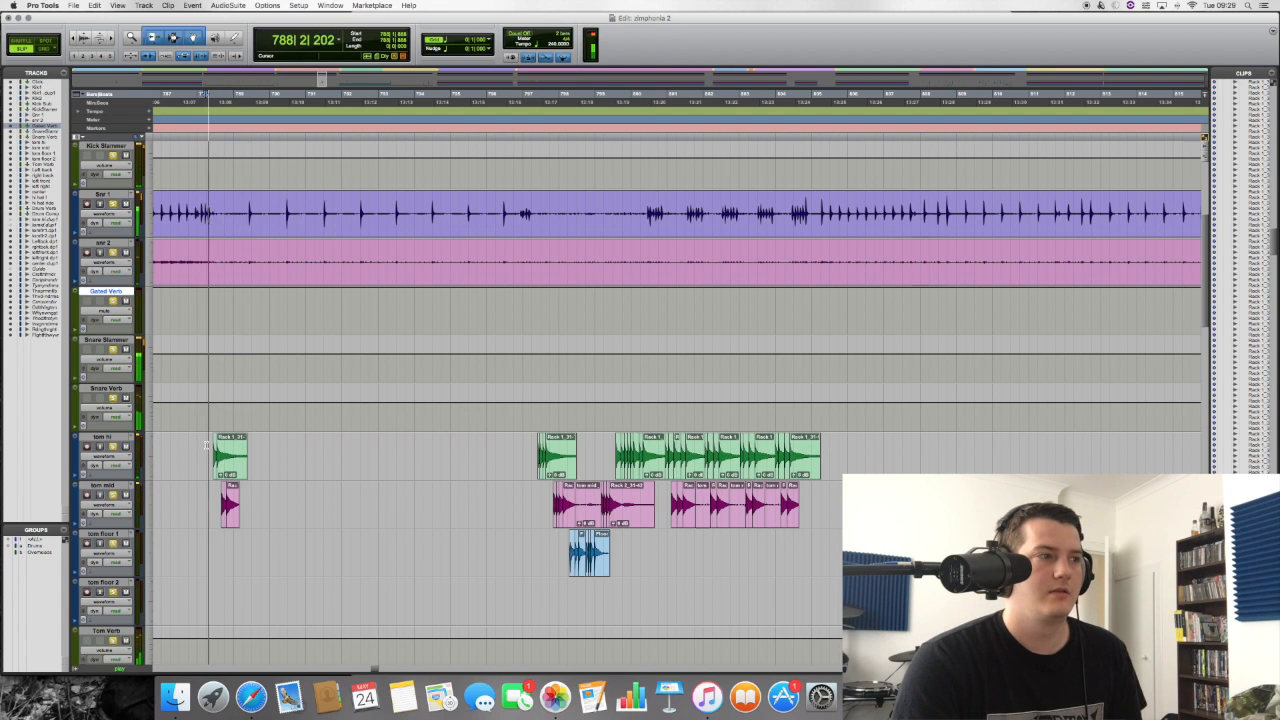
pyautogui.press('space')
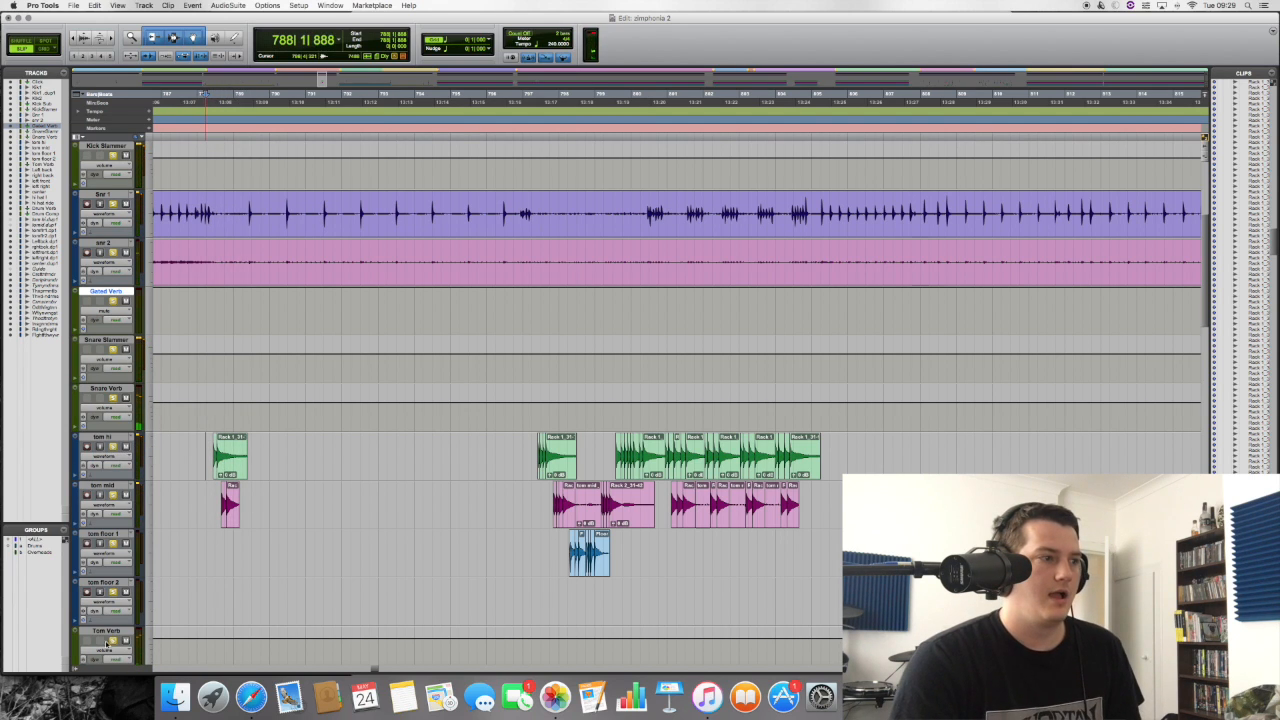
pyautogui.scroll(-5, 108, 645)
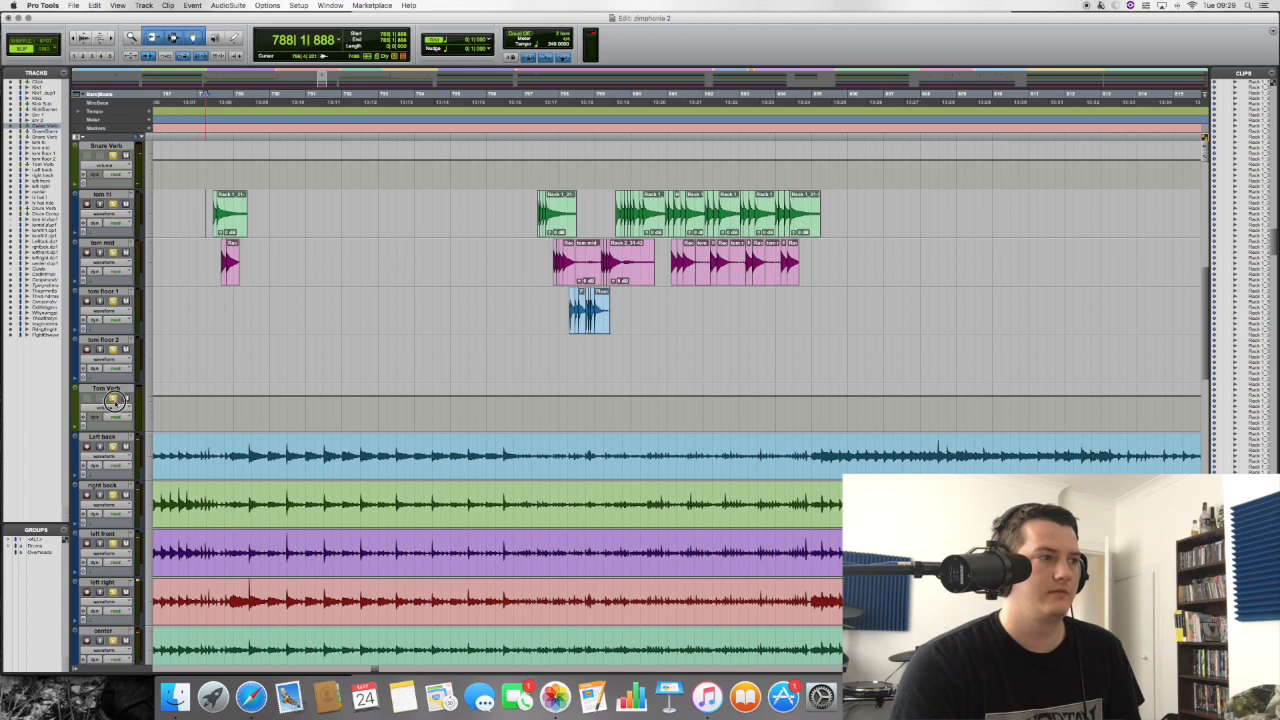
pyautogui.scroll(6, 283, 552)
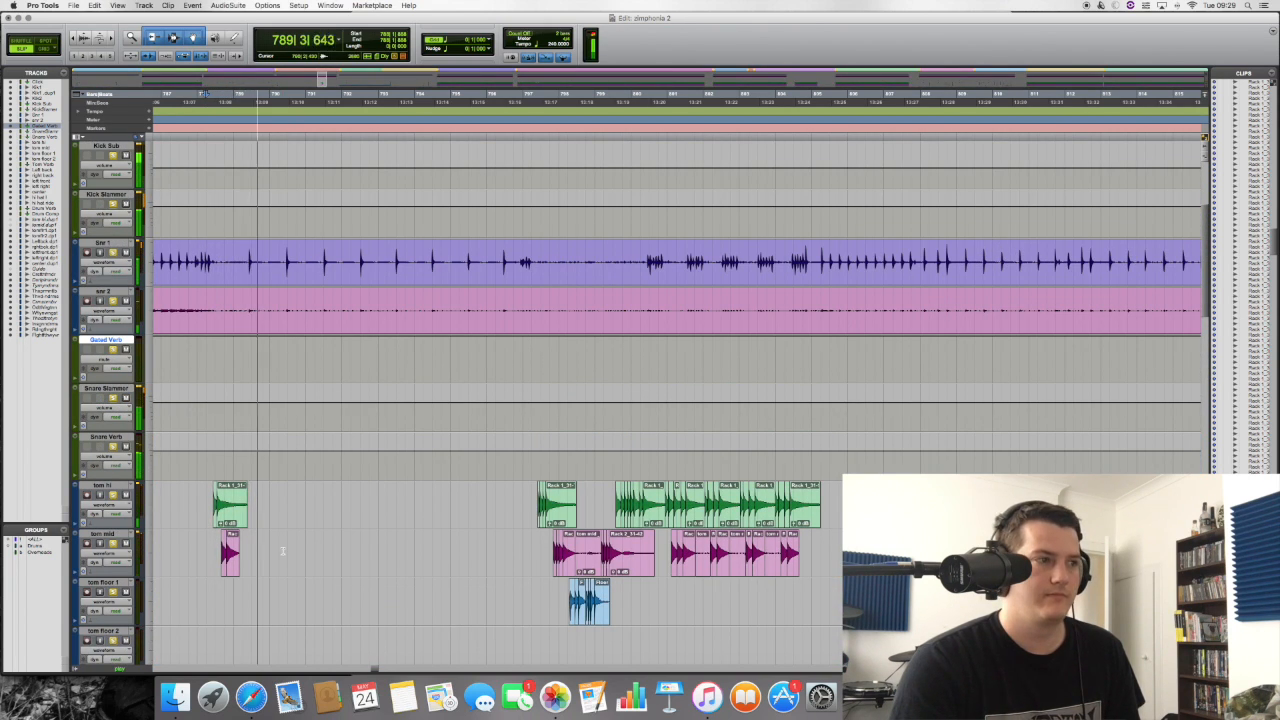
pyautogui.click(533, 517)
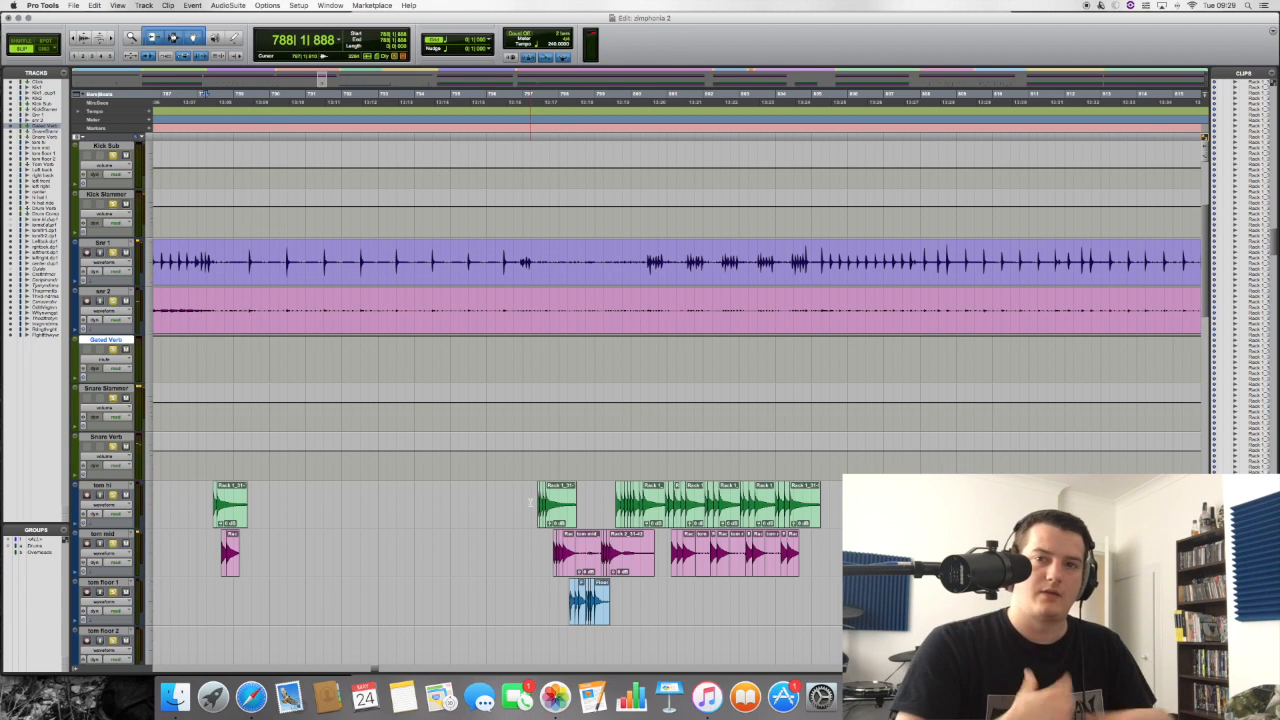
pyautogui.press('space')
pyautogui.press('space')
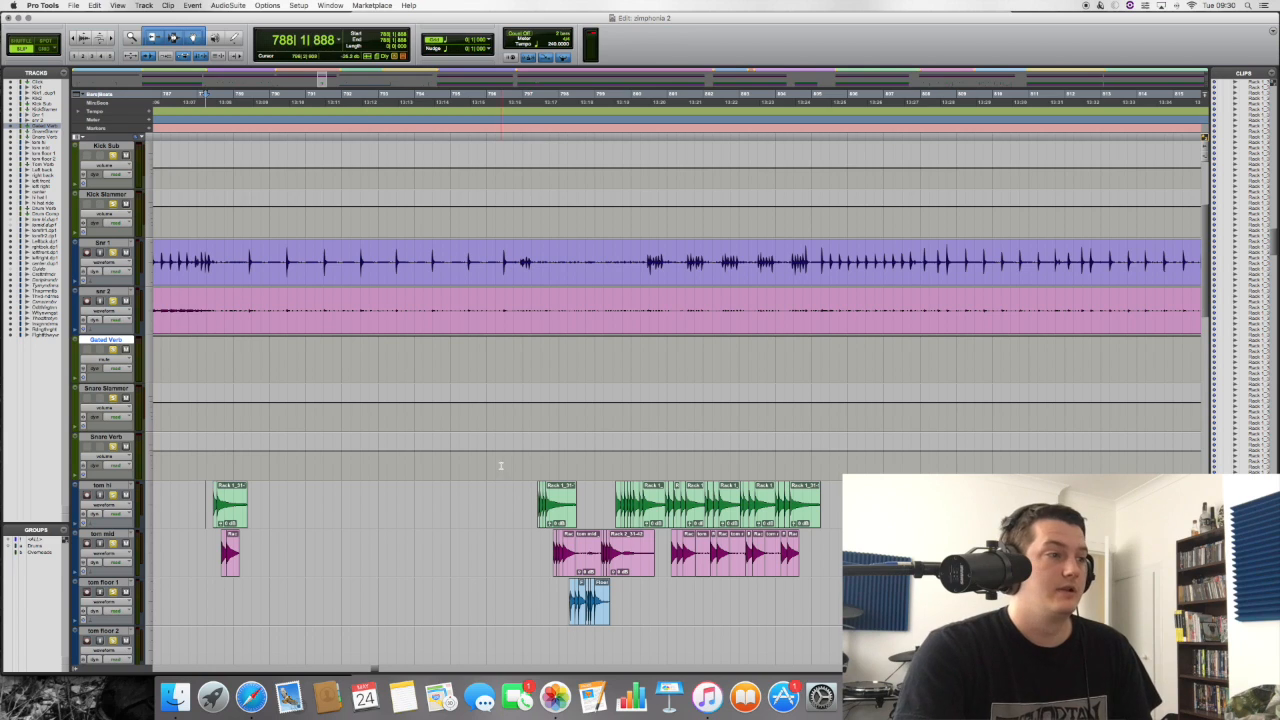
# Select the tom hi clip at bar 788, solo tom hi alone, reset its fader to 0 dB and audition it.
pyautogui.moveTo(207, 498); pyautogui.dragTo(253, 498)
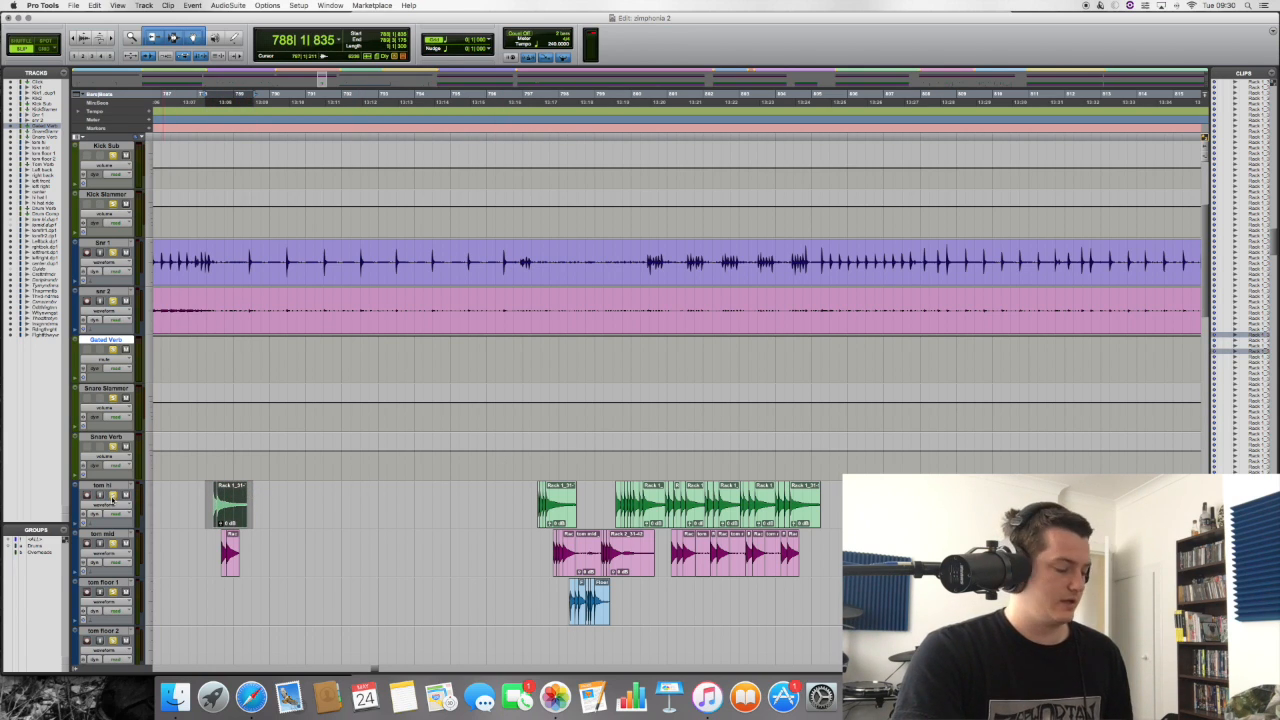
pyautogui.click(113, 497)
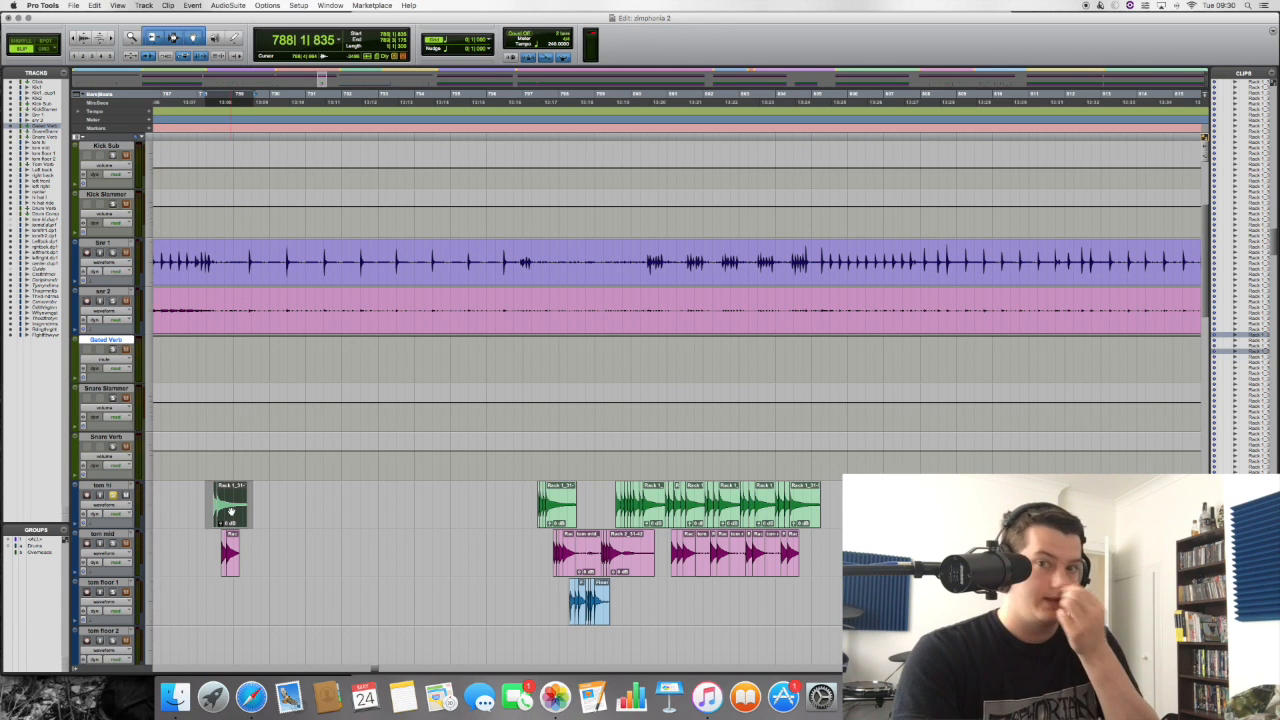
pyautogui.press('super+equal')
pyautogui.press('space')
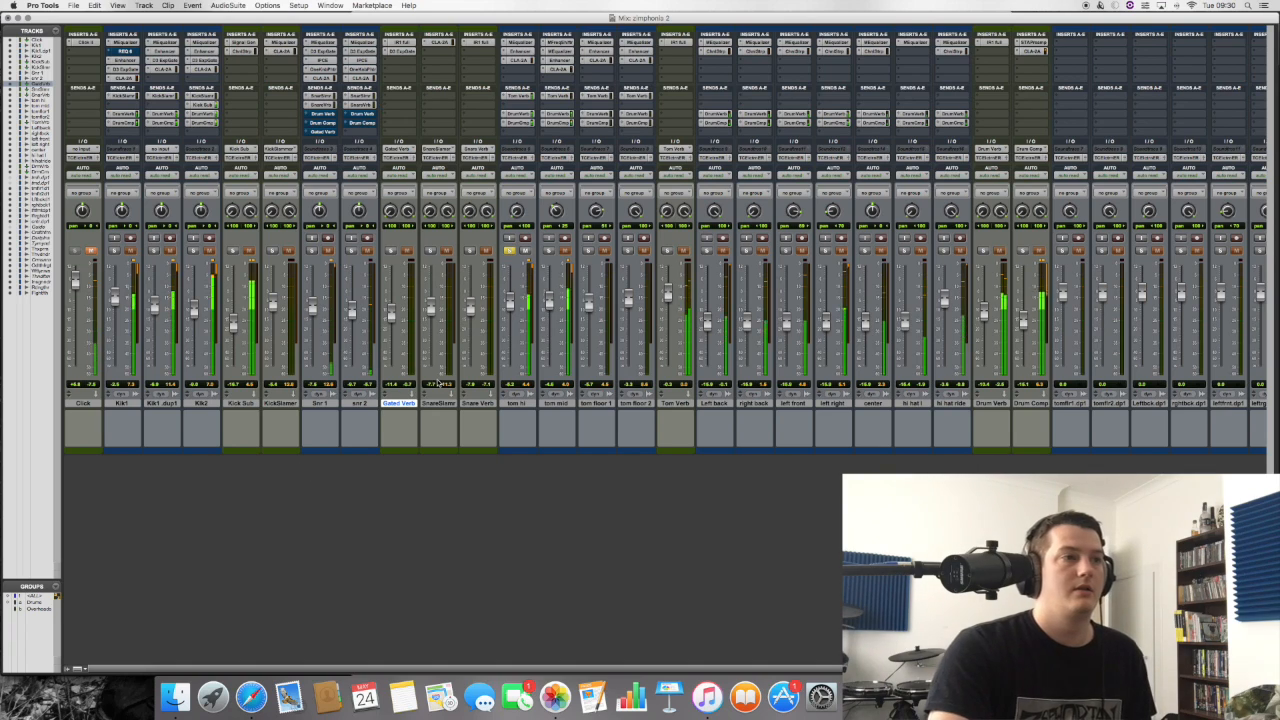
pyautogui.keyDown('alt'); pyautogui.click(511, 306); pyautogui.keyUp('alt')
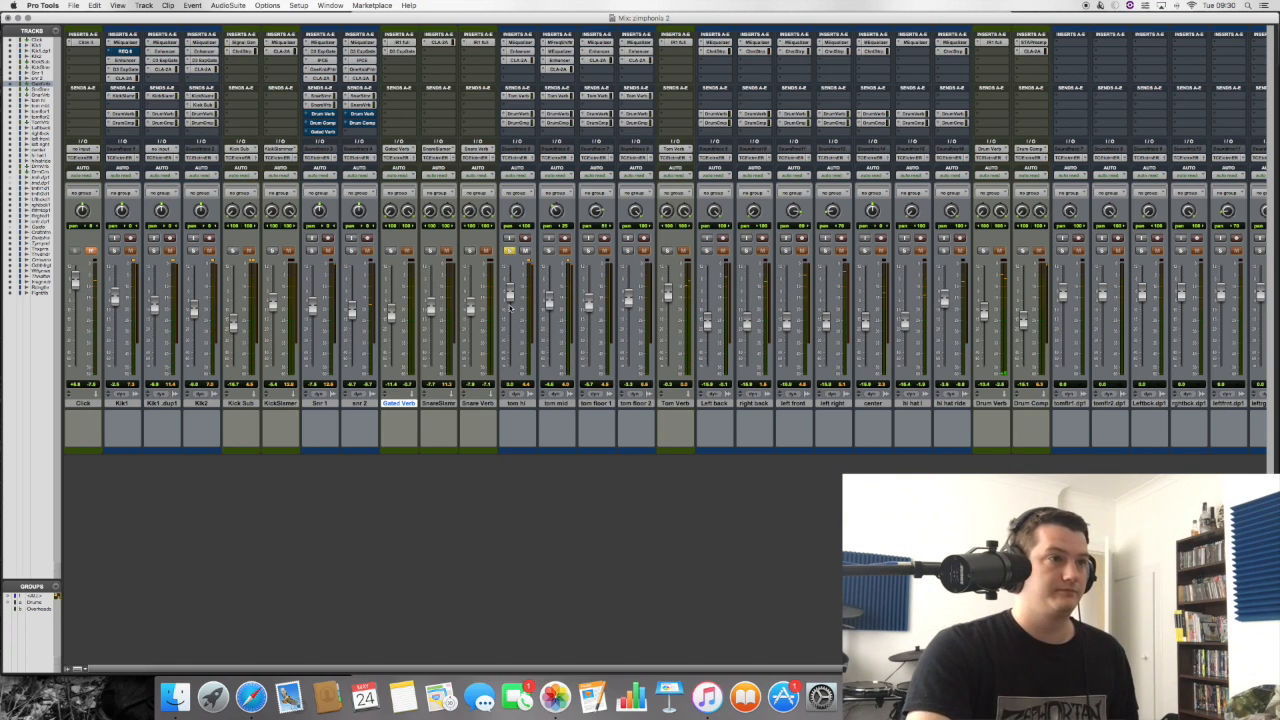
pyautogui.press('space')
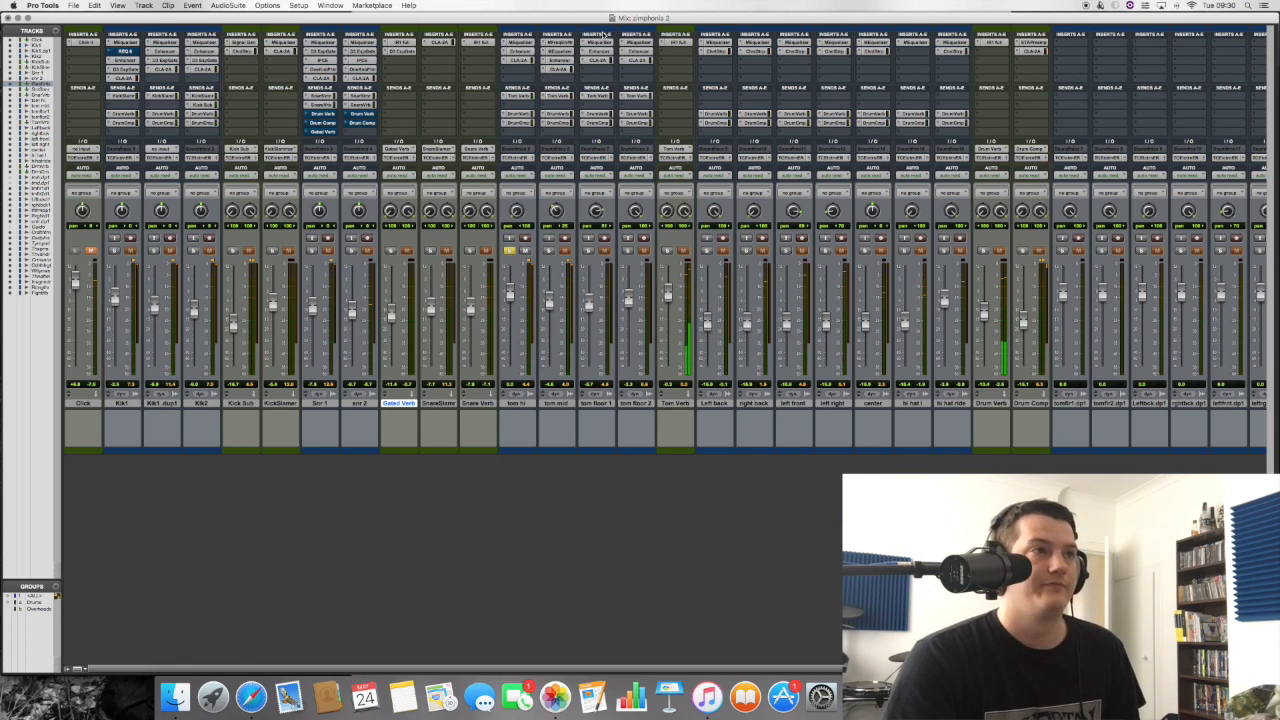
# Examine tom hi's insert chain of MEqualizer, Enhancer and CLA-2A while auditioning the hit.
pyautogui.click(519, 42)
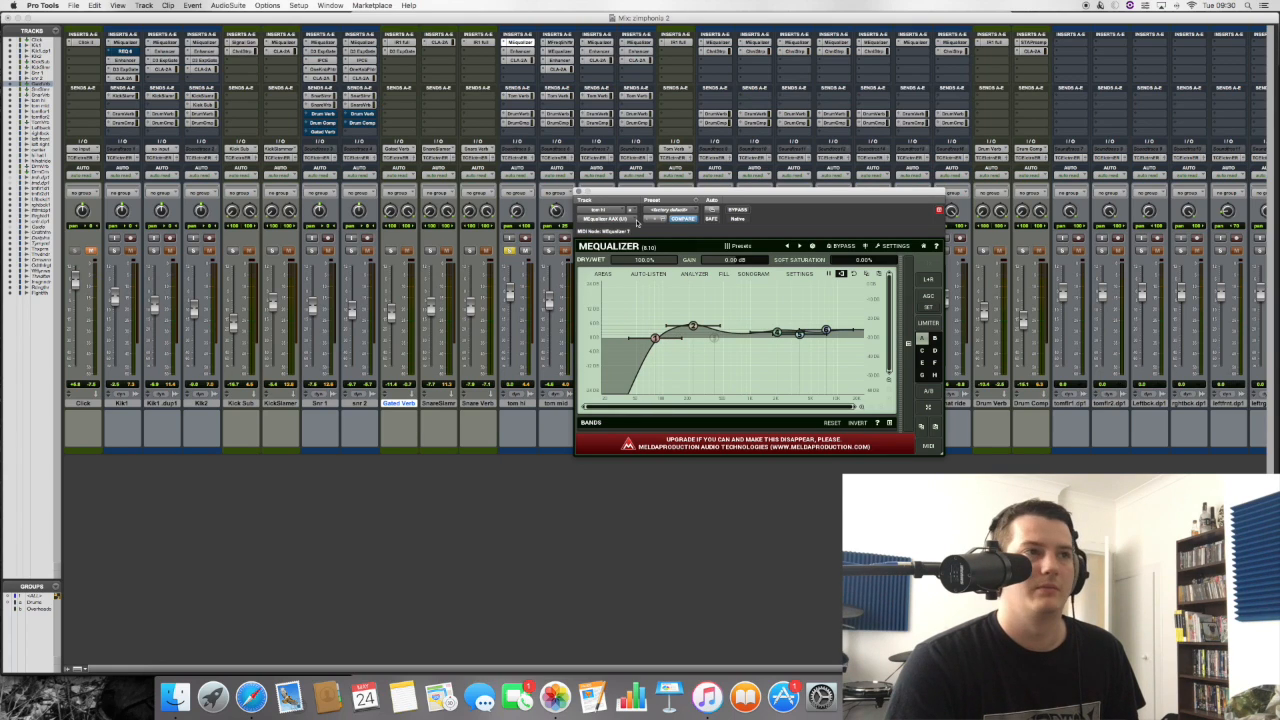
pyautogui.click(580, 195)
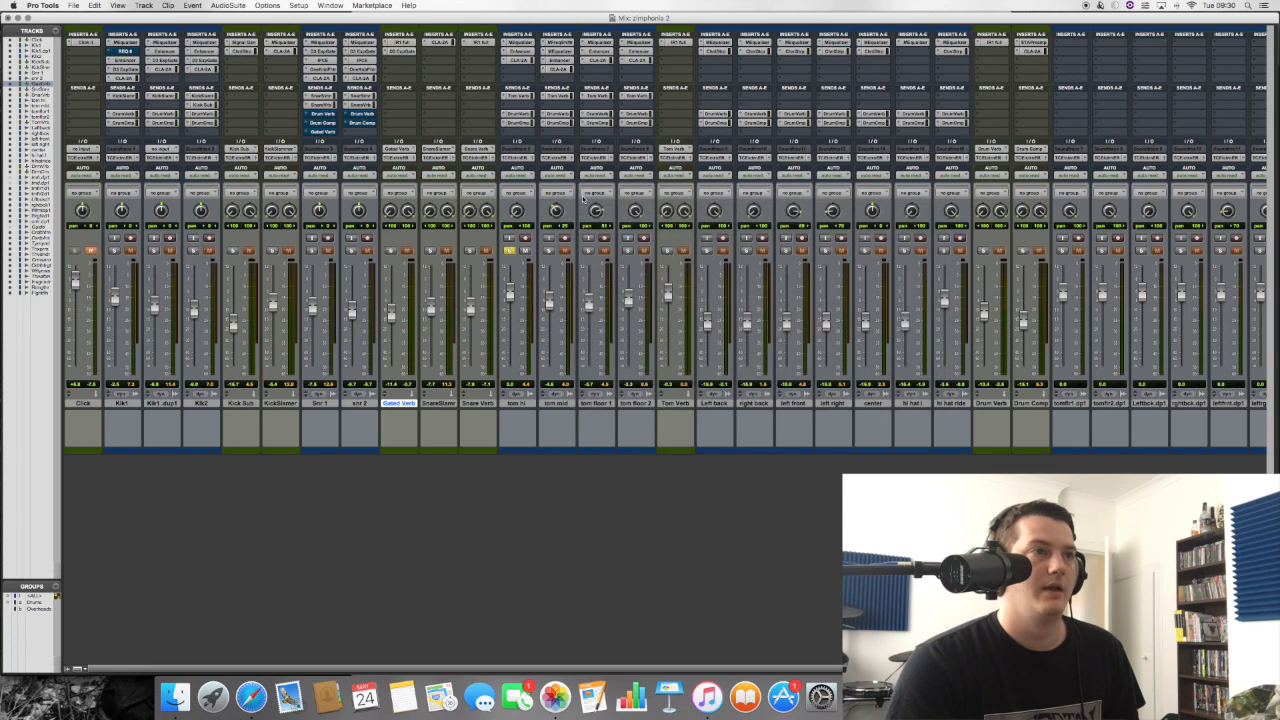
pyautogui.click(515, 51)
pyautogui.moveTo(680, 202); pyautogui.dragTo(736, 185)
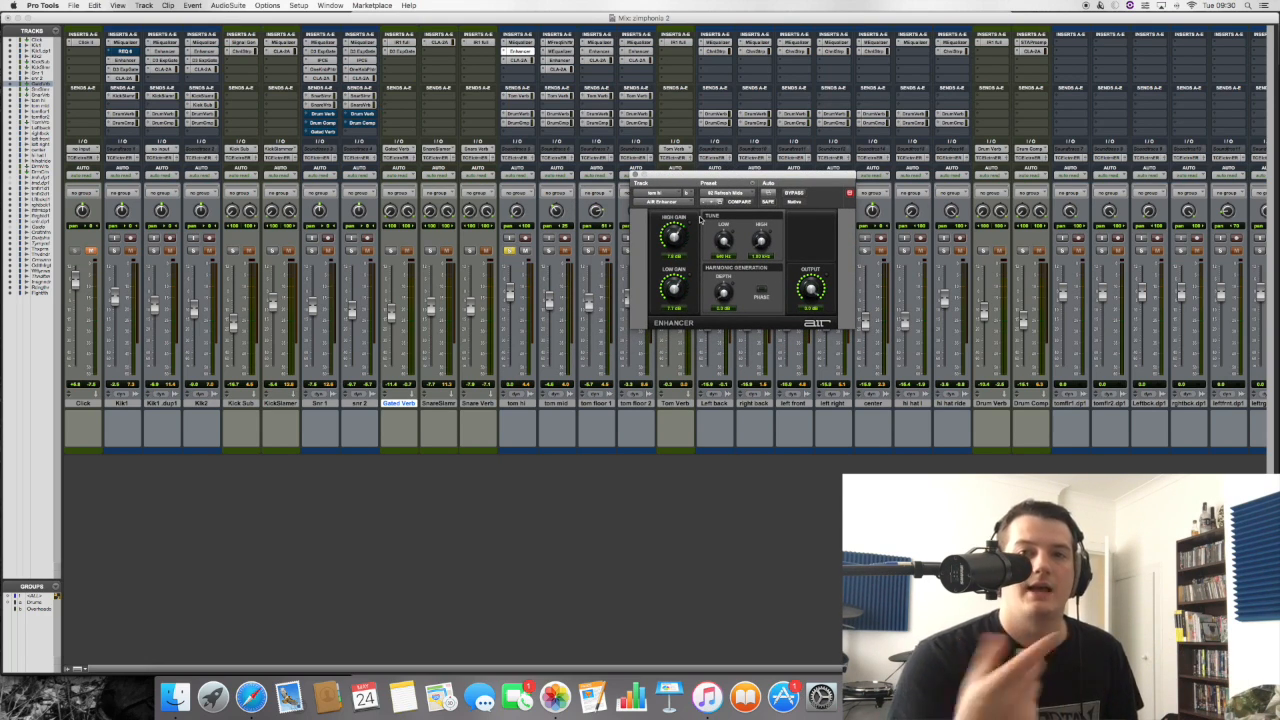
pyautogui.press('space')
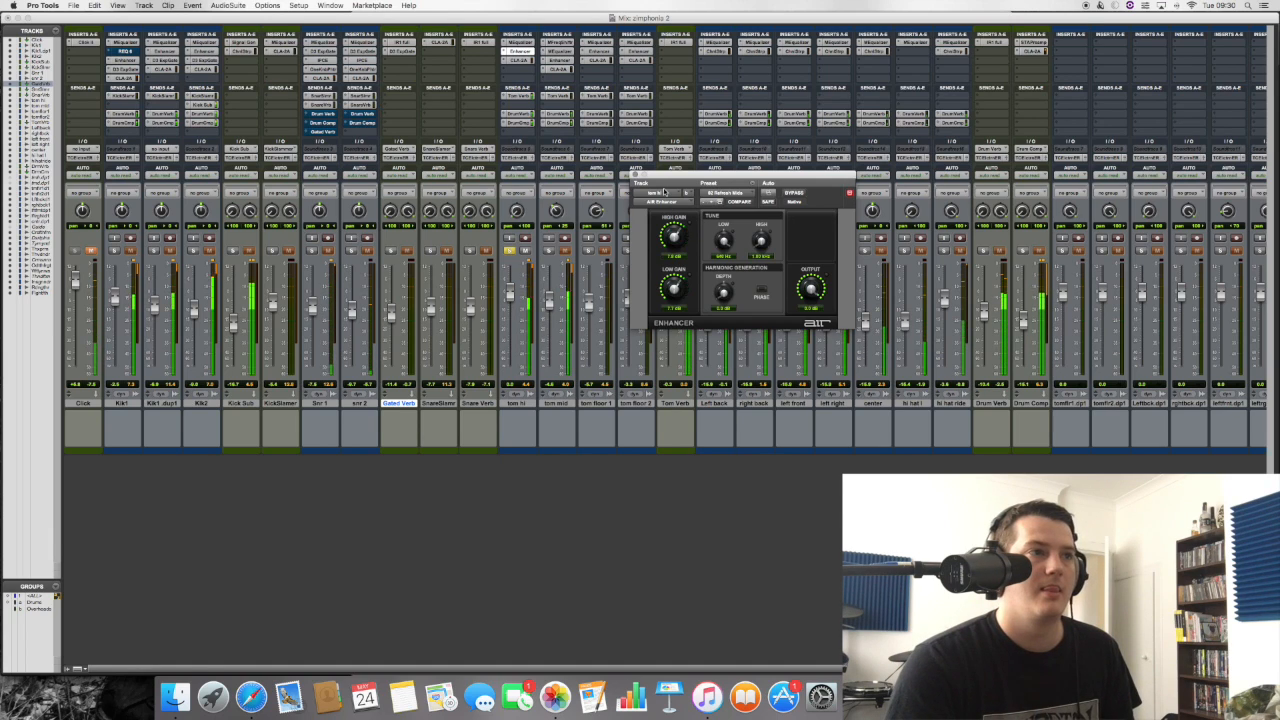
pyautogui.click(633, 175)
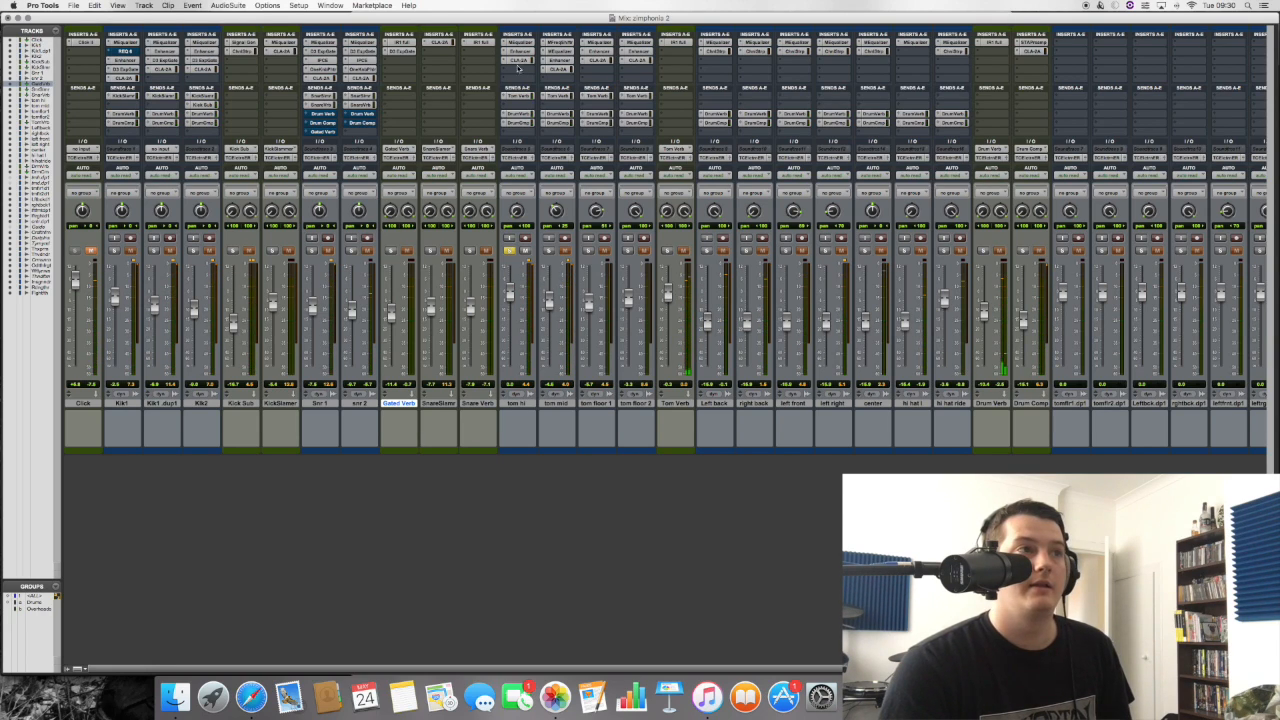
pyautogui.click(520, 60)
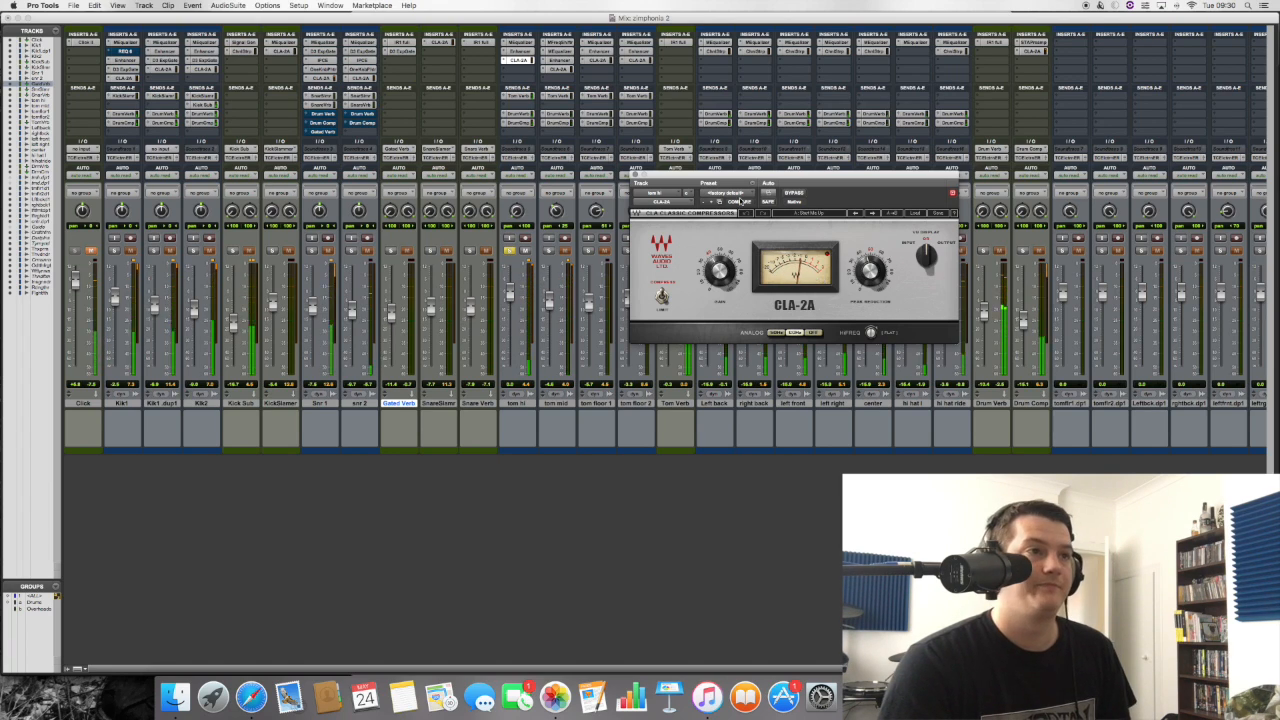
pyautogui.click(634, 176)
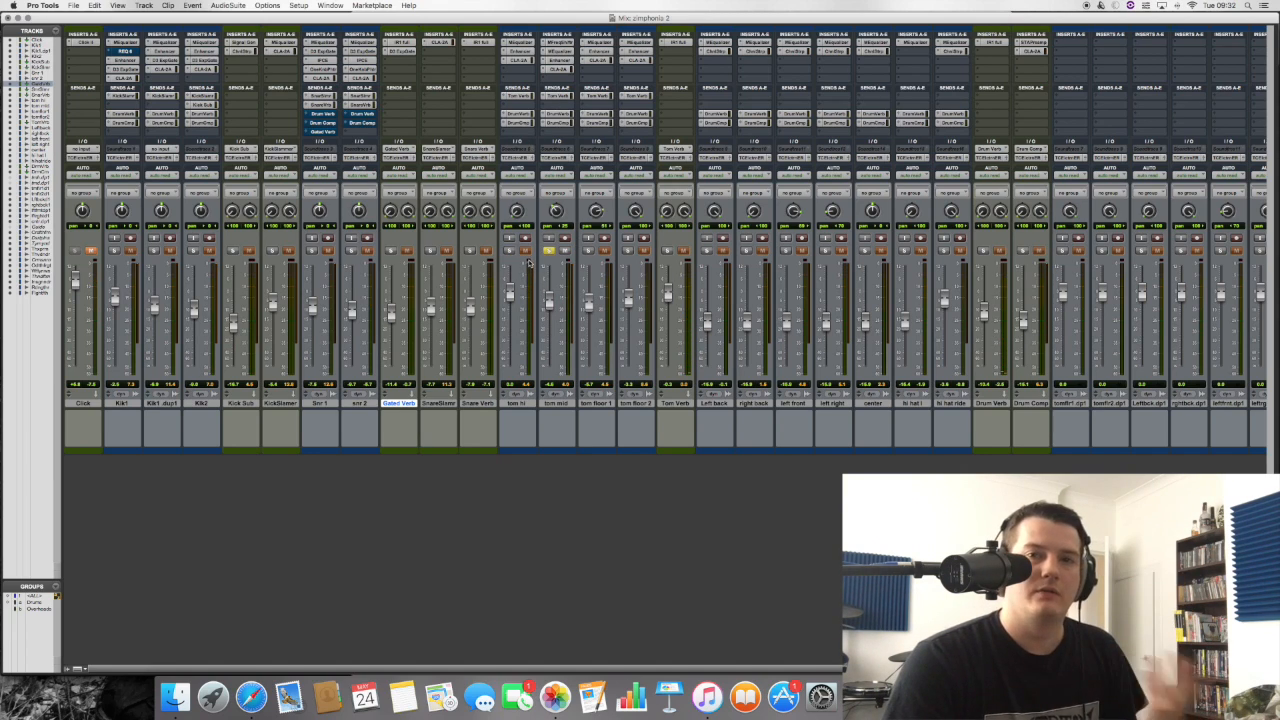
# Bypass the inserts on tom mid, audition the unprocessed hit, and re-enable MFreqShifter.
pyautogui.keyDown('super'); pyautogui.click(560, 62); pyautogui.keyUp('super')
pyautogui.keyDown('super'); pyautogui.click(560, 70); pyautogui.keyUp('super')
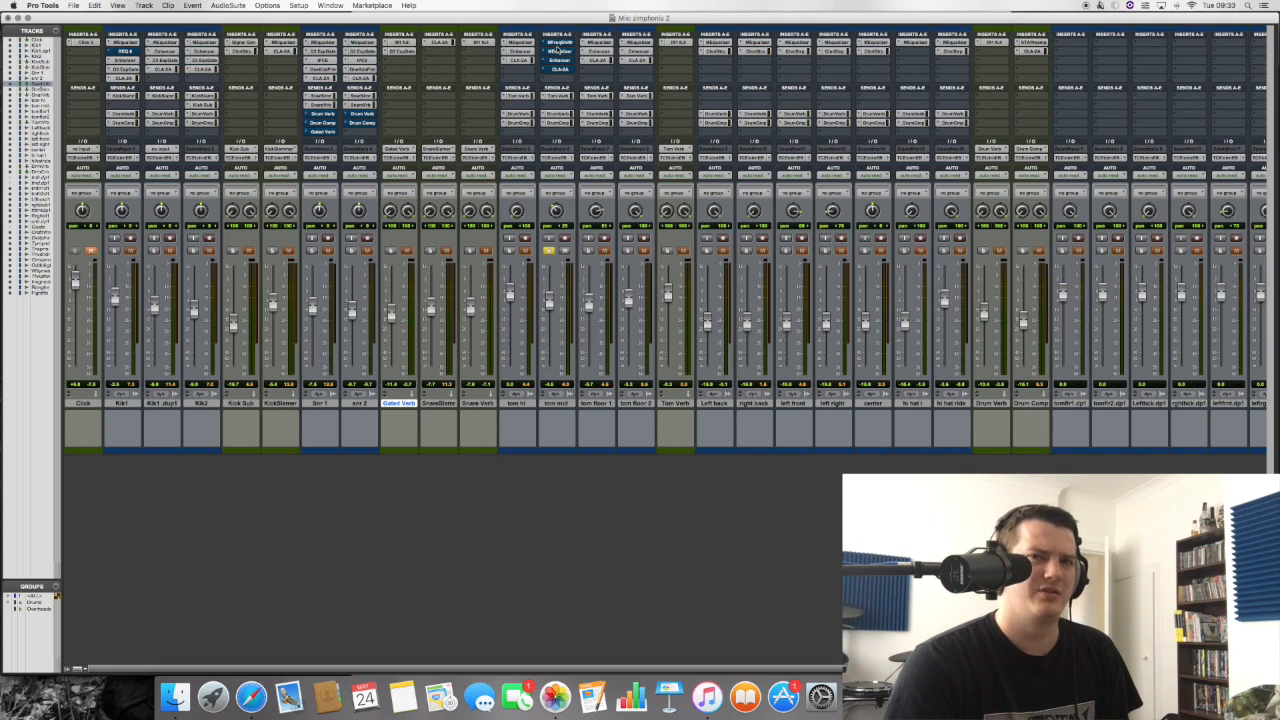
pyautogui.click(557, 47)
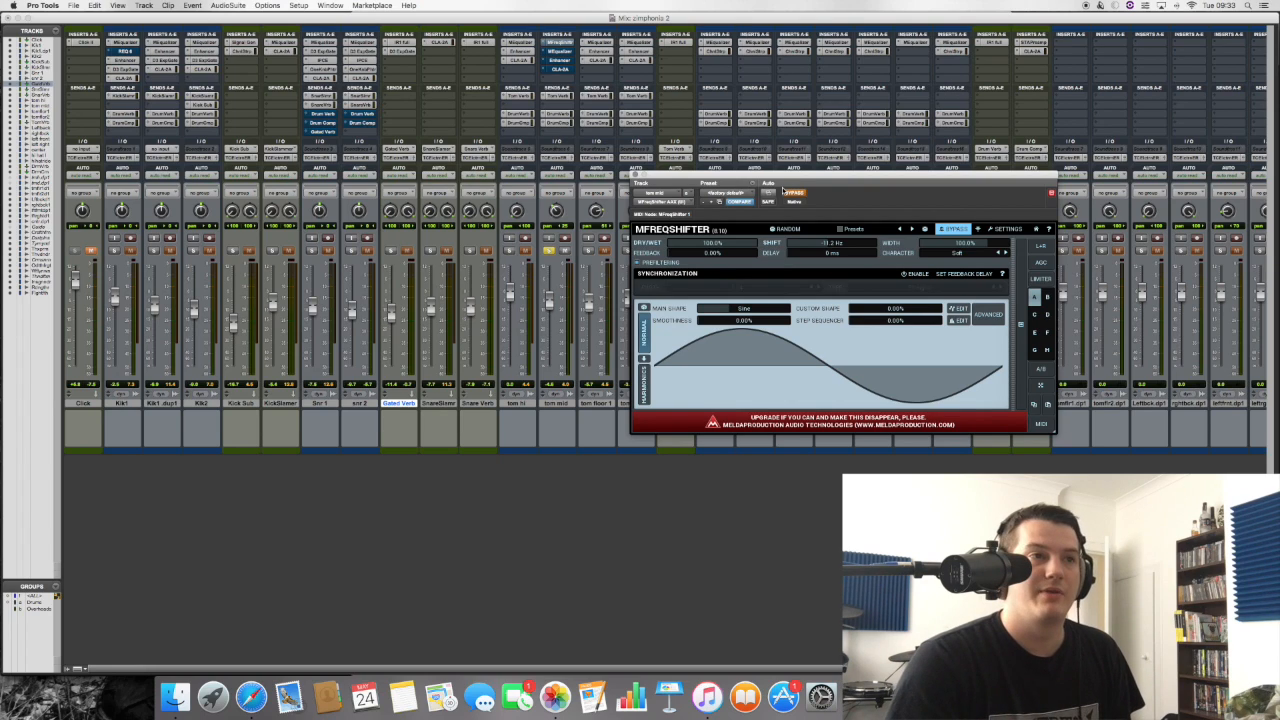
pyautogui.press('space')
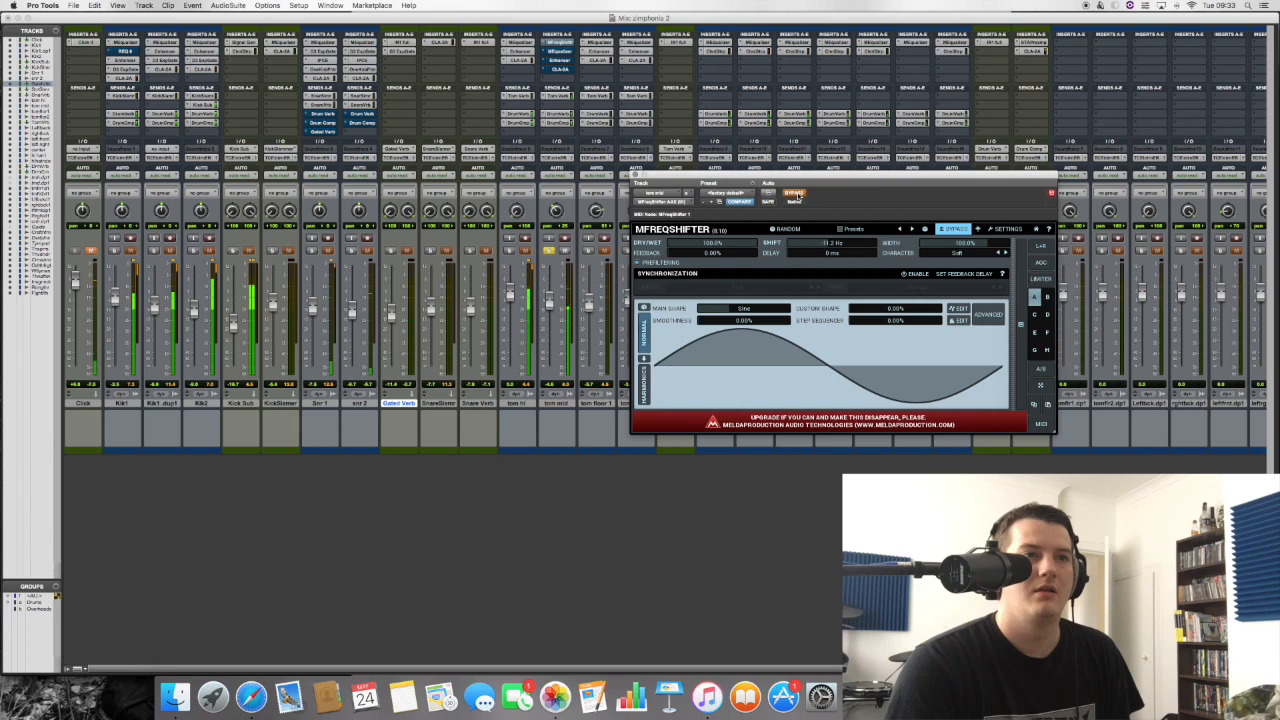
pyautogui.click(794, 194)
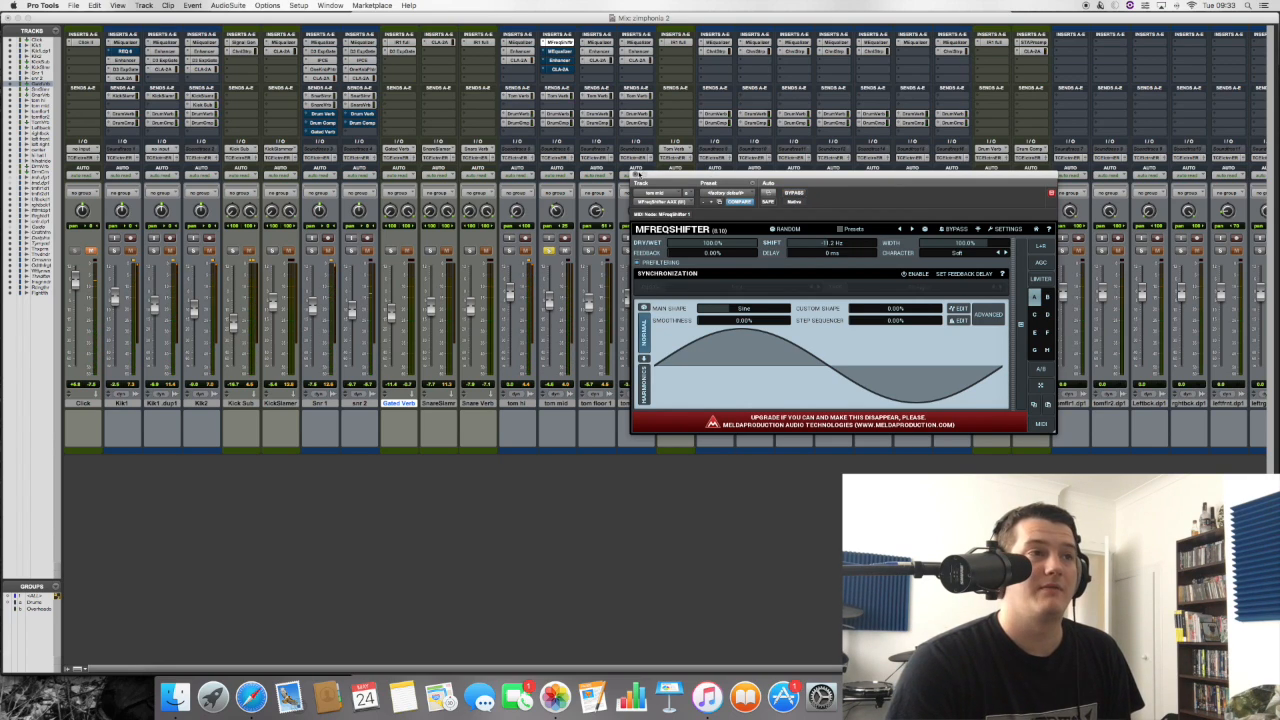
pyautogui.click(637, 177)
# Re-enable MEqualizer and Enhancer on tom mid one after the other, auditioning the hit with each.
pyautogui.click(558, 56)
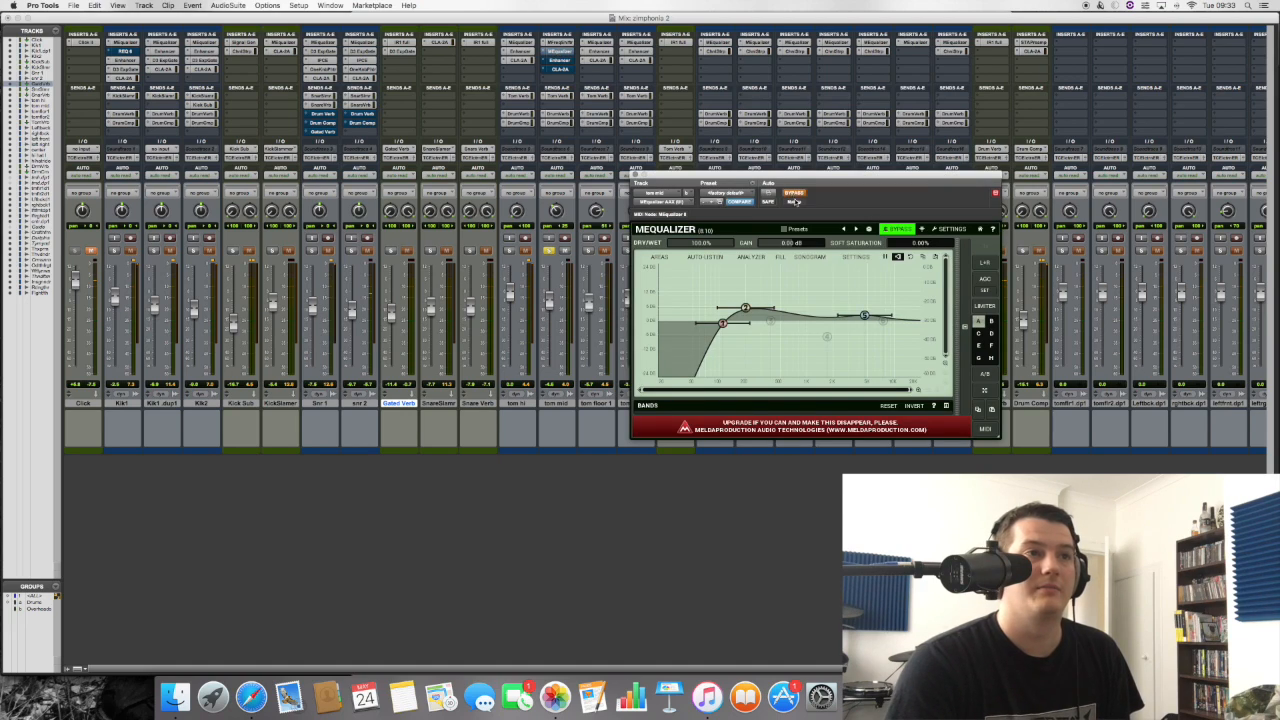
pyautogui.click(795, 194)
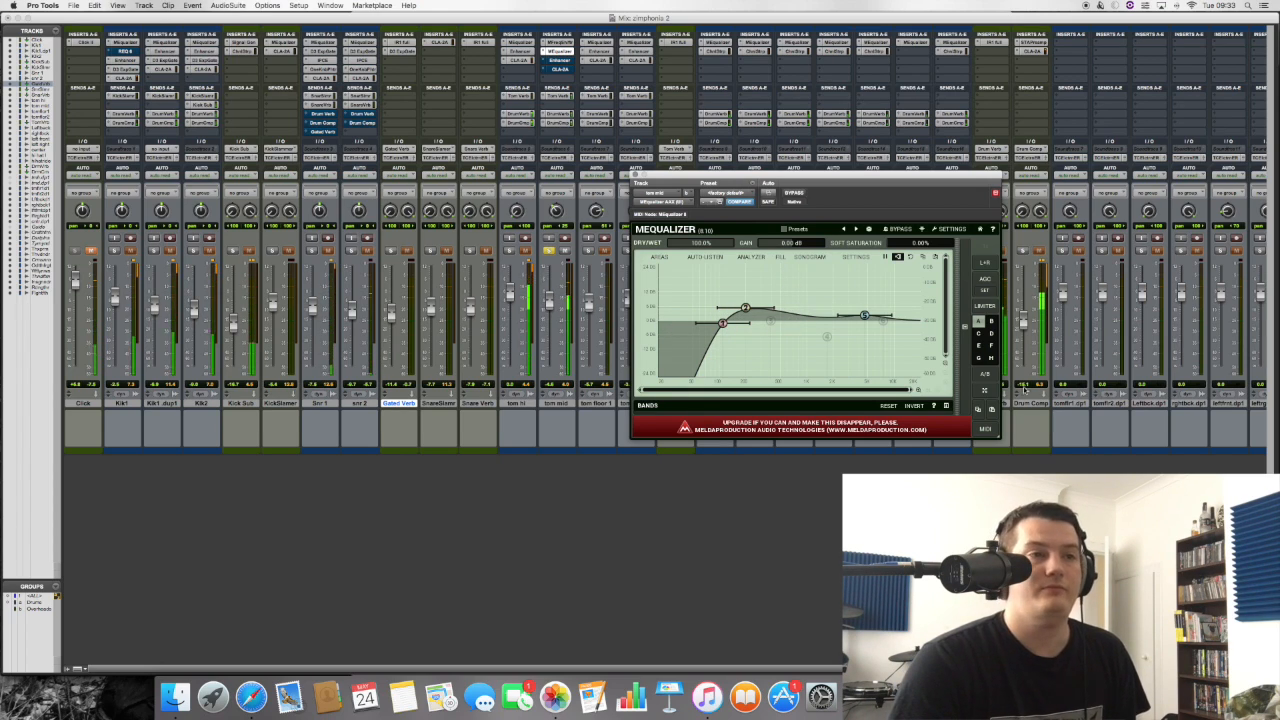
pyautogui.click(559, 62)
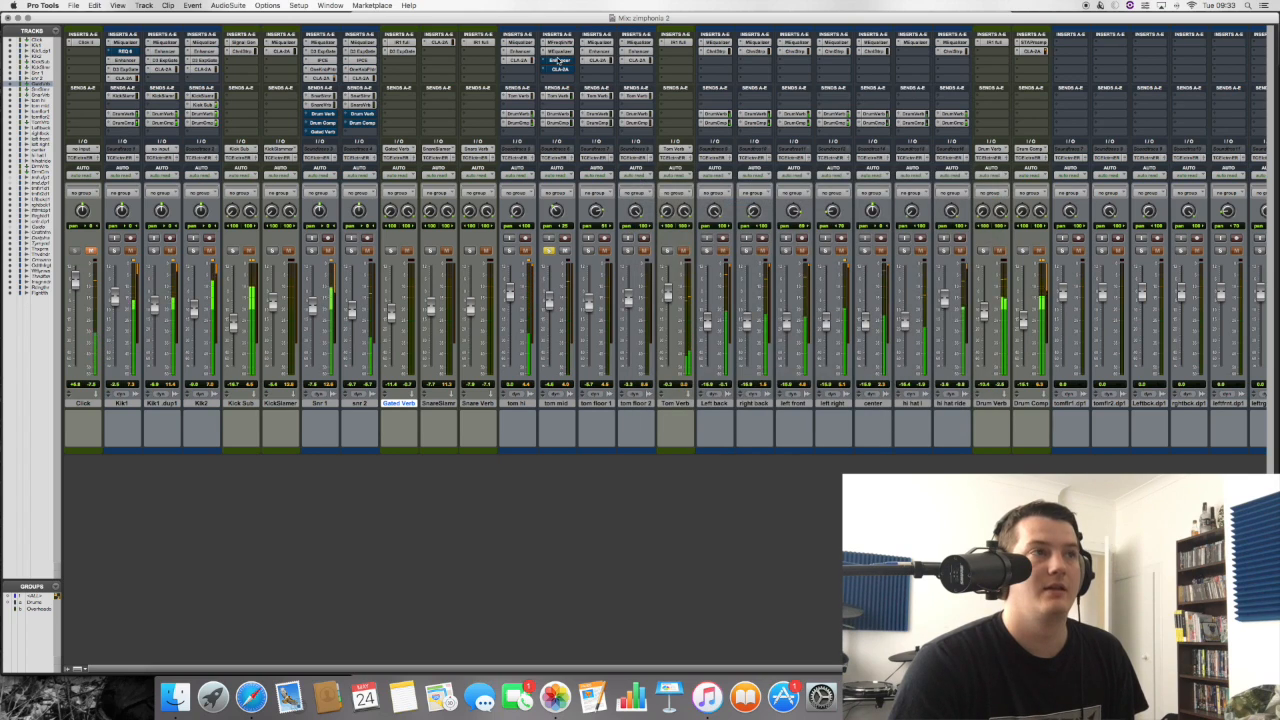
pyautogui.click(559, 60)
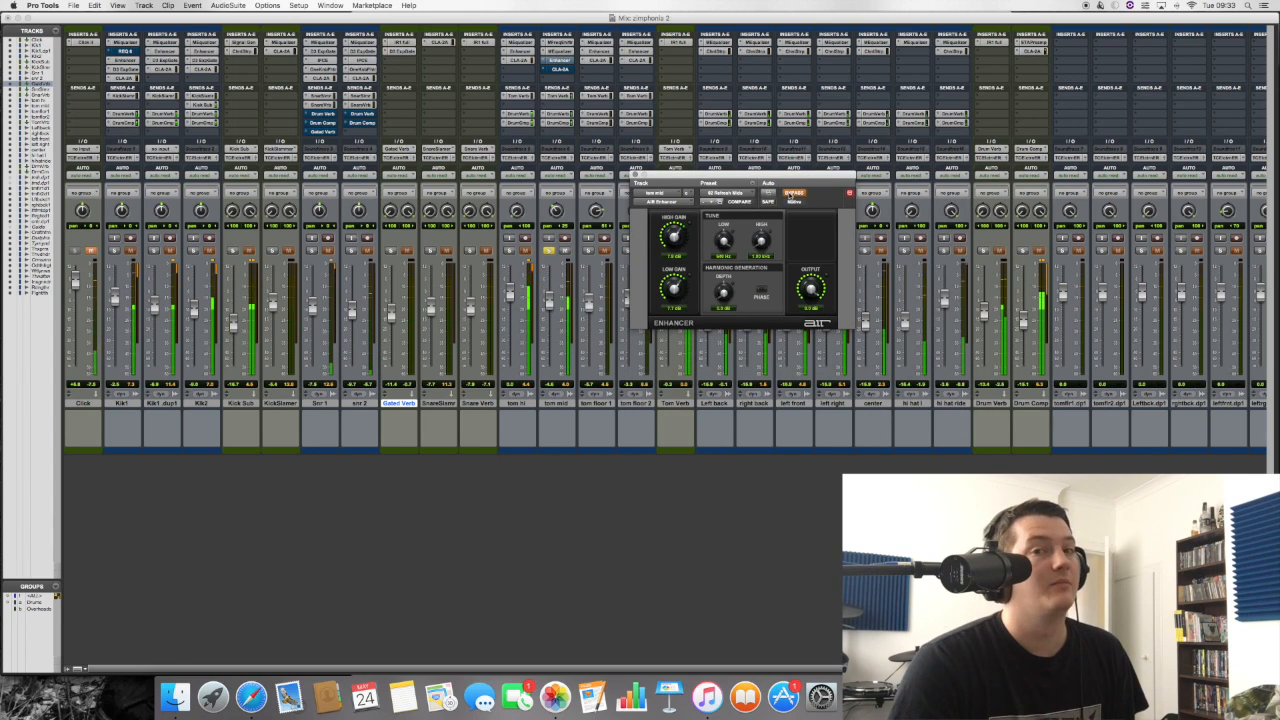
pyautogui.click(793, 193)
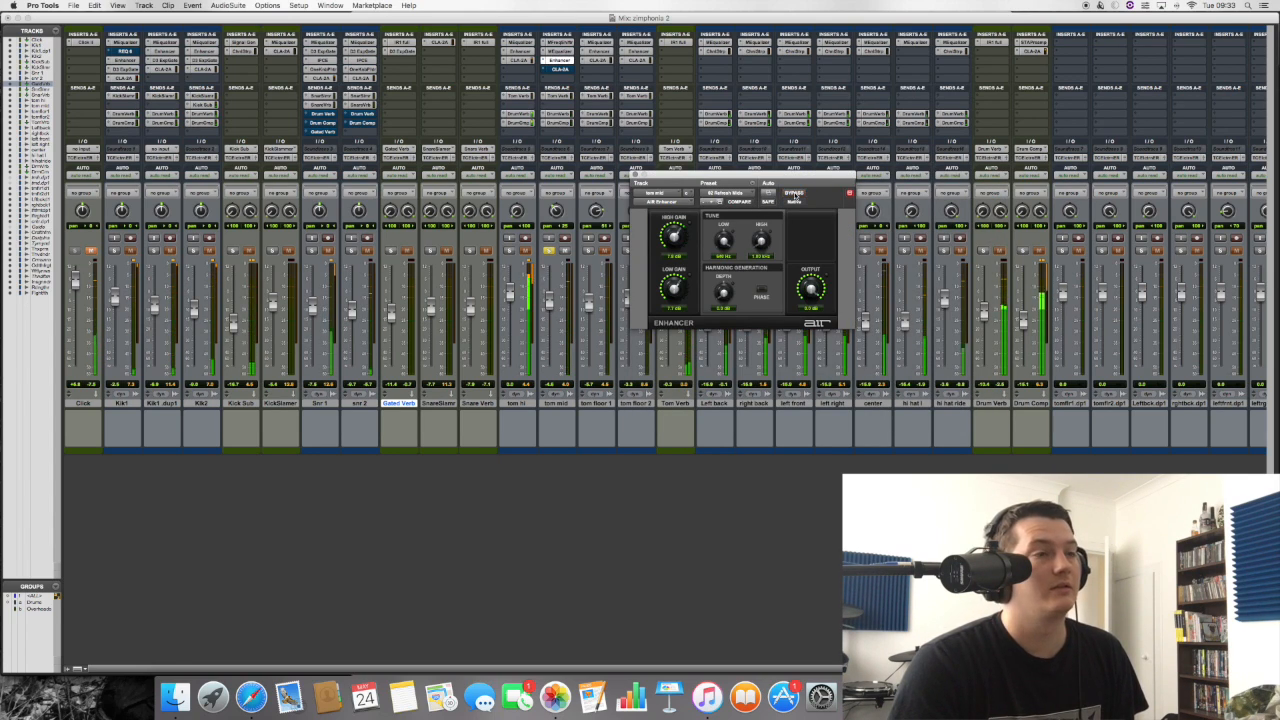
# Re-enable CLA-2A on tom mid, select the range around the hit at bar 788 and audition it with the compression.
pyautogui.click(634, 175)
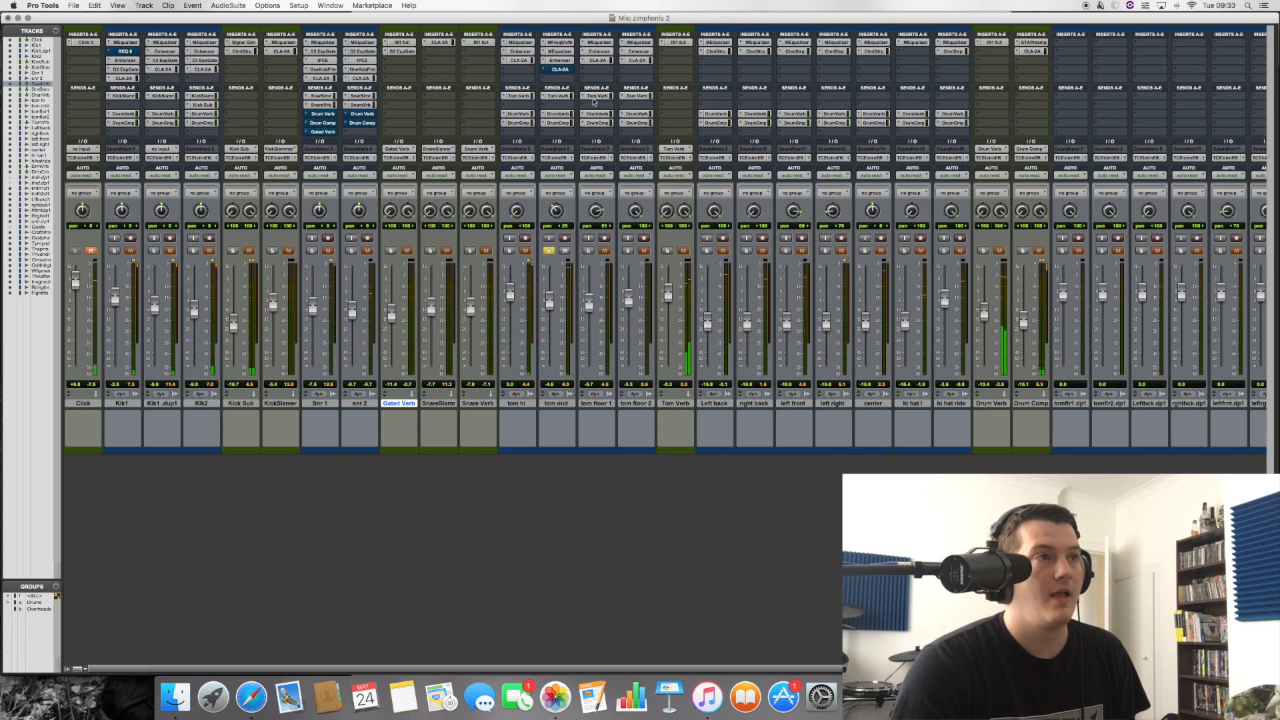
pyautogui.click(559, 70)
pyautogui.click(794, 193)
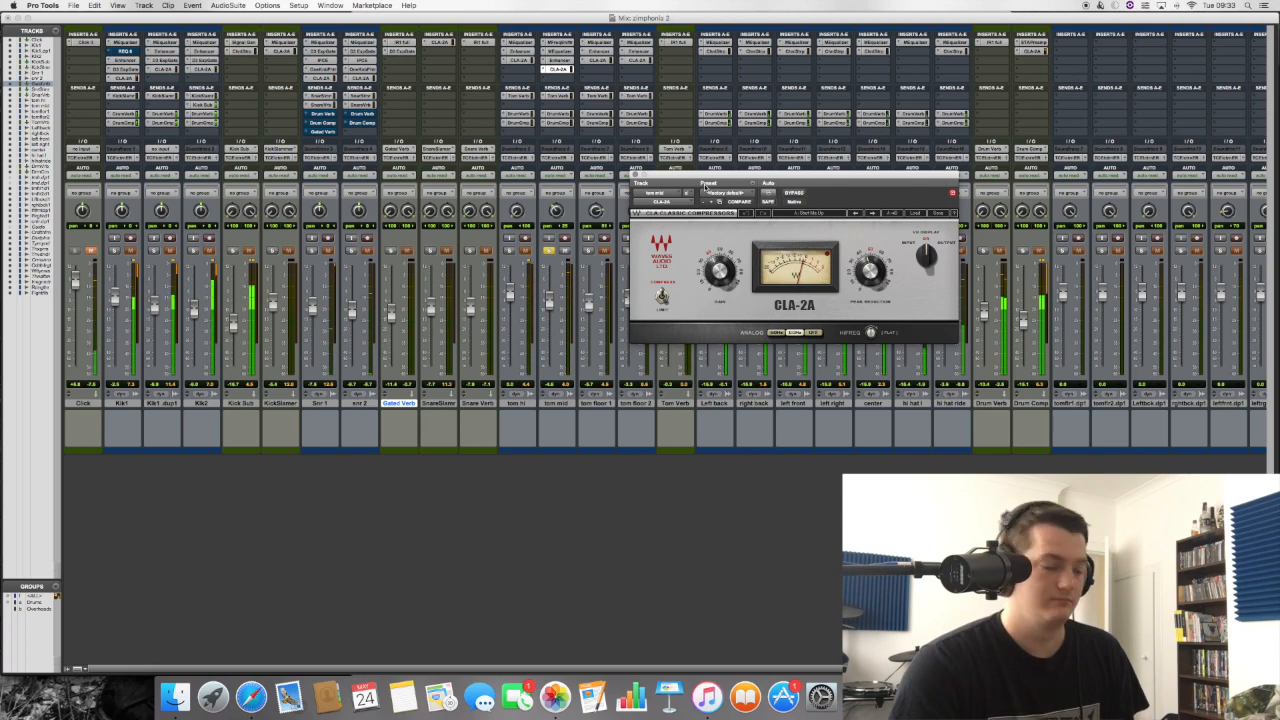
pyautogui.press('super+equal')
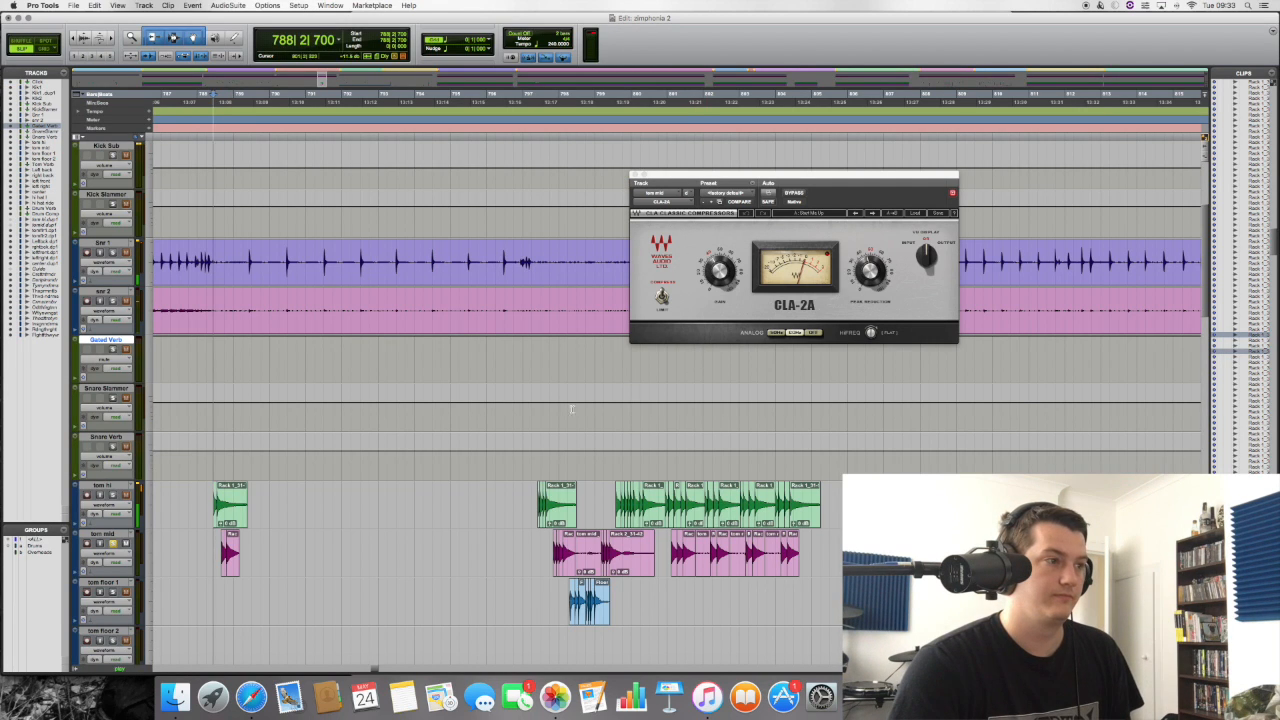
pyautogui.moveTo(211, 503); pyautogui.dragTo(251, 503)
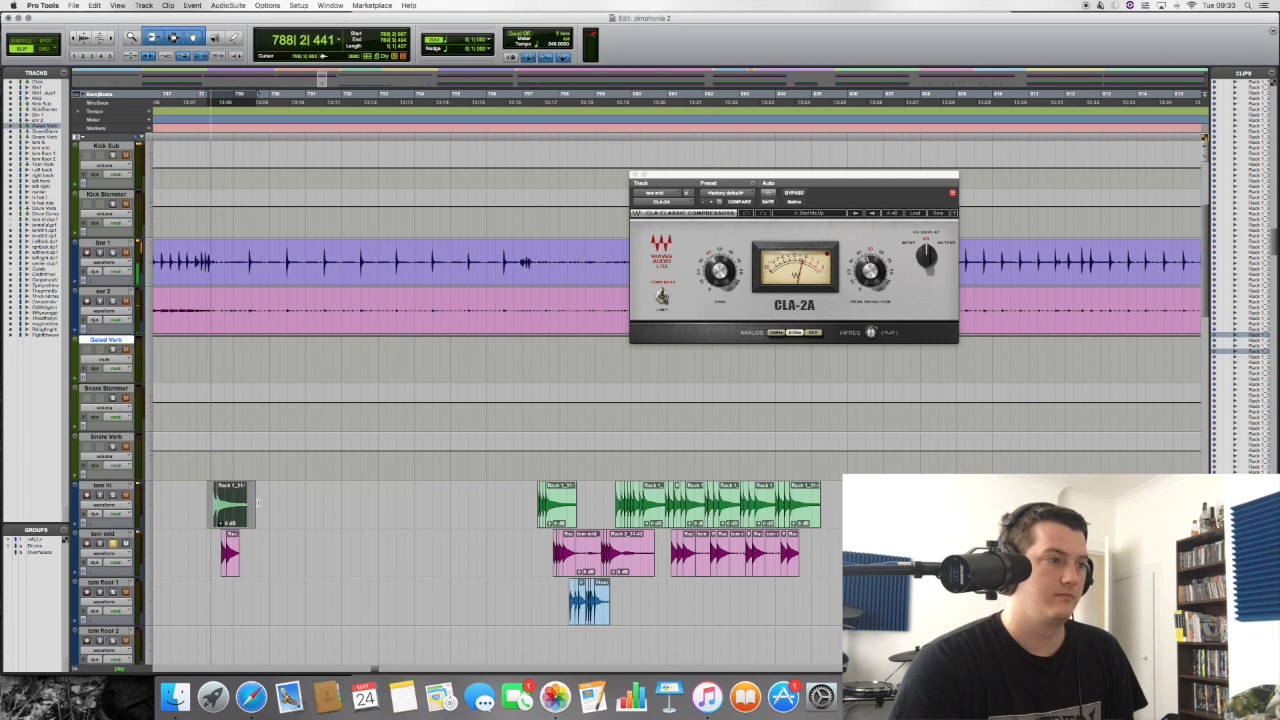
pyautogui.press('super+equal')
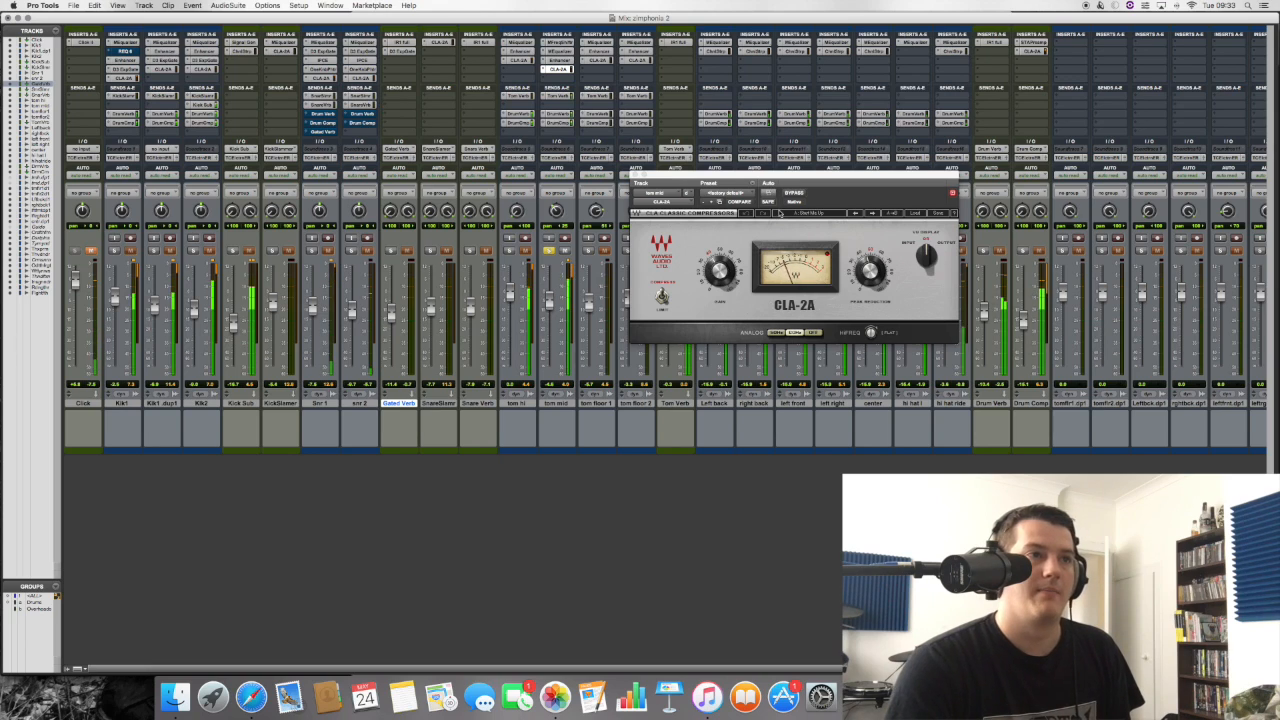
pyautogui.click(557, 69)
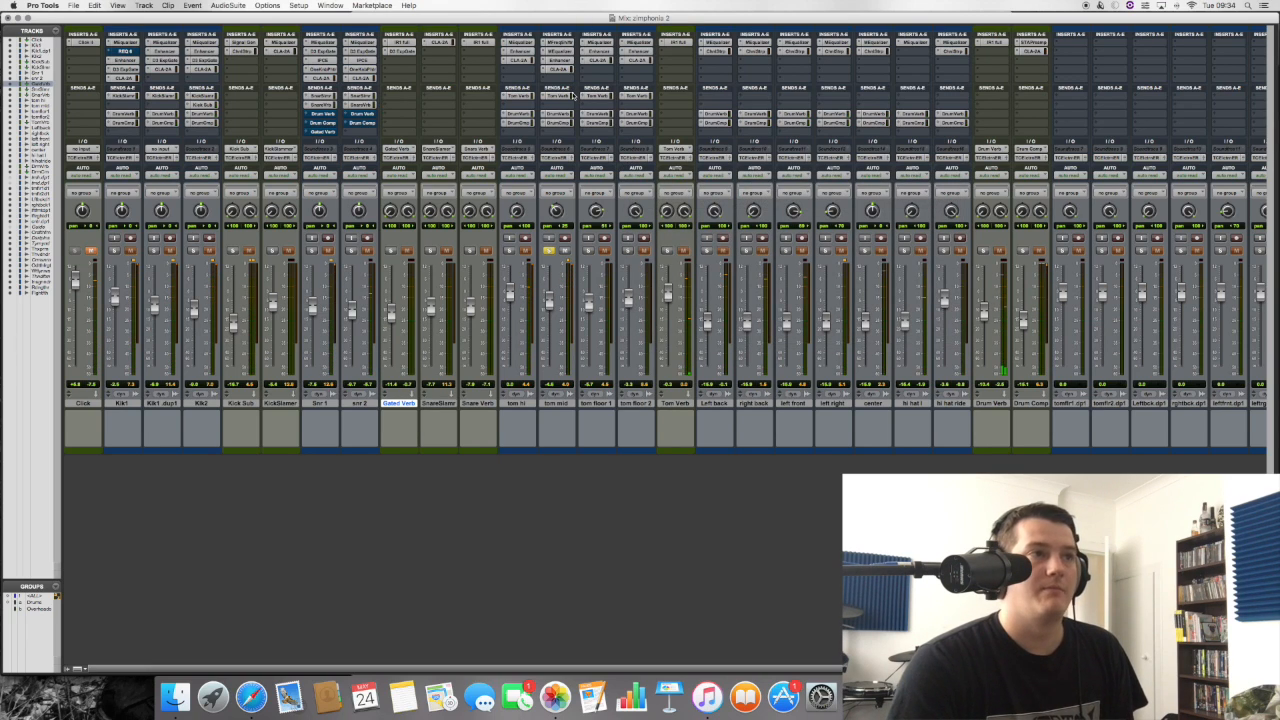
# Re-enable MEqualizer and Enhancer on tom floor 1 one after the other, auditioning the hits with each.
pyautogui.click(597, 43)
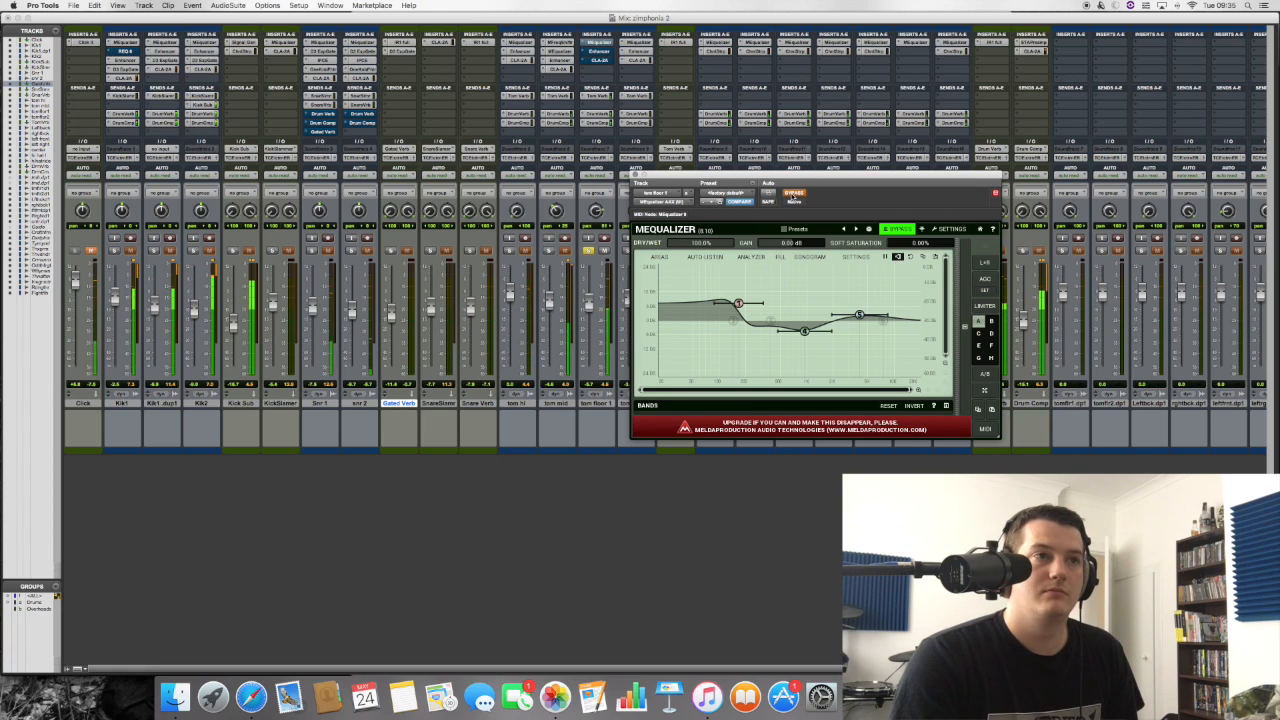
pyautogui.click(793, 193)
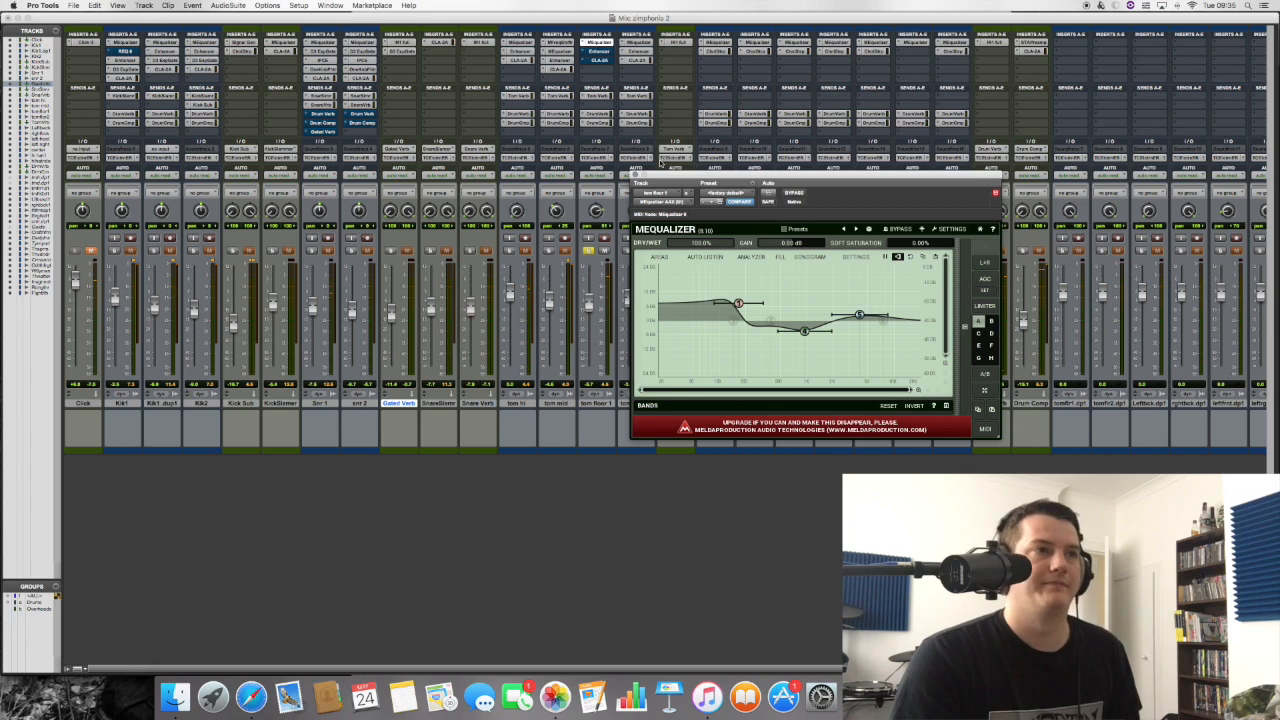
pyautogui.click(635, 174)
pyautogui.click(604, 51)
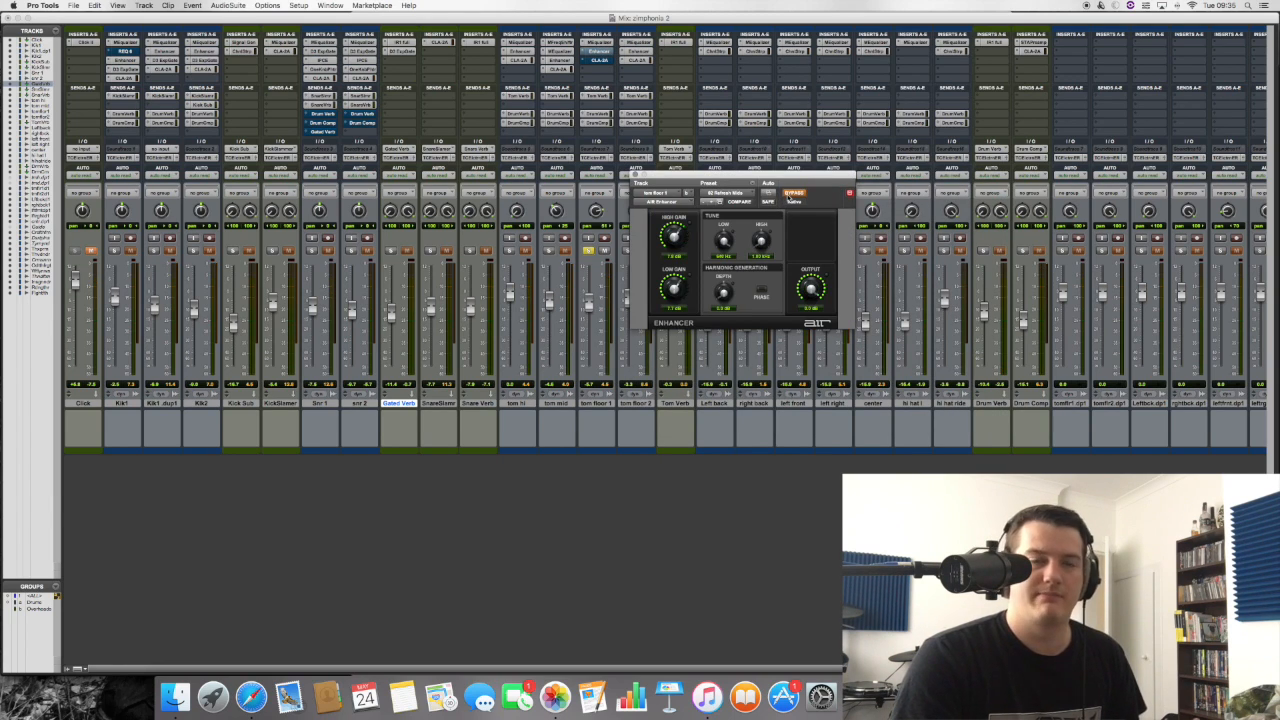
pyautogui.click(793, 194)
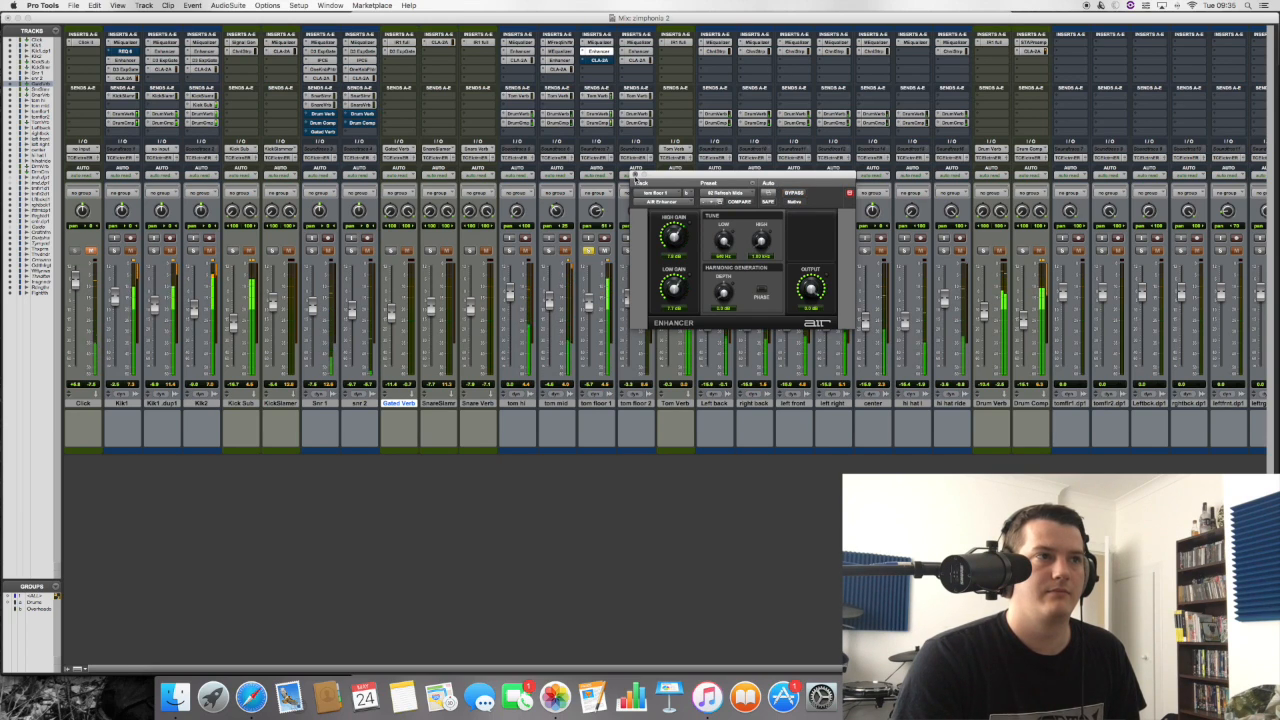
pyautogui.click(635, 175)
# Re-enable CLA-2A on tom floor 1 and compare the hits with and without the compression during playback.
pyautogui.click(599, 60)
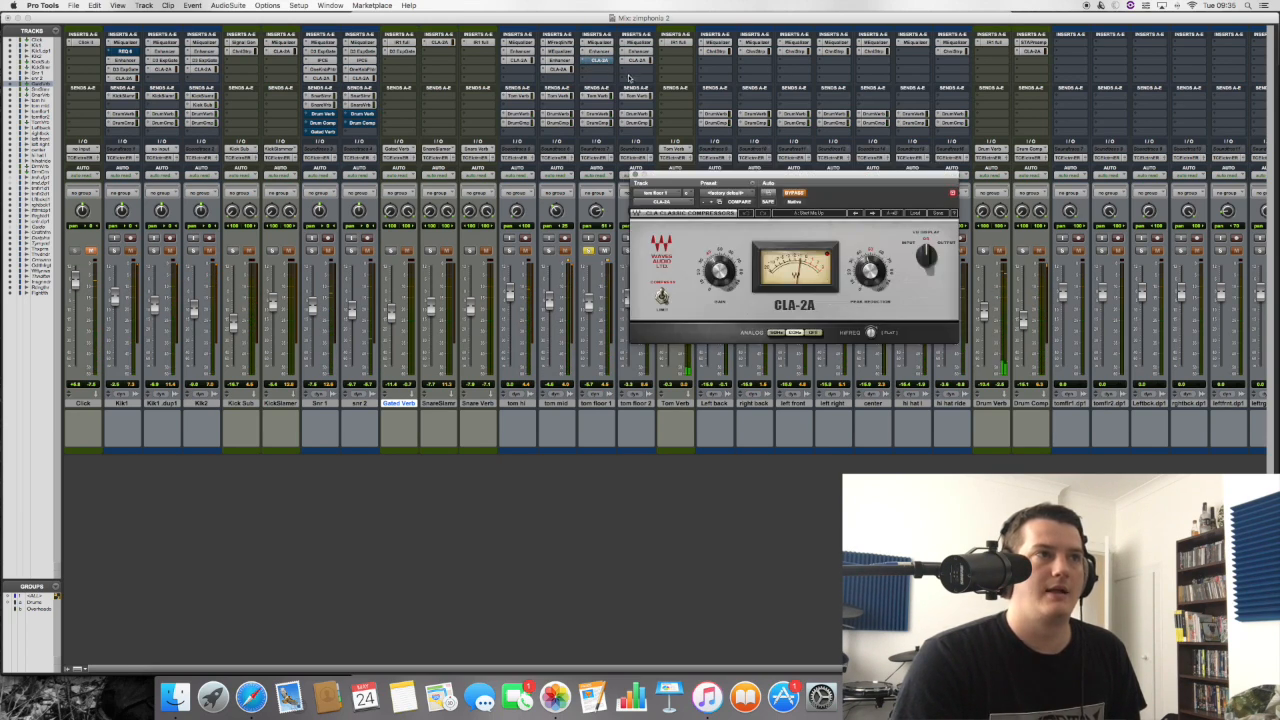
pyautogui.press('space')
pyautogui.click(800, 196)
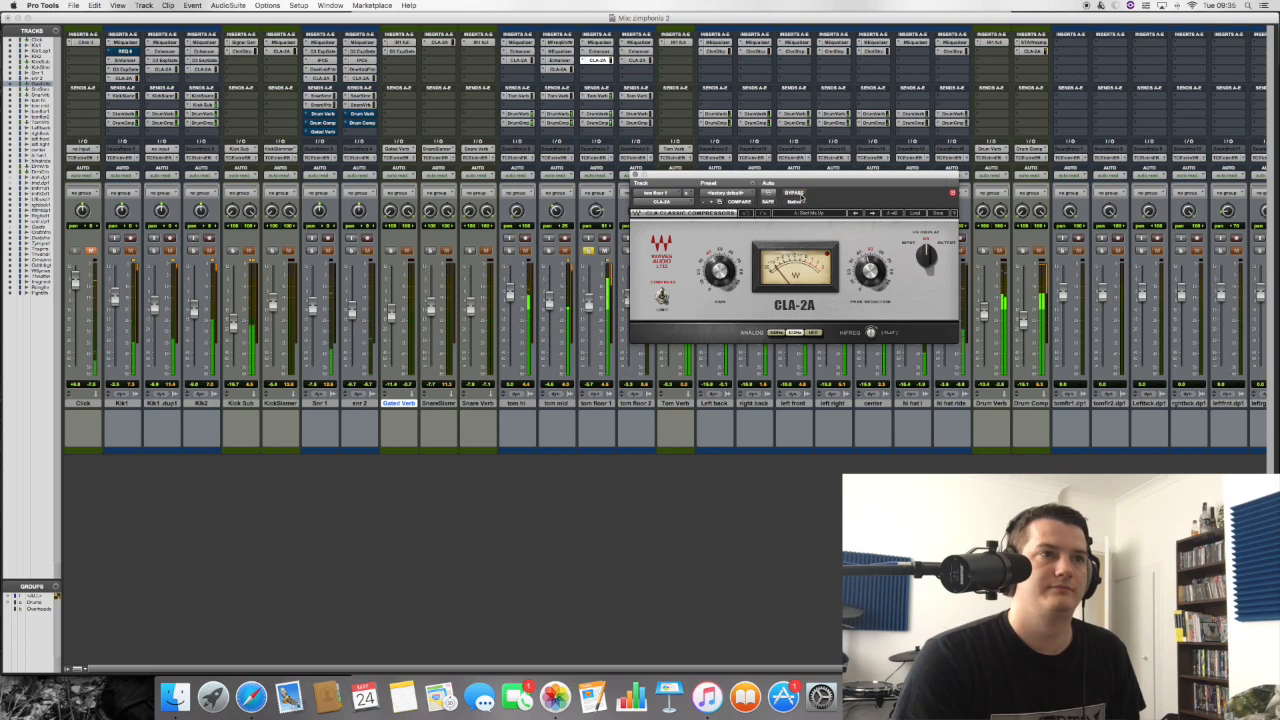
pyautogui.click(792, 195)
pyautogui.click(792, 195)
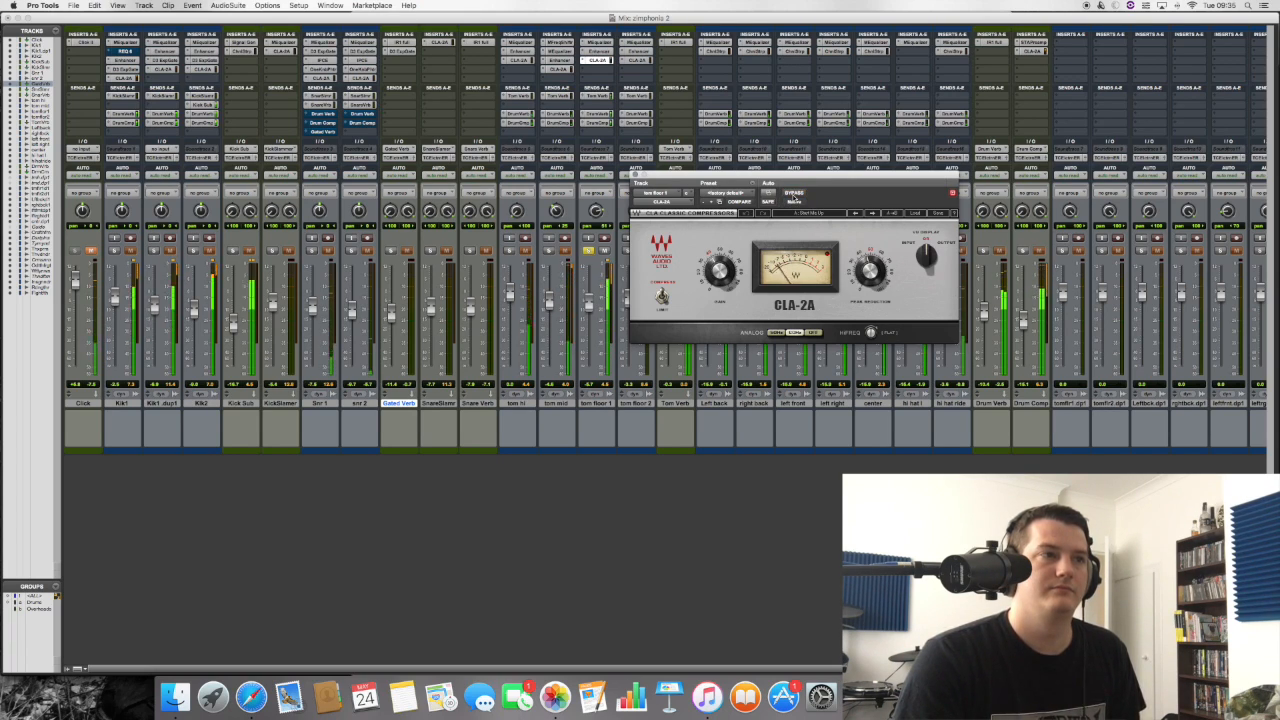
pyautogui.press('space')
pyautogui.moveTo(721, 273); pyautogui.dragTo(721, 272)
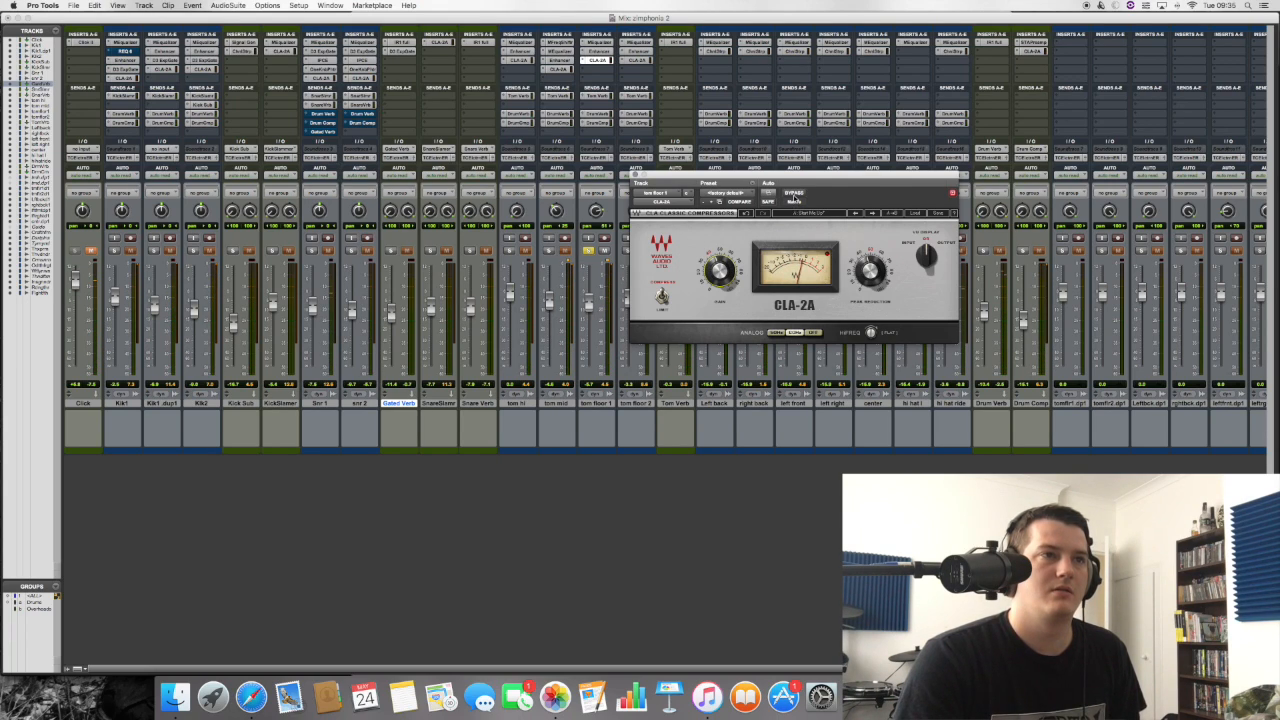
pyautogui.press('space')
pyautogui.click(793, 193)
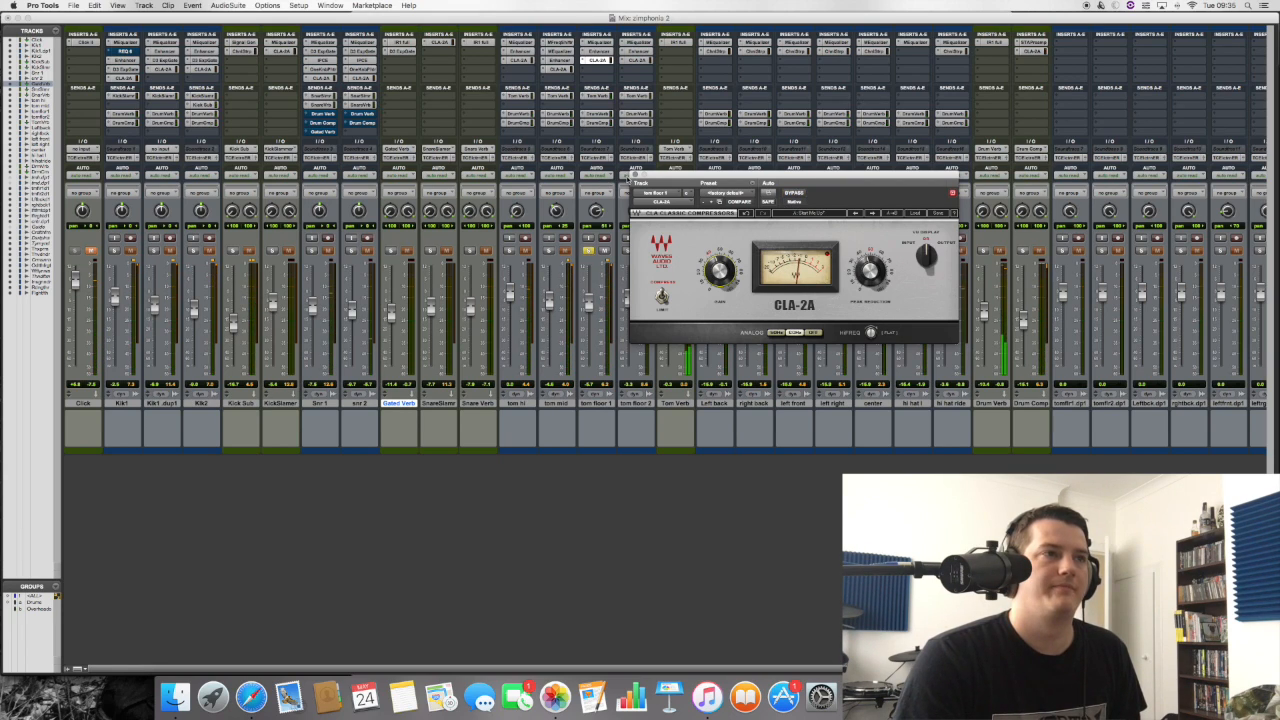
pyautogui.click(637, 180)
# Unsolo tom floor 1 and audition the floor tom clips from bar 657, after the The Experimental Swing marker.
pyautogui.click(589, 251)
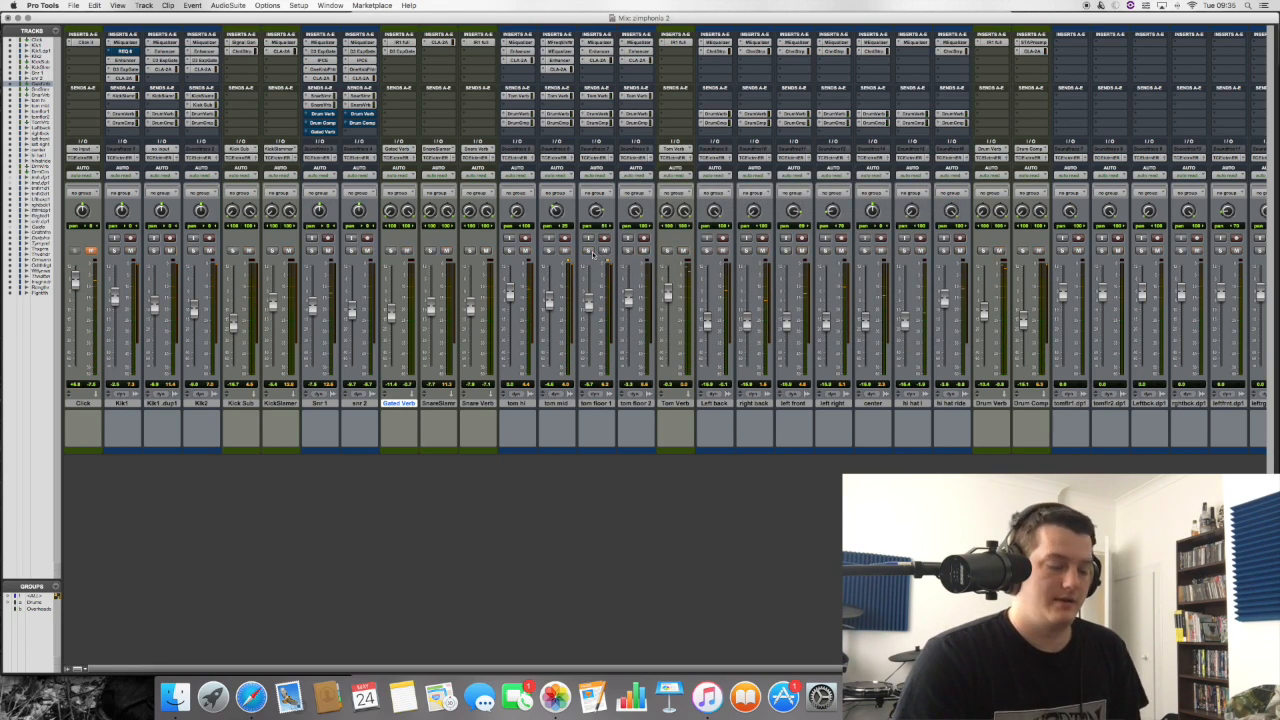
pyautogui.press('super+equal')
pyautogui.scroll(-3, 603, 316)
pyautogui.scroll(3, 603, 316)
pyautogui.hscroll(-10, 601, 291)
pyautogui.hscroll(-15, 601, 291)
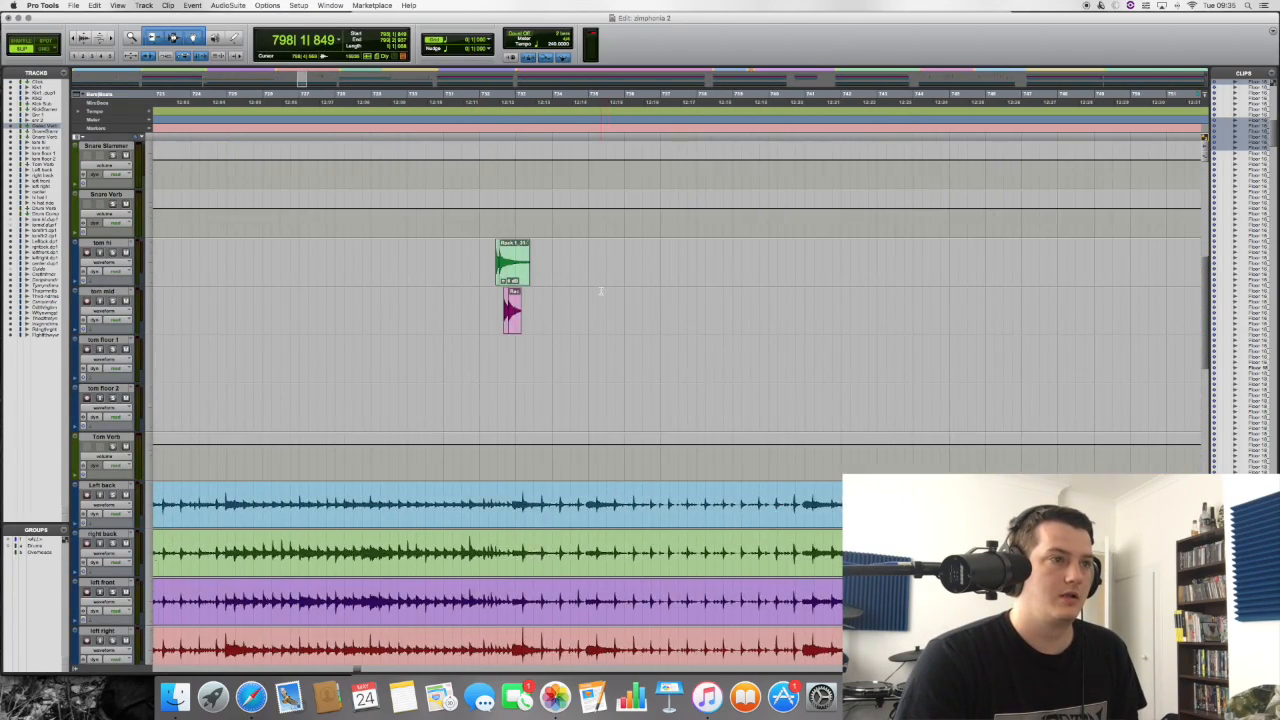
pyautogui.hscroll(-10, 601, 291)
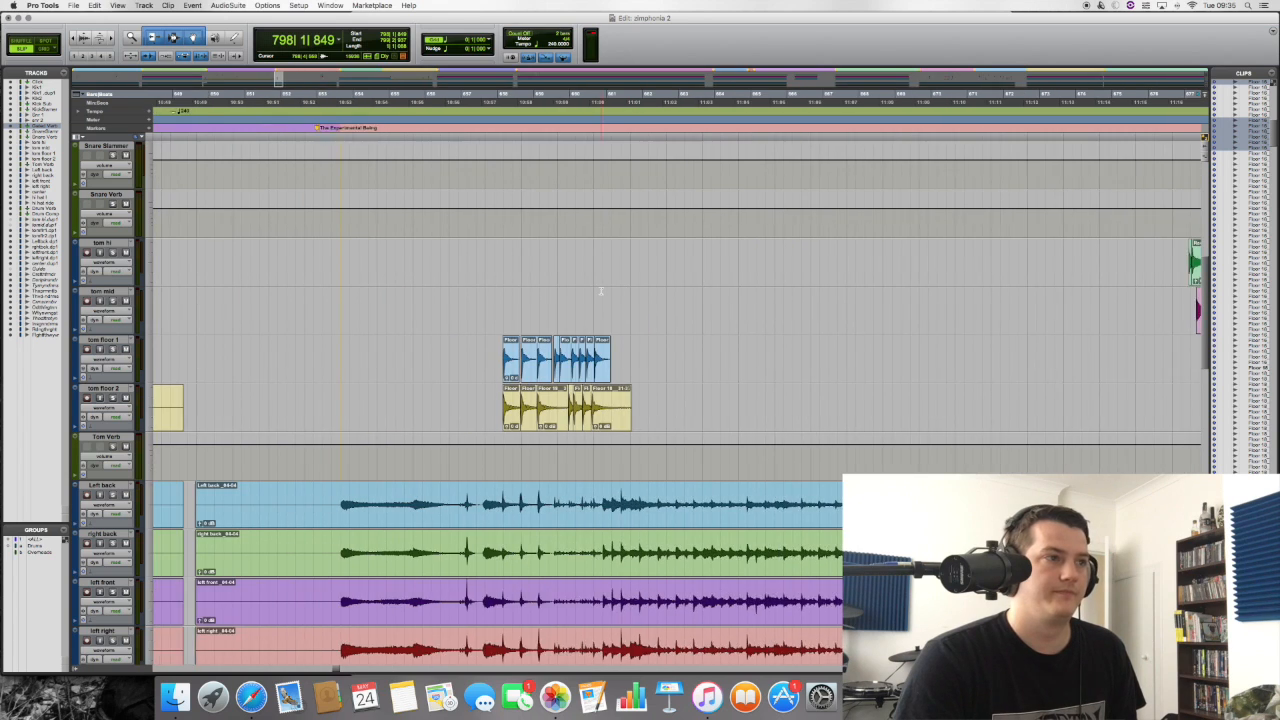
pyautogui.click(534, 350)
pyautogui.press('space')
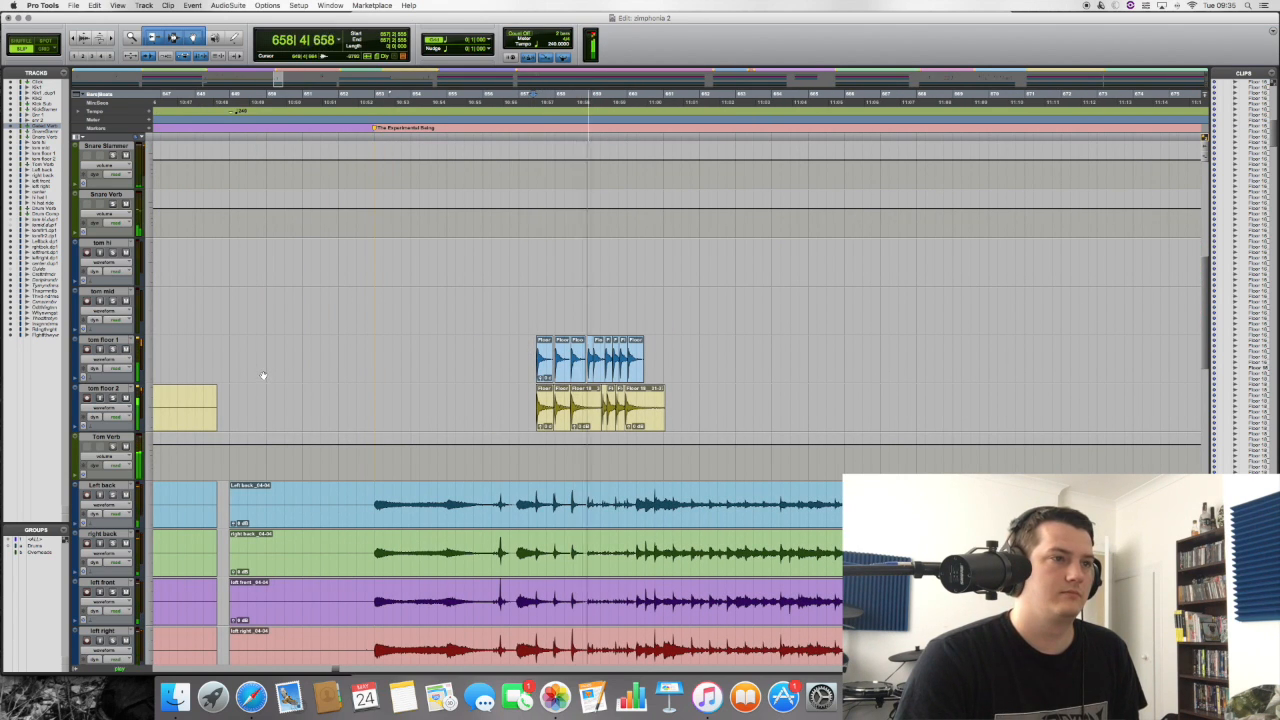
pyautogui.press('space')
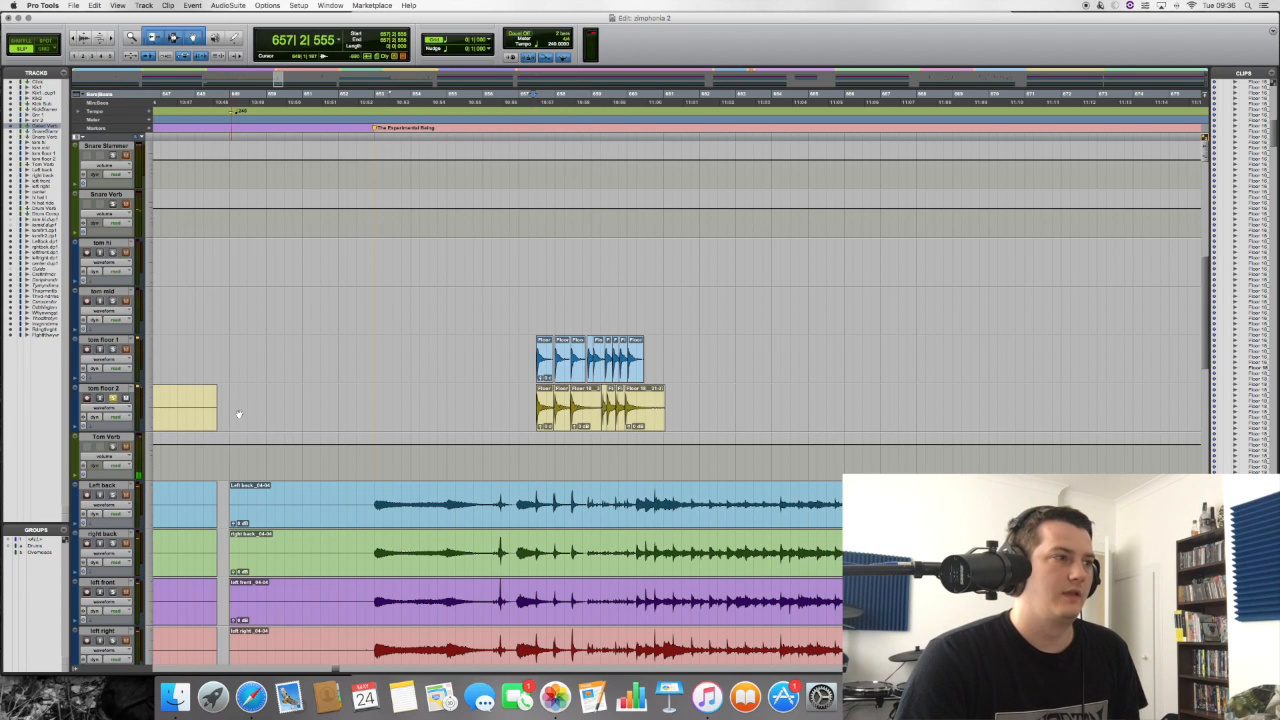
# Solo tom floor 2, bypass its MEqualizer, Enhancer and CLA-2A, and audition the unprocessed hits.
pyautogui.press('space')
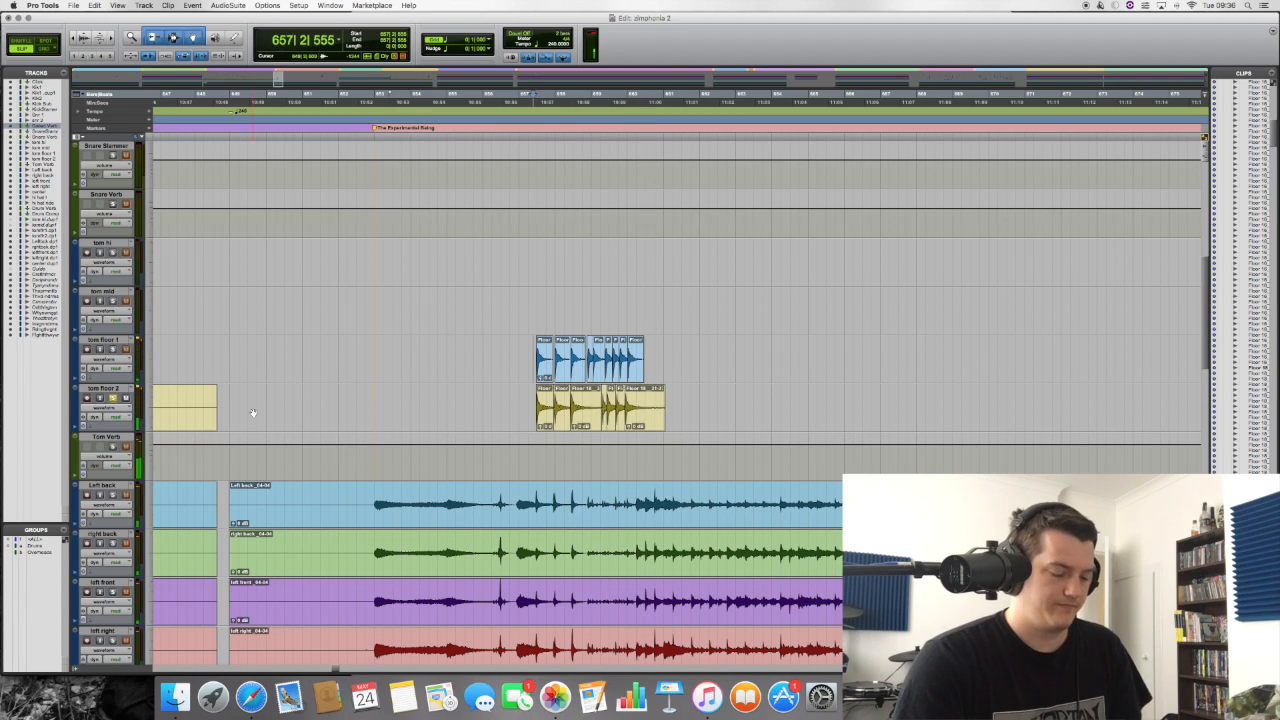
pyautogui.press('super+equal')
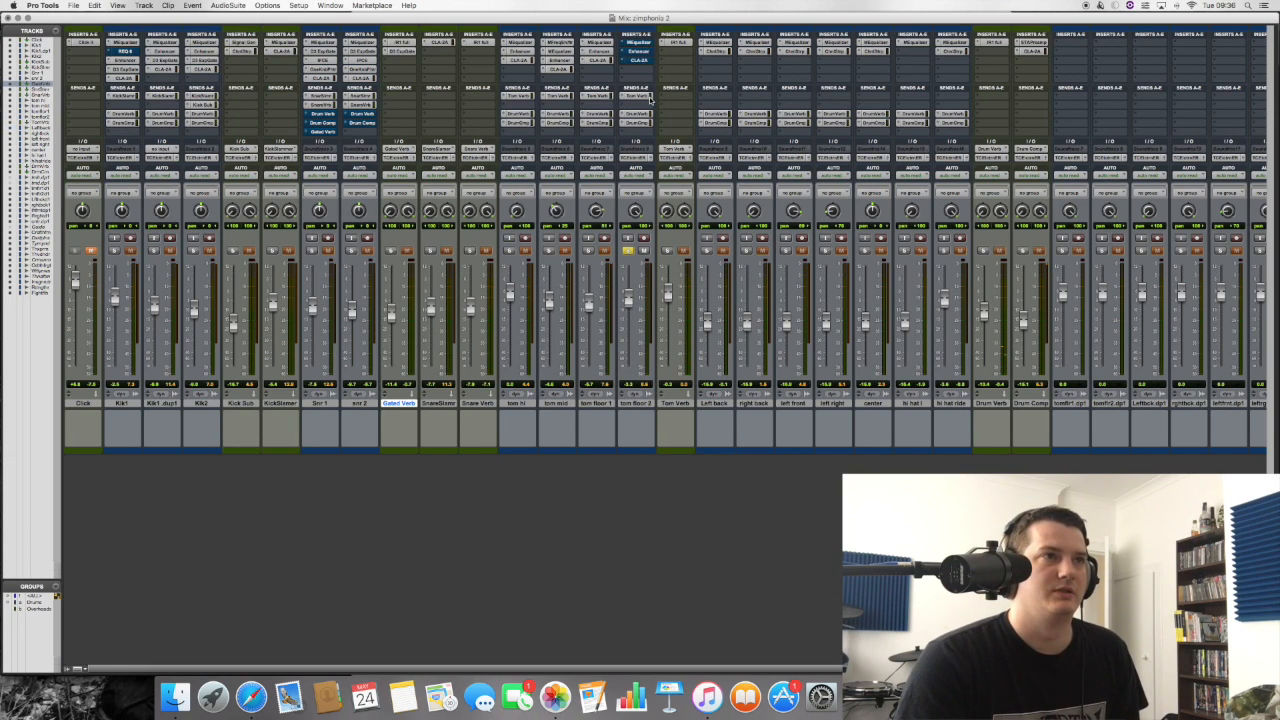
pyautogui.press('super+equal')
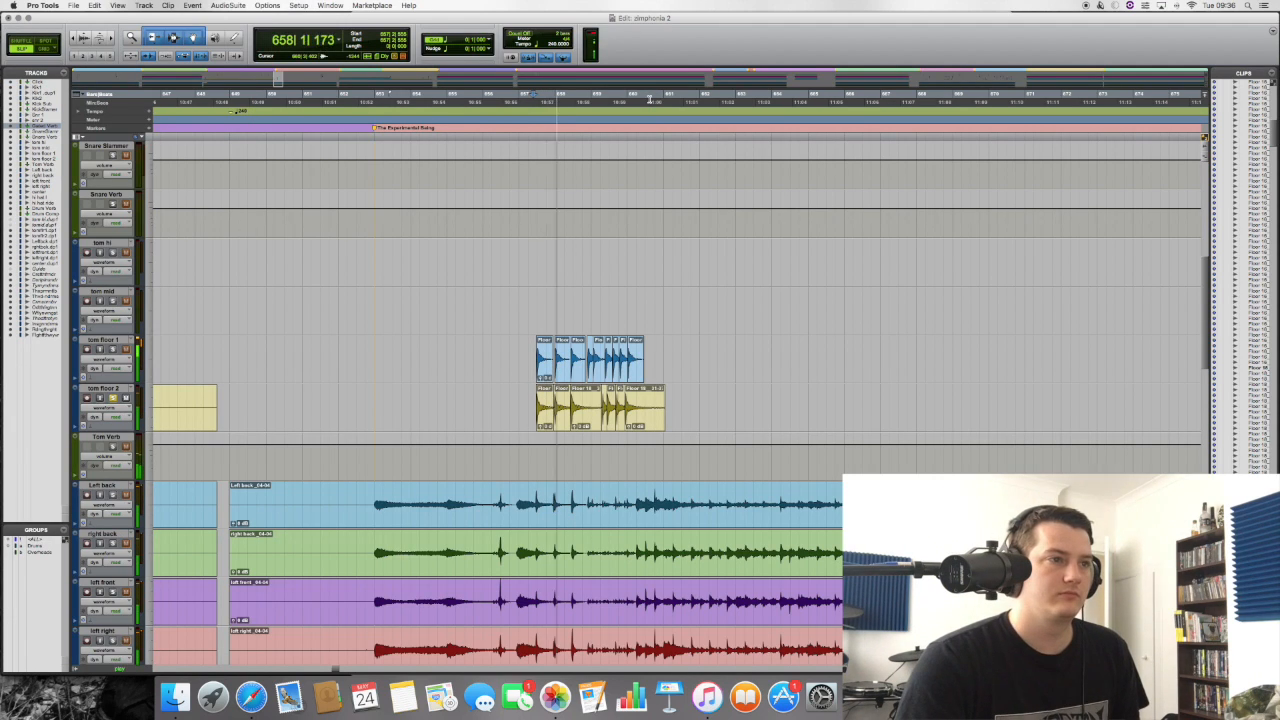
pyautogui.press('space')
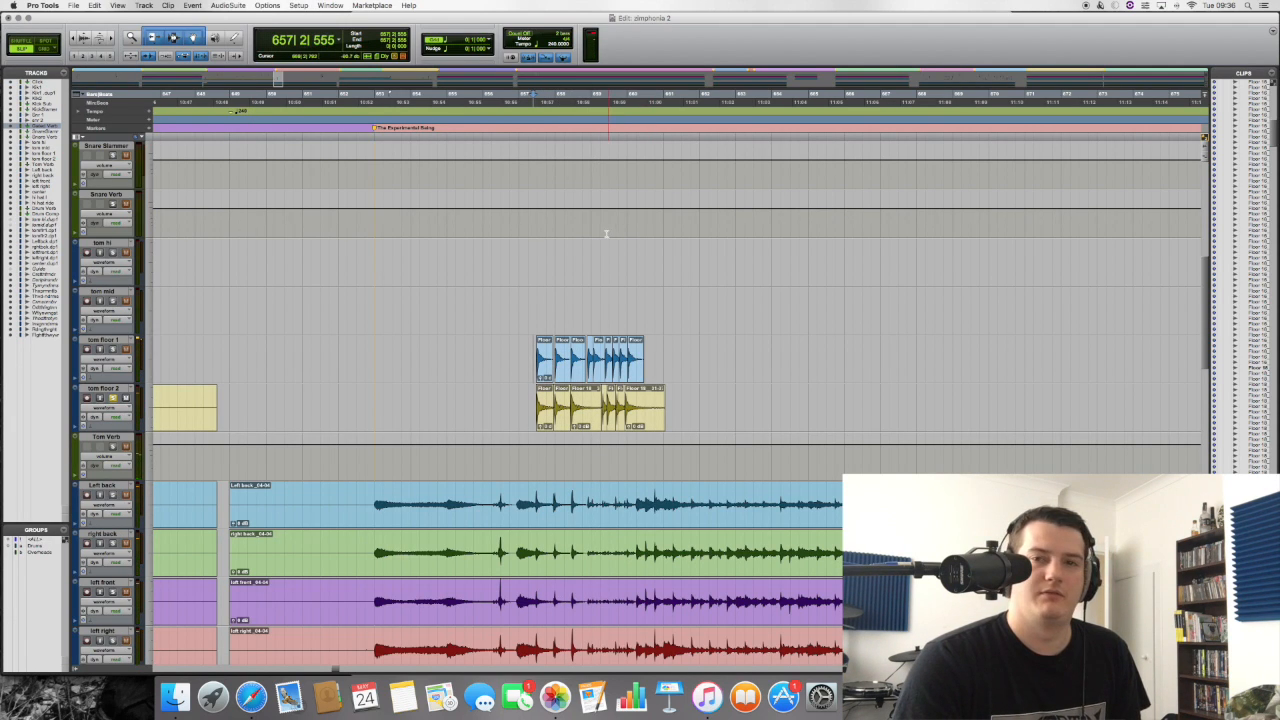
pyautogui.press('super+equal')
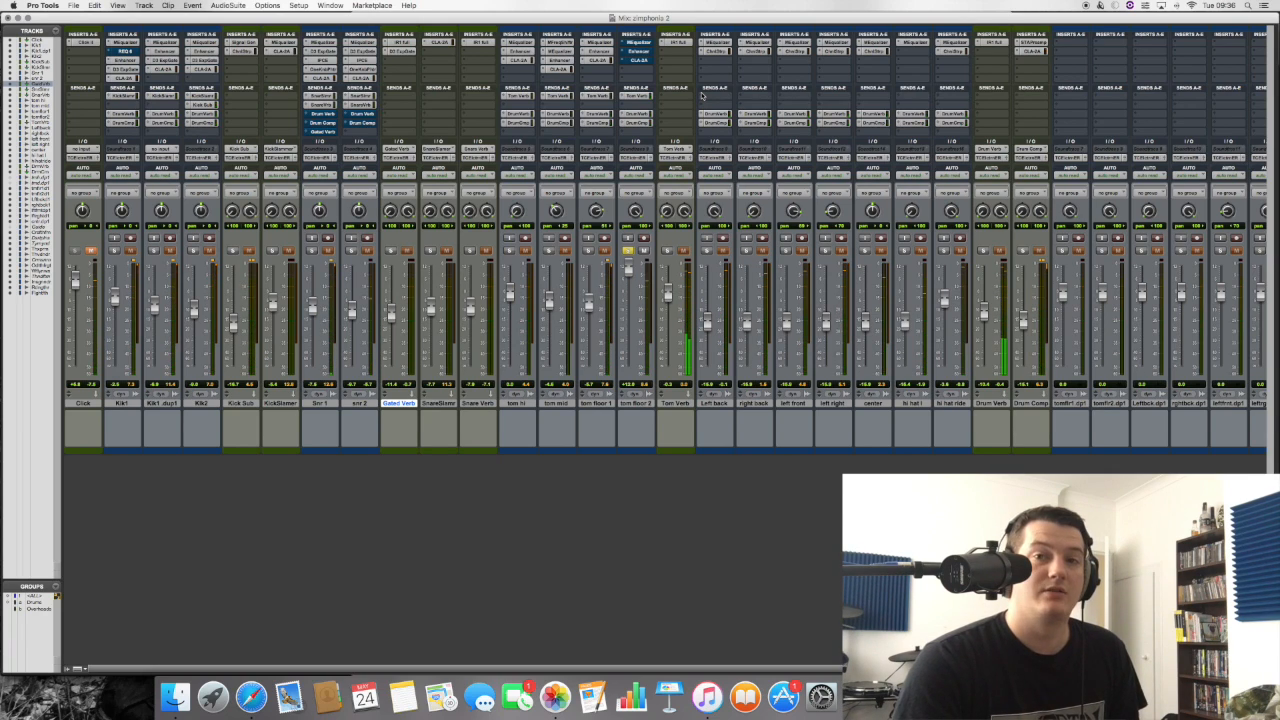
# Re-enable MEqualizer and Enhancer on tom floor 2 in turn, auditioning the hits with each and comparing the Enhancer's effect.
pyautogui.click(645, 44)
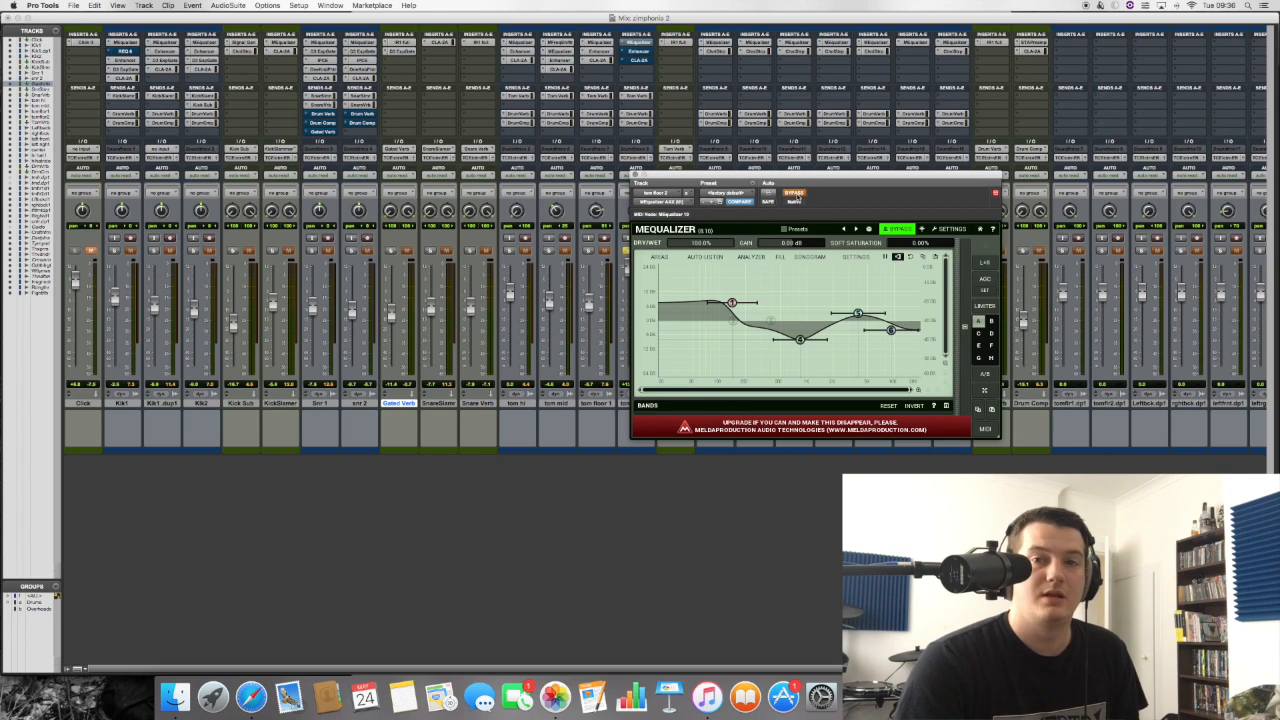
pyautogui.click(801, 196)
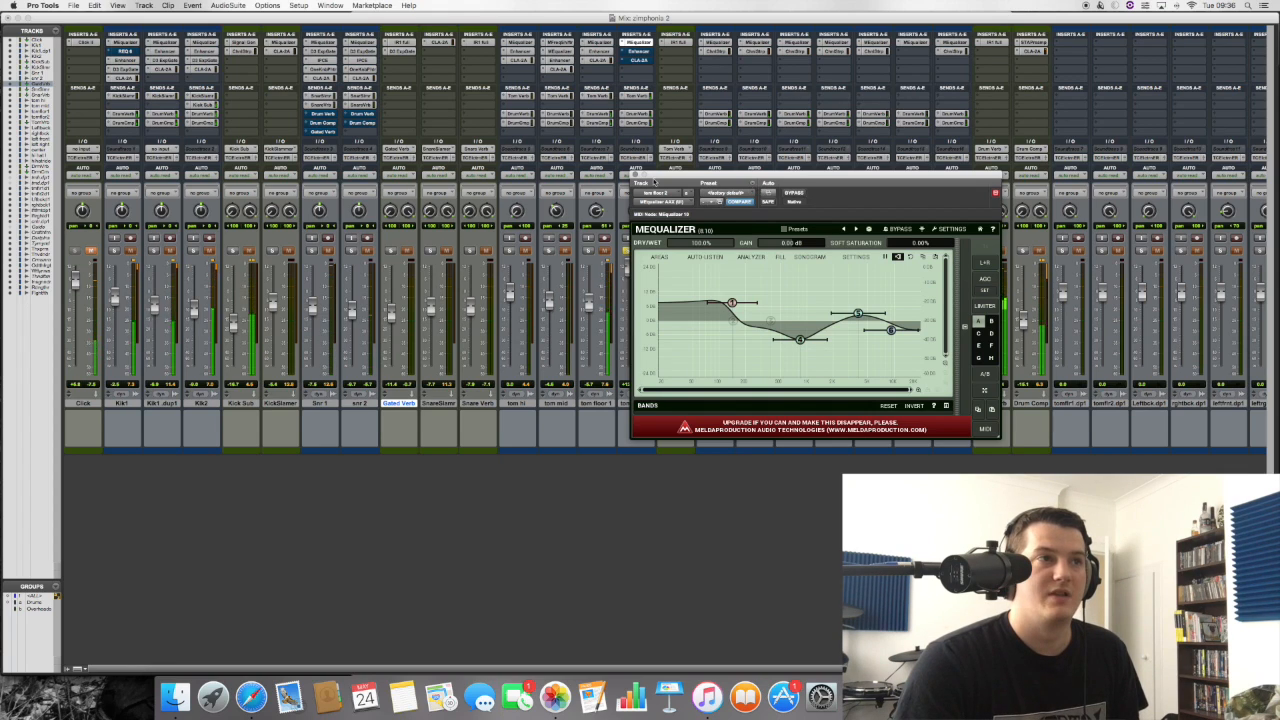
pyautogui.click(637, 182)
pyautogui.click(638, 51)
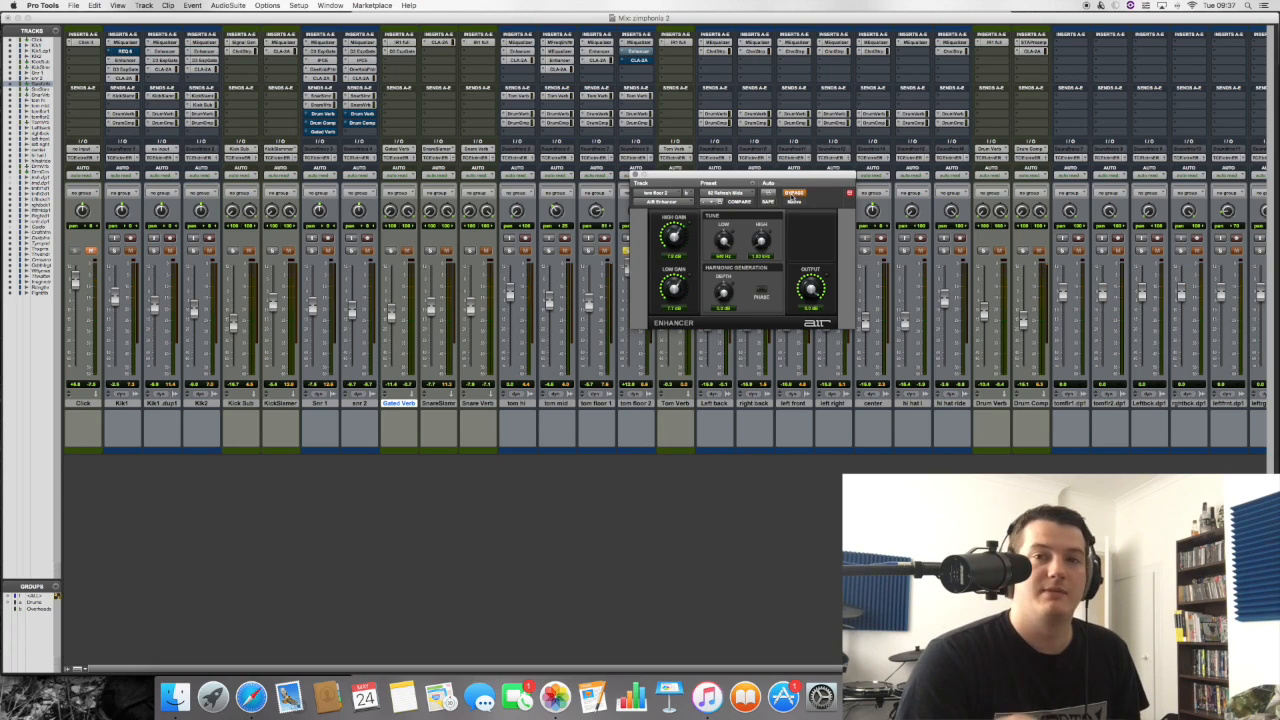
pyautogui.click(793, 193)
pyautogui.click(792, 195)
pyautogui.click(793, 195)
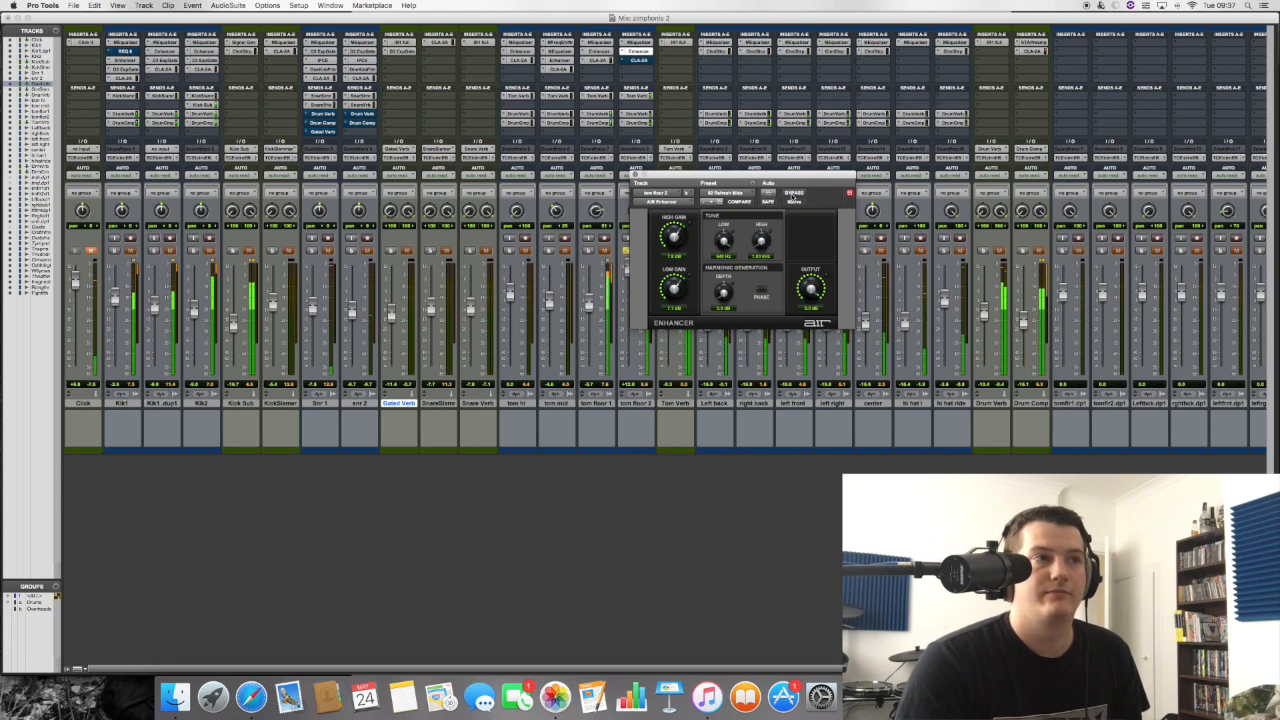
pyautogui.click(634, 176)
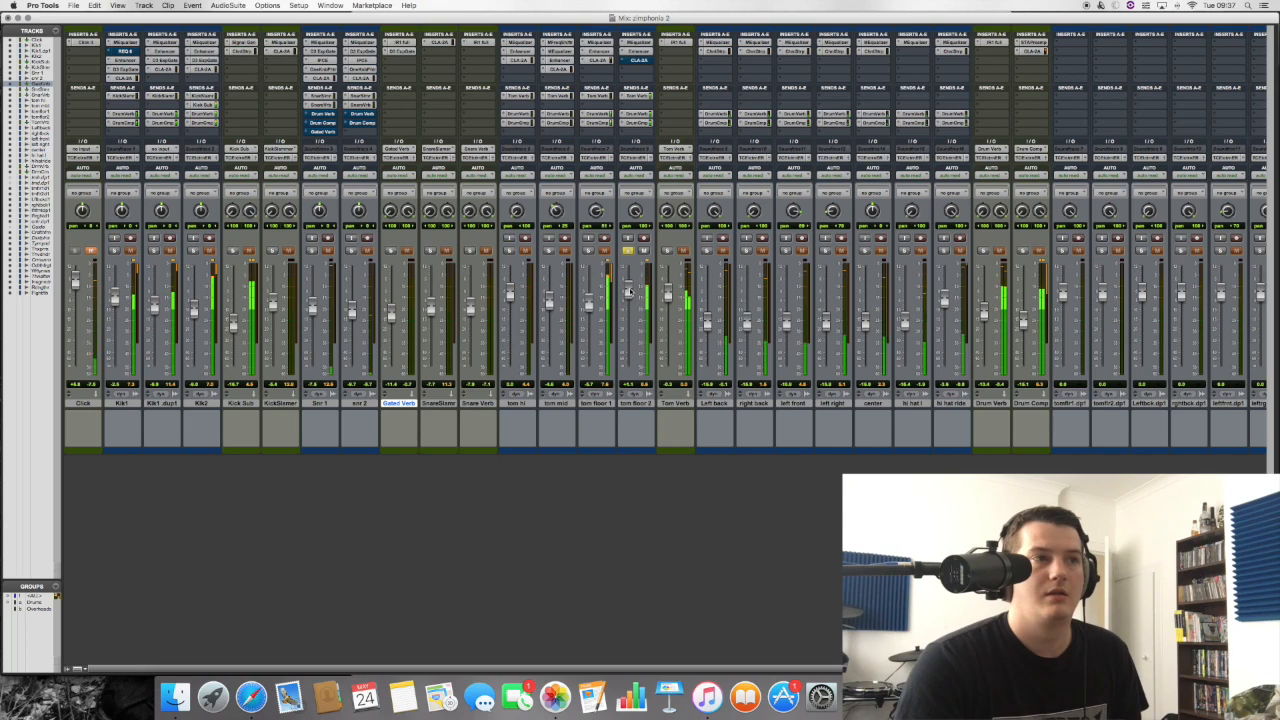
# Re-enable CLA-2A on tom floor 2 and audition the fully processed hits.
pyautogui.click(637, 60)
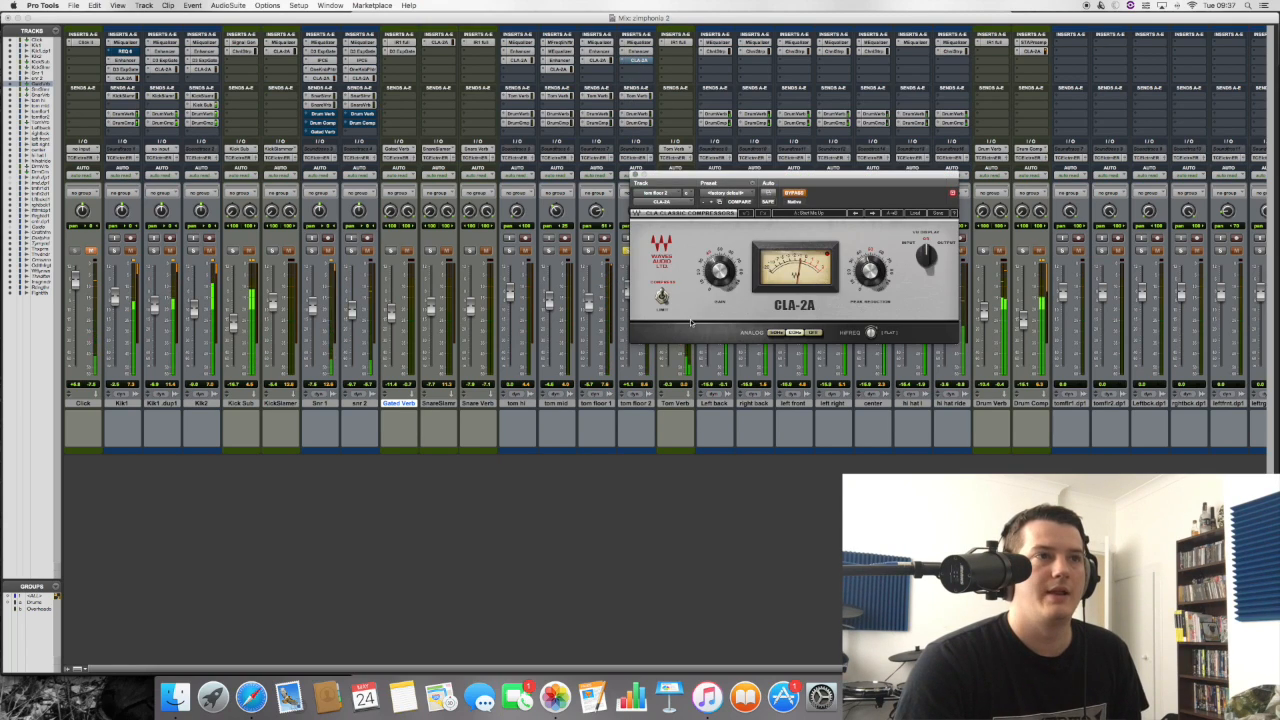
pyautogui.click(800, 194)
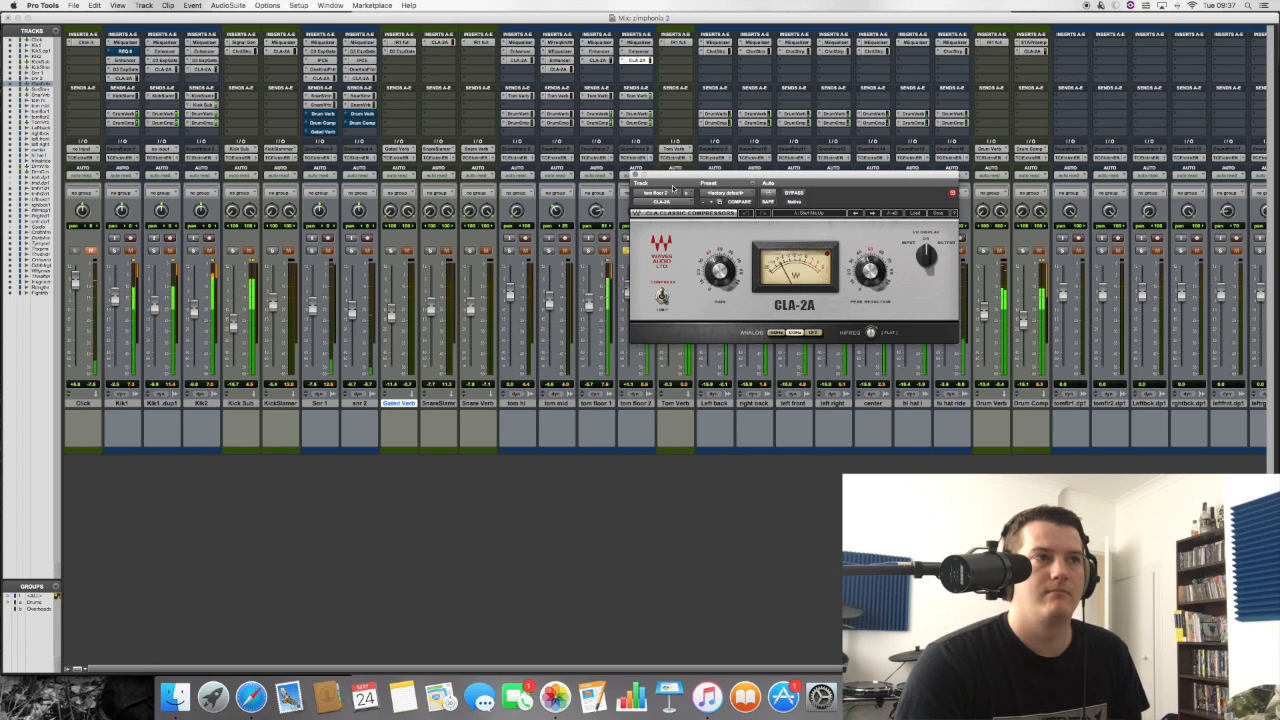
pyautogui.click(635, 178)
# Solo tom floor 1 together with tom floor 2 and audition both floor toms from bar 657.
pyautogui.press('super+equal')
pyautogui.click(533, 370)
pyautogui.press('space')
pyautogui.press('space')
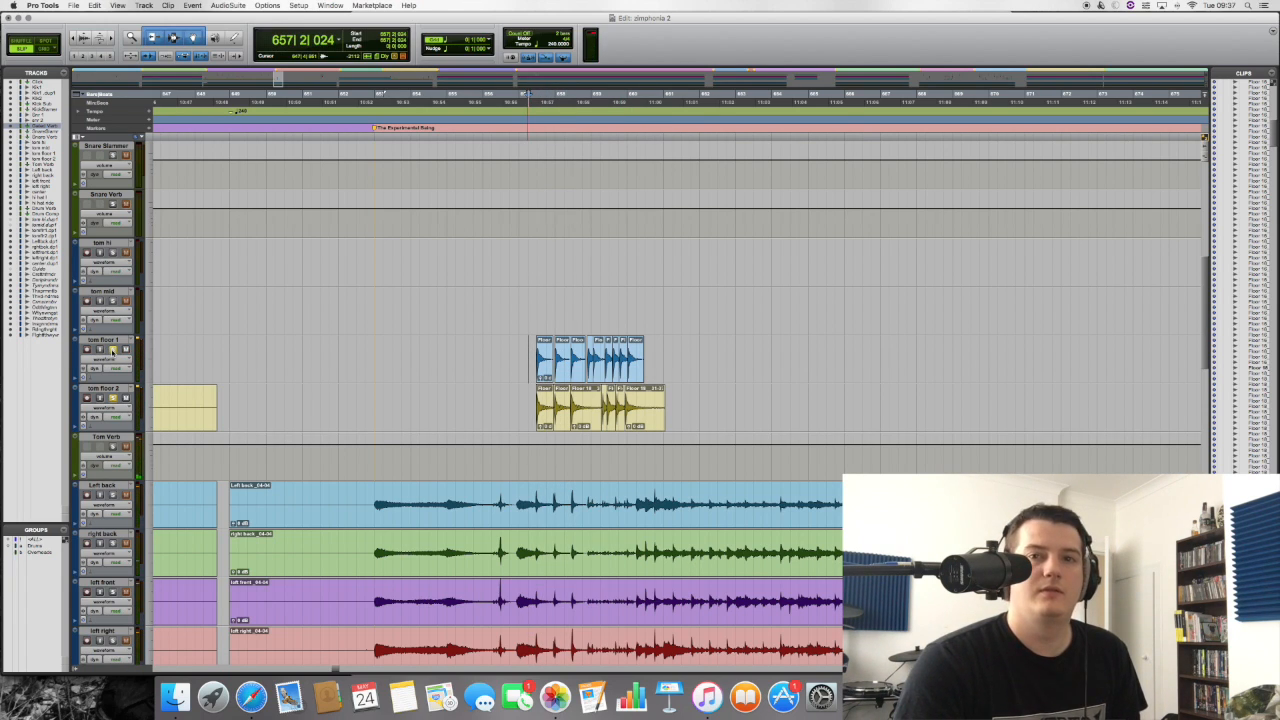
pyautogui.press('space')
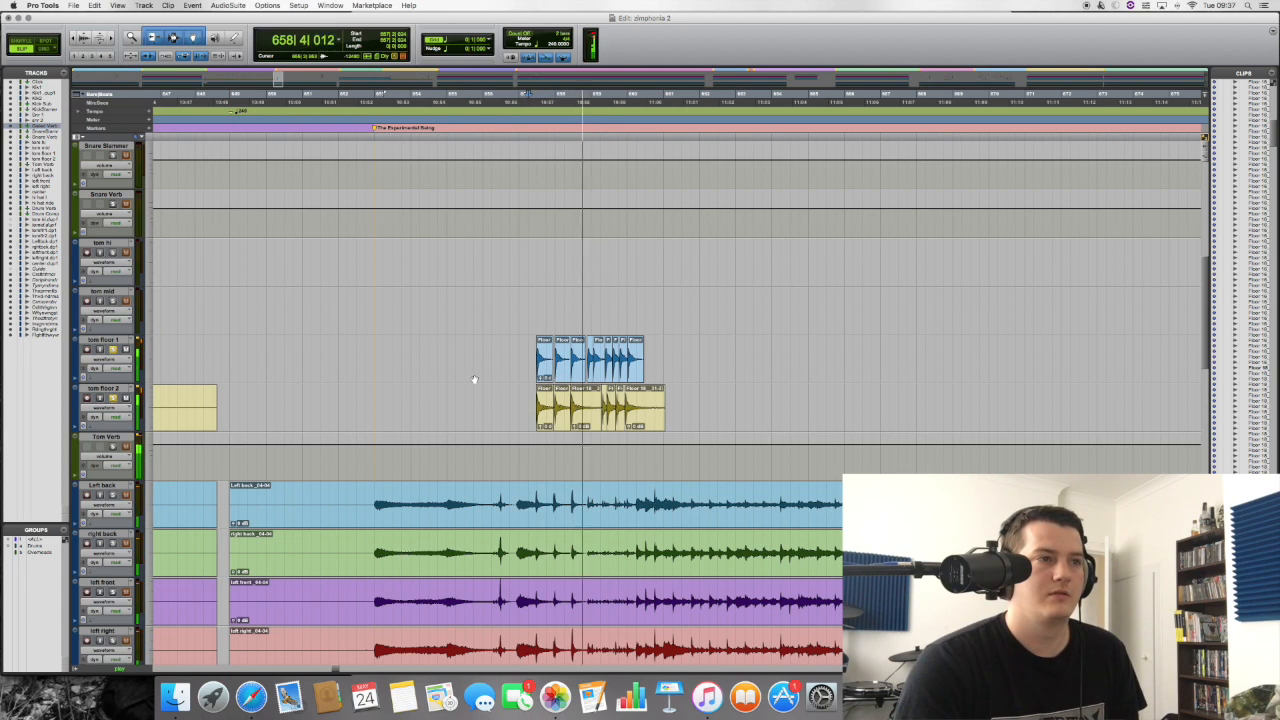
pyautogui.press('space')
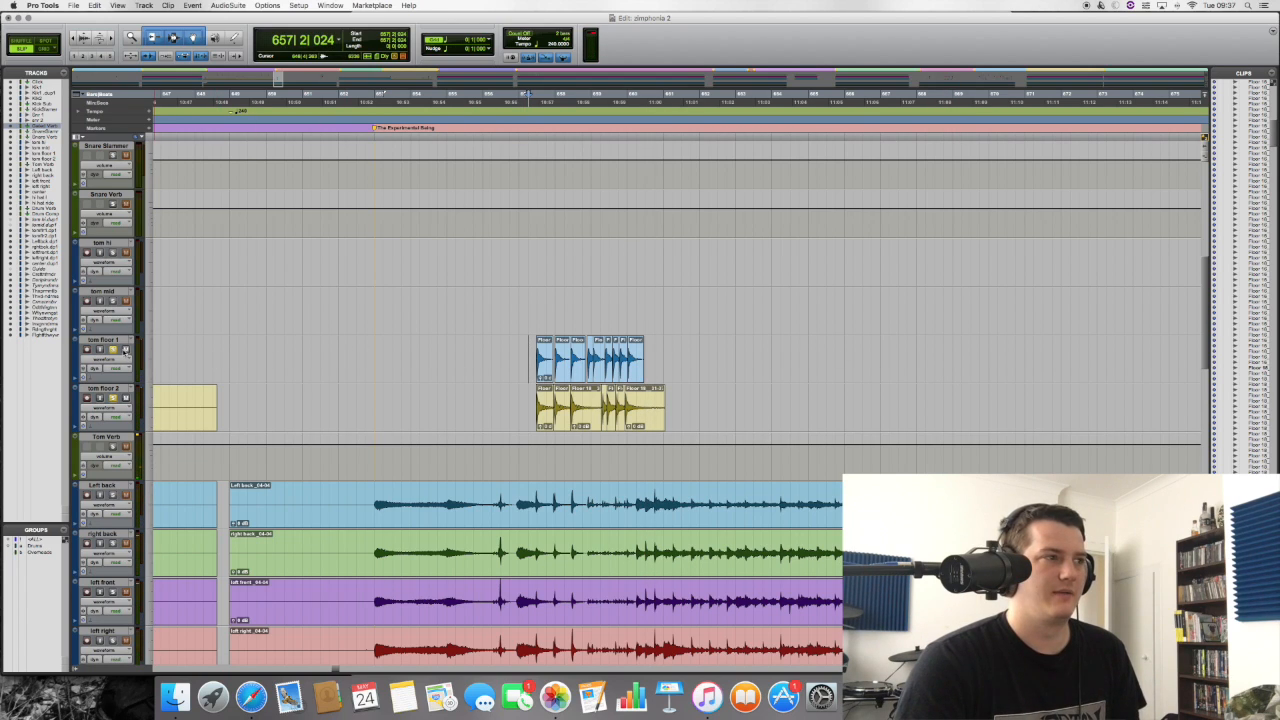
# Clear the floor tom solos, enable the Drums group, solo every track in it, and audition the full kit from bar 657.
pyautogui.click(50, 546)
pyautogui.click(50, 546)
pyautogui.click(48, 546)
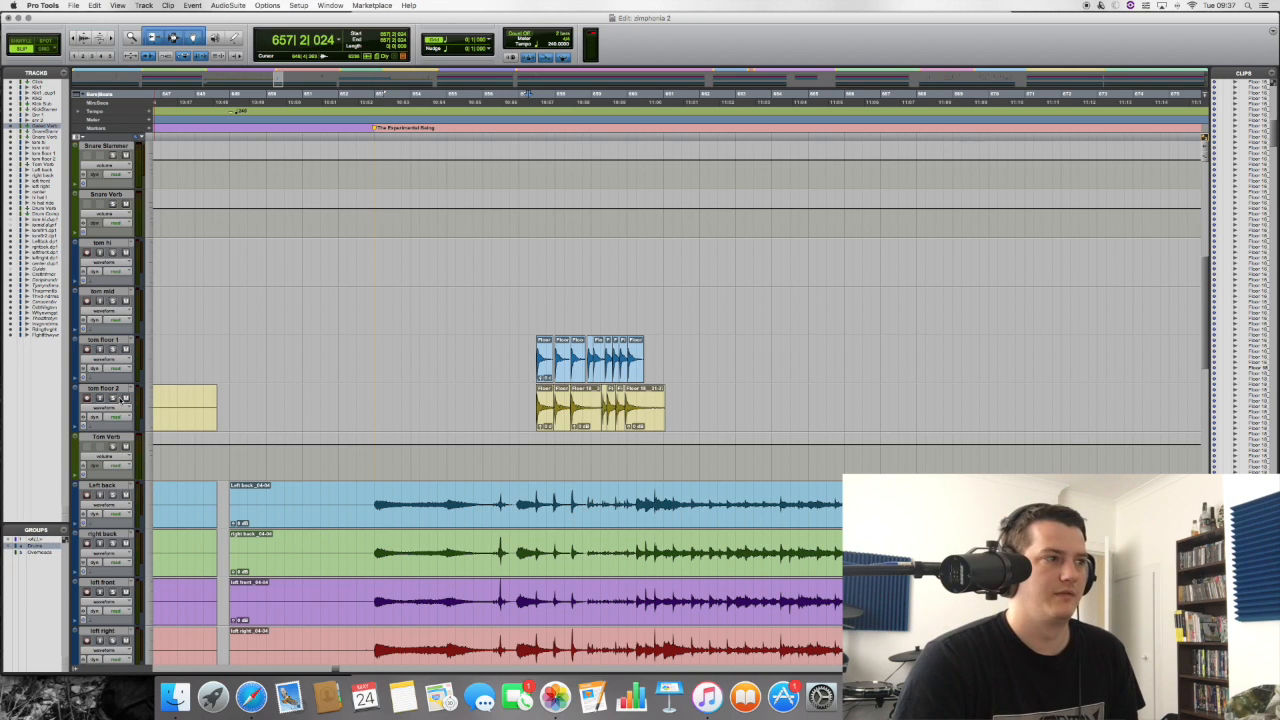
pyautogui.press('space')
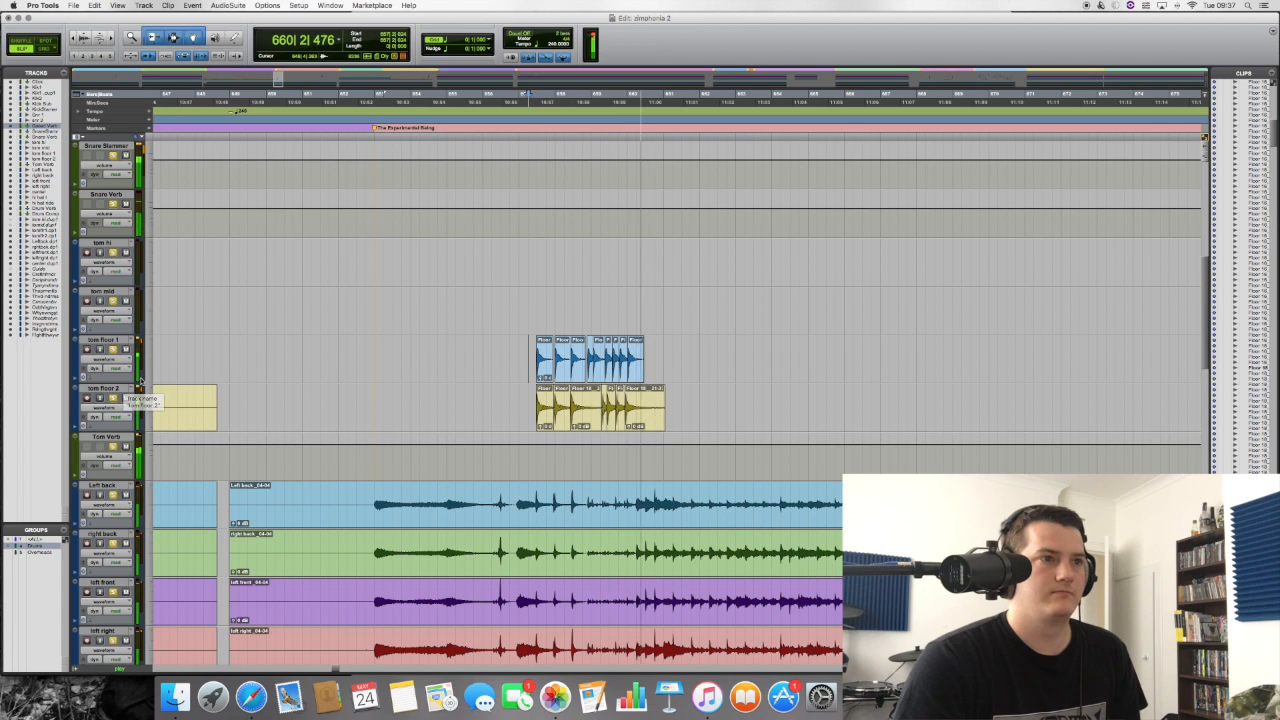
# Try lowering the tom floor 2 fader in the mixer, undo the grouped move, and disable the Drums group.
pyautogui.press('super+equal')
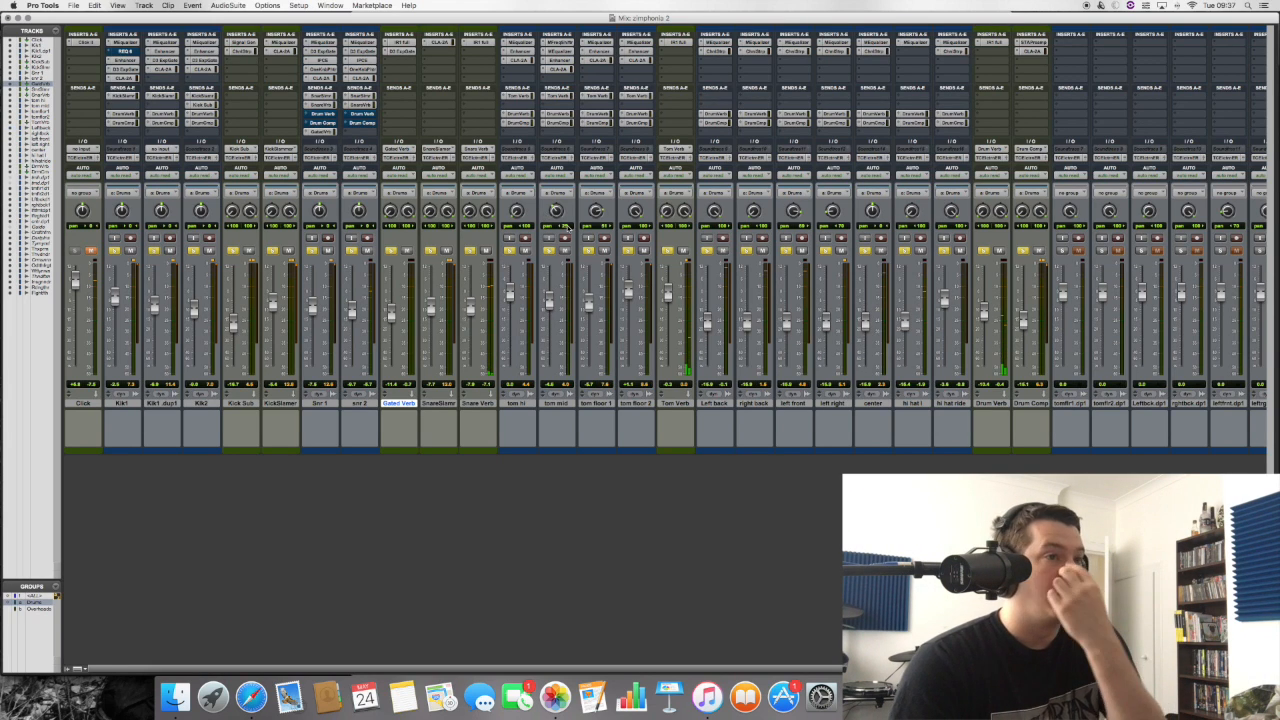
pyautogui.moveTo(627, 286); pyautogui.dragTo(628, 297)
pyautogui.press('super+z')
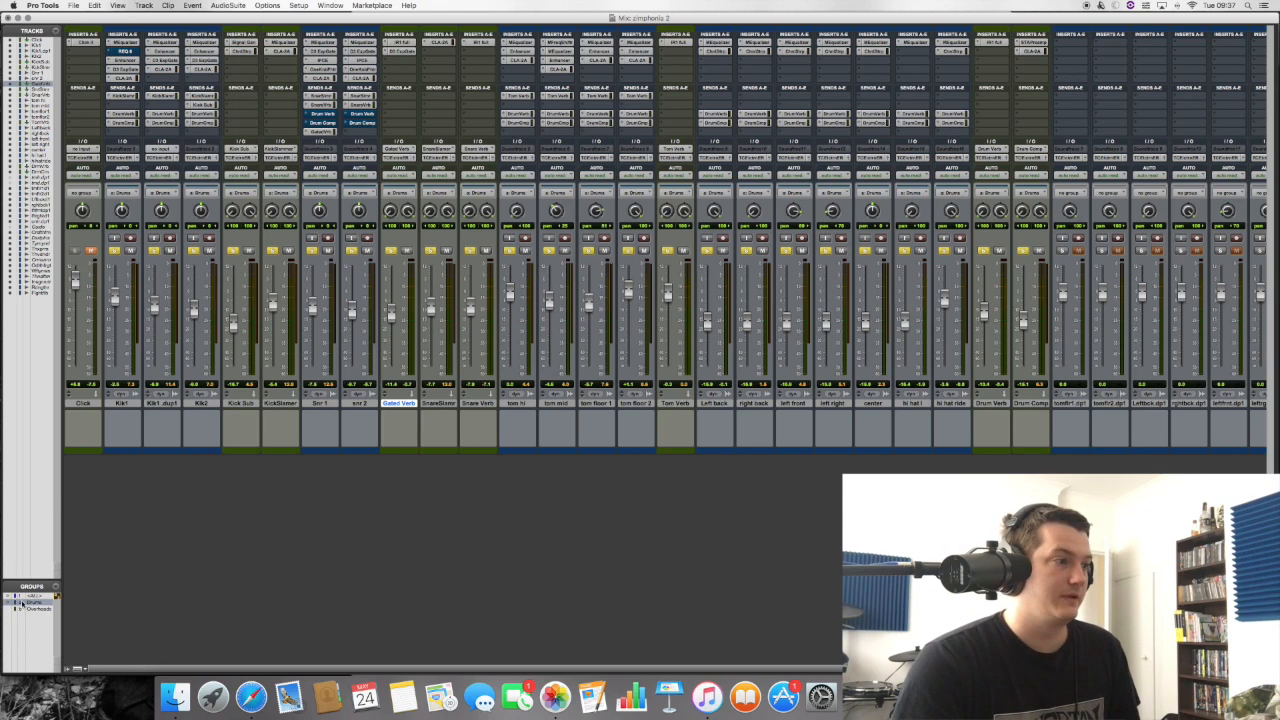
pyautogui.click(45, 604)
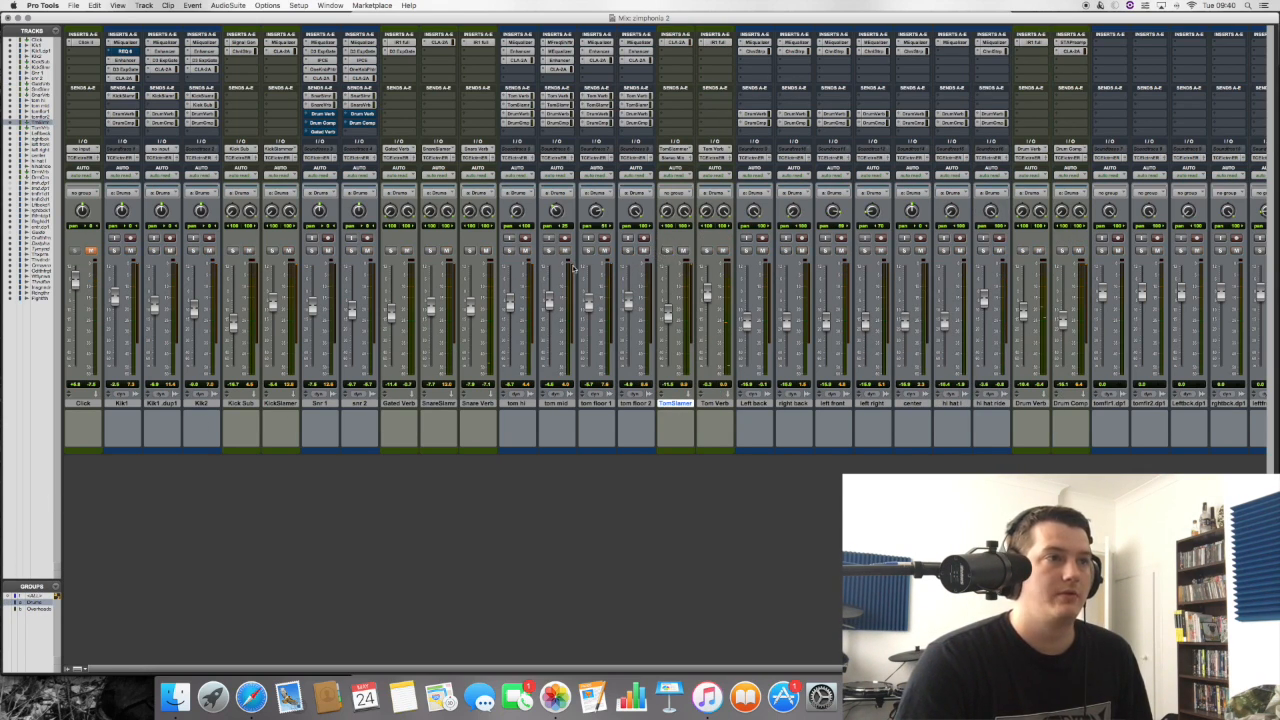
# Disable the Drums group, solo the four tom tracks with Tom Verb, and audition them together.
pyautogui.click(40, 610)
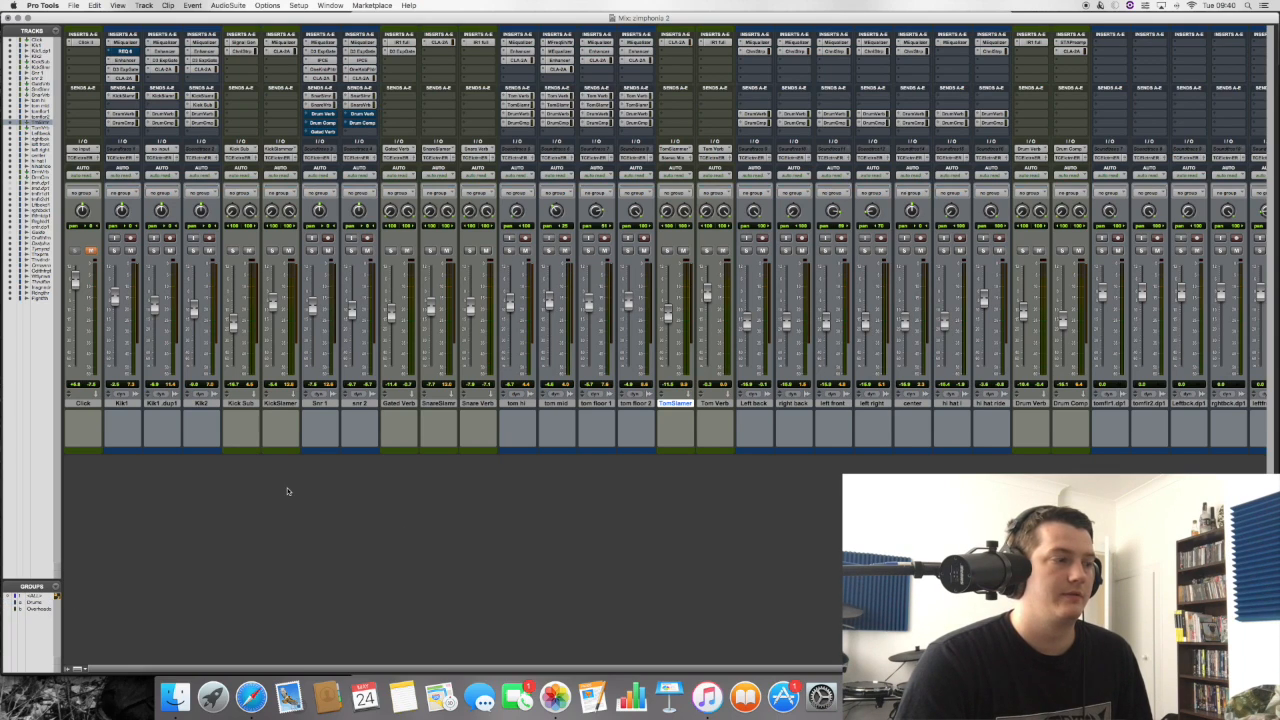
pyautogui.click(509, 250)
pyautogui.click(549, 250)
pyautogui.click(589, 250)
pyautogui.click(628, 250)
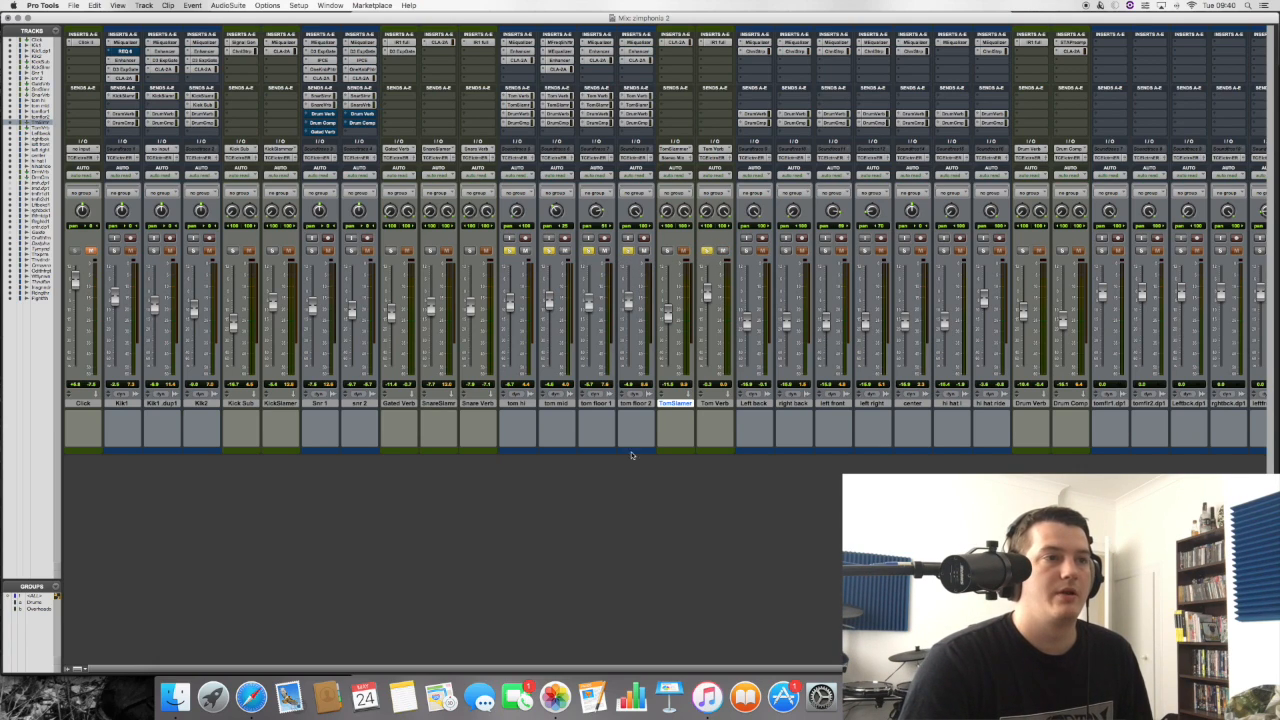
pyautogui.press('space')
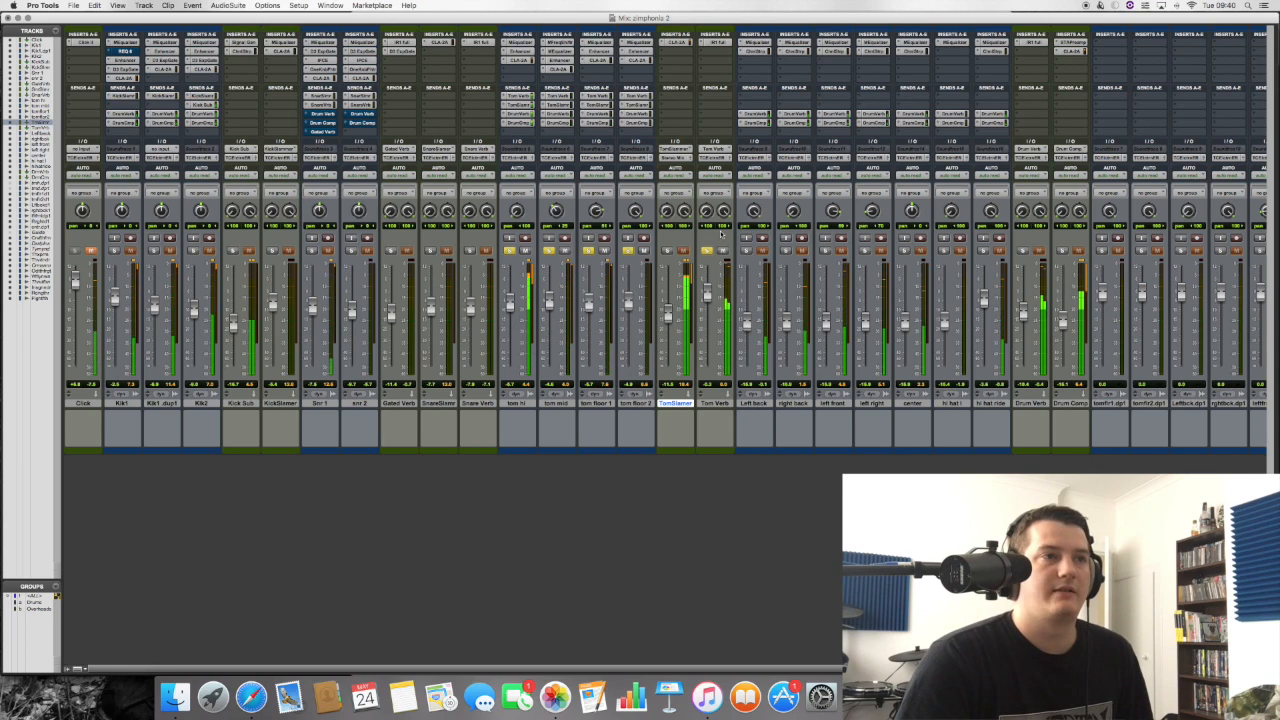
# Examine the reverb plug-in's settings on the Tom Verb track while the soloed toms play, and close its window.
pyautogui.click(712, 43)
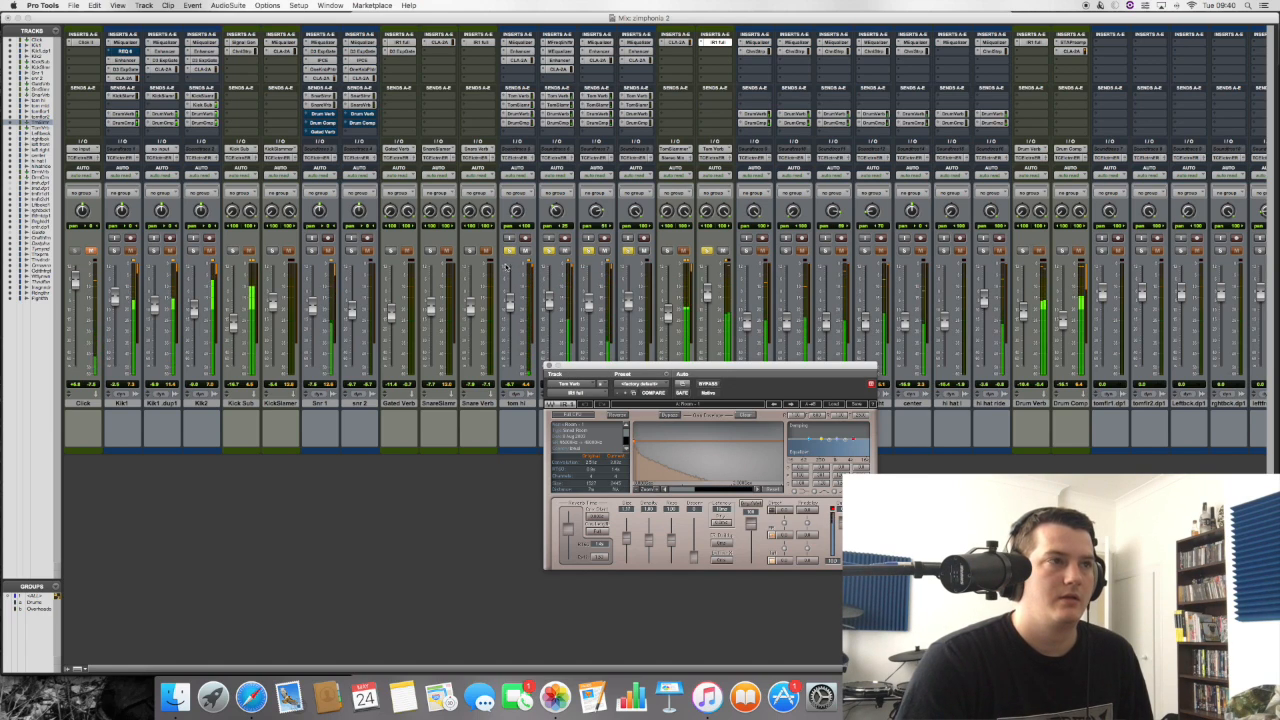
pyautogui.click(547, 365)
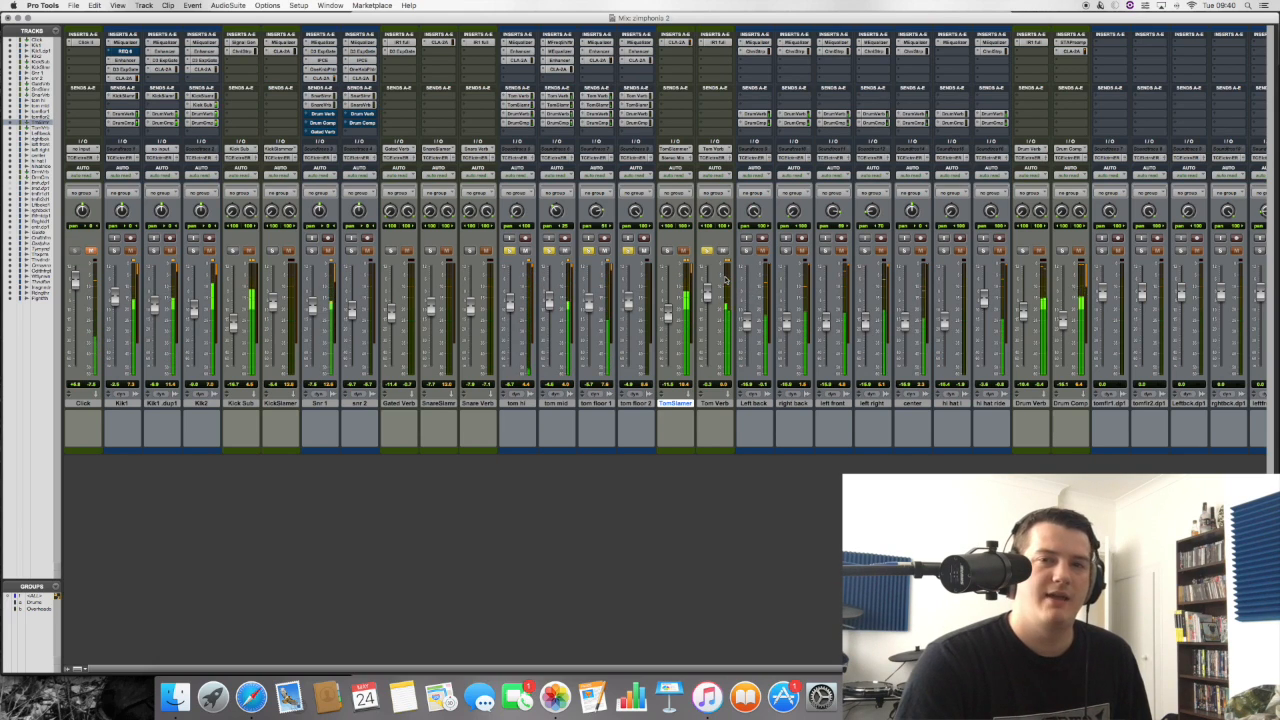
pyautogui.click(714, 42)
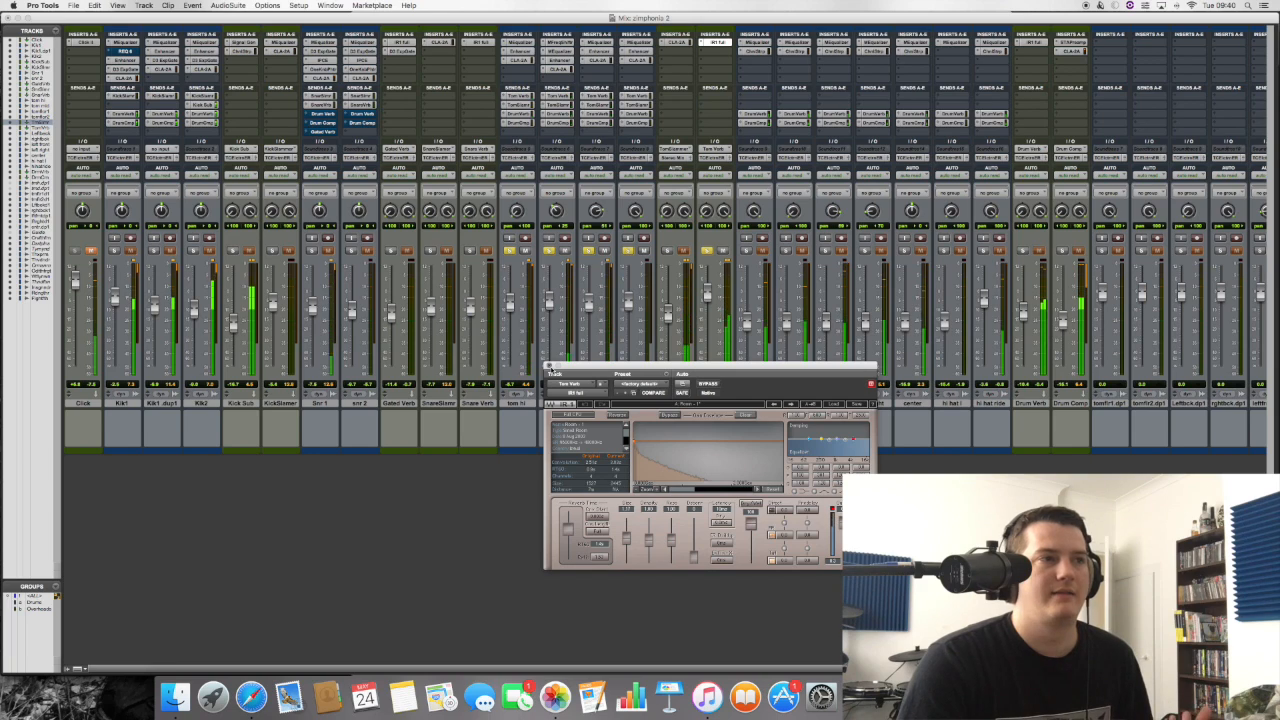
pyautogui.click(549, 366)
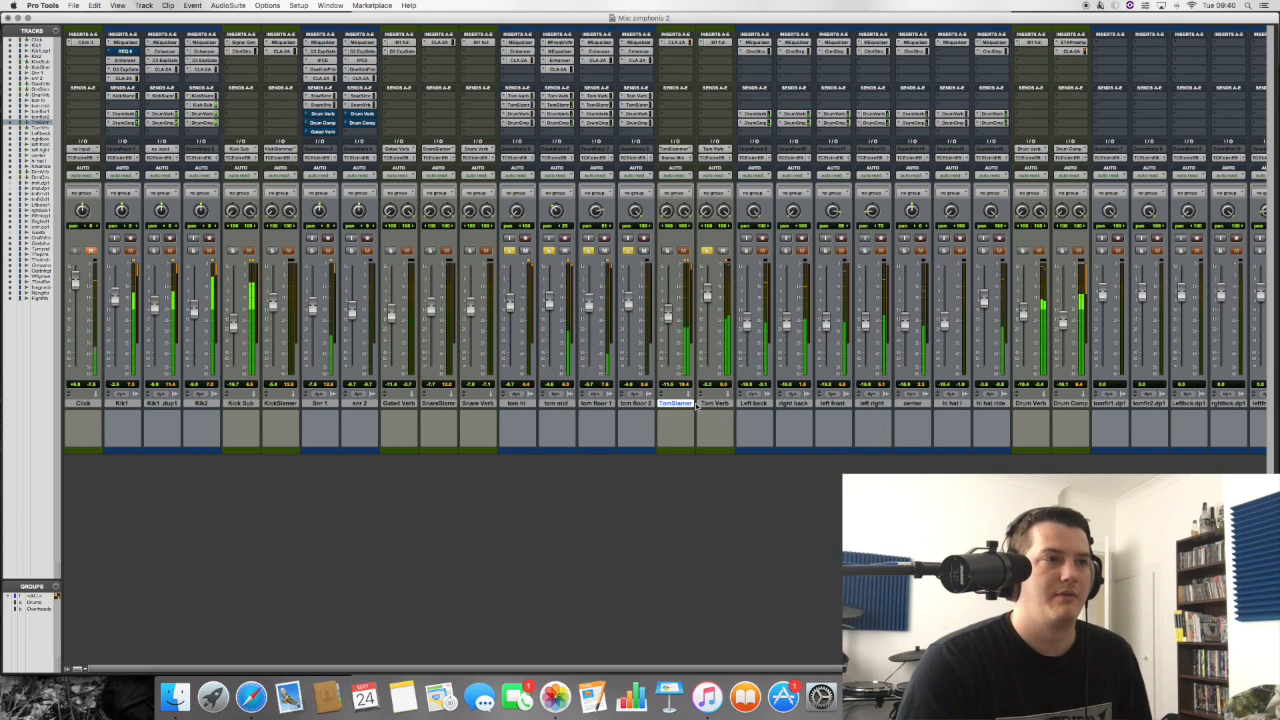
# Replace the individual tom solos with the whole Drums group plus Tom Slammer in solo, and audition the full kit.
pyautogui.click(669, 251)
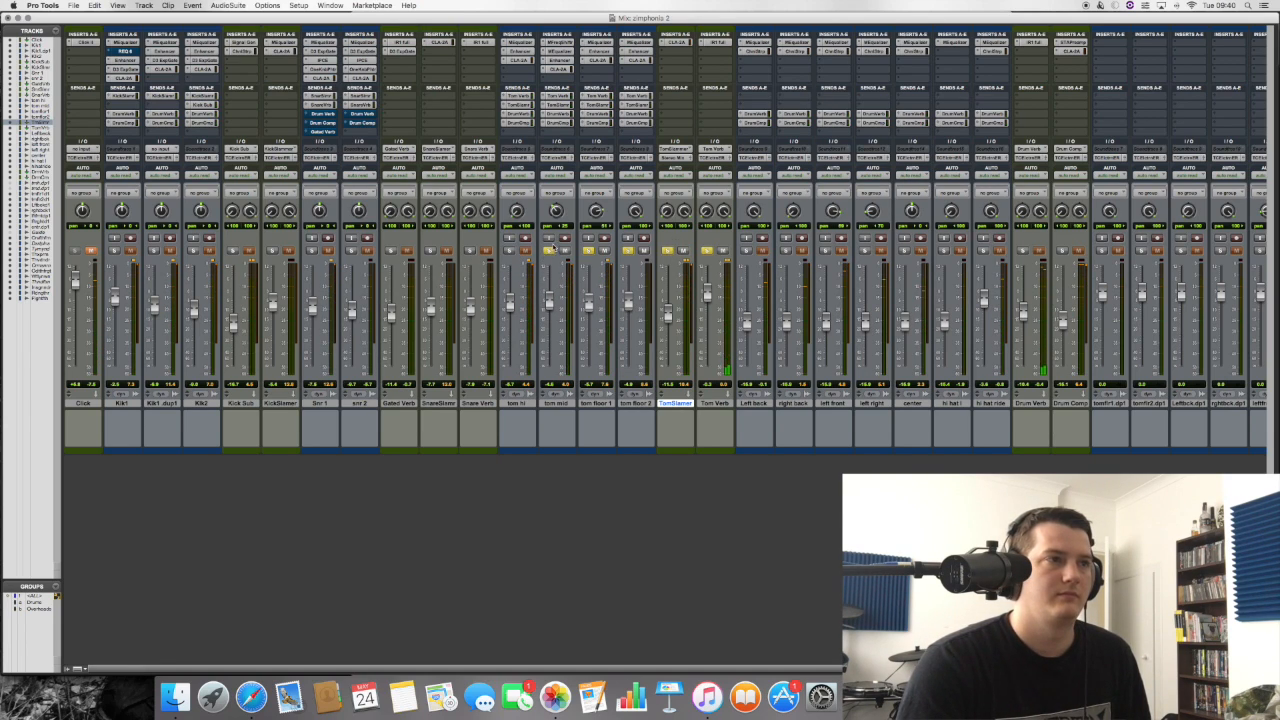
pyautogui.click(707, 251)
pyautogui.click(37, 602)
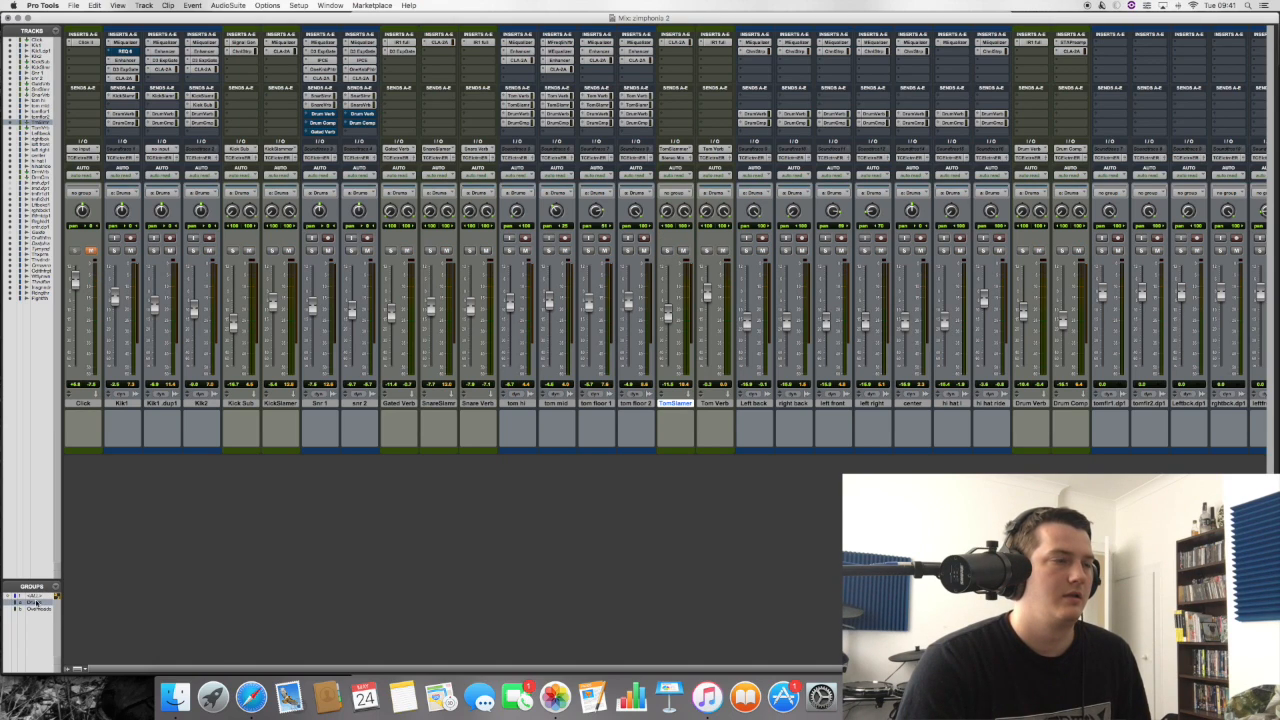
pyautogui.click(312, 251)
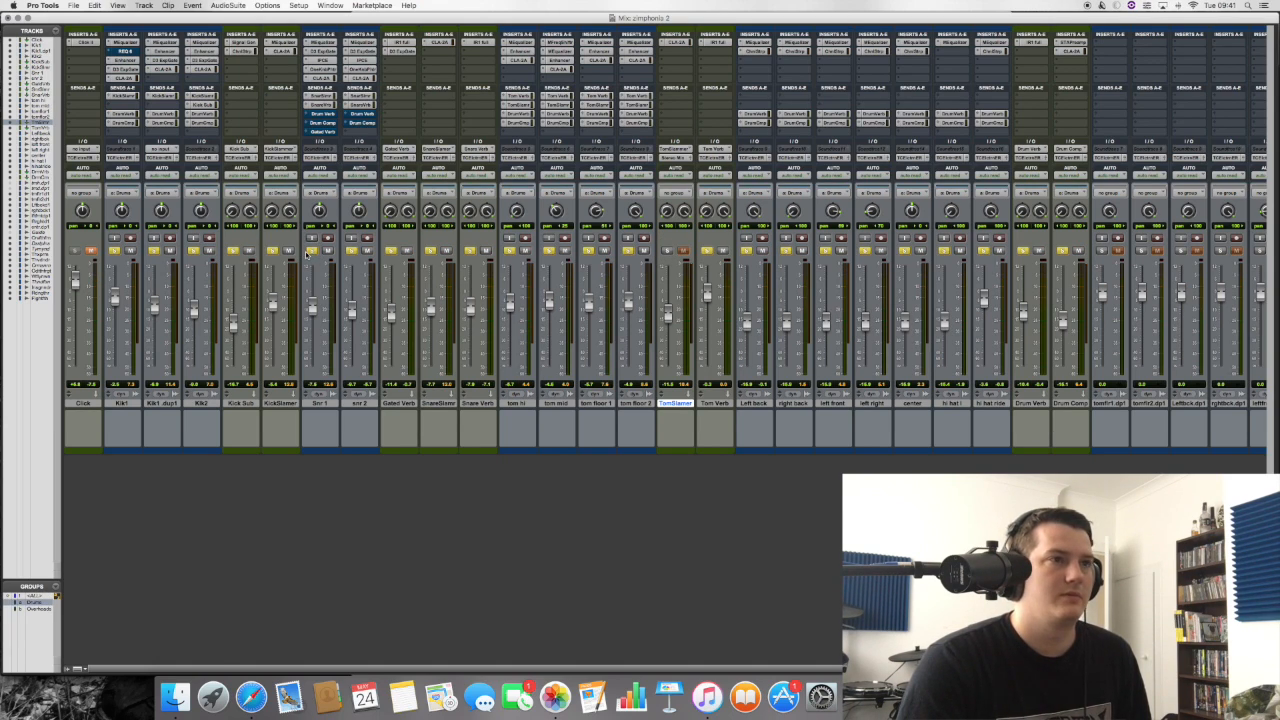
pyautogui.click(668, 251)
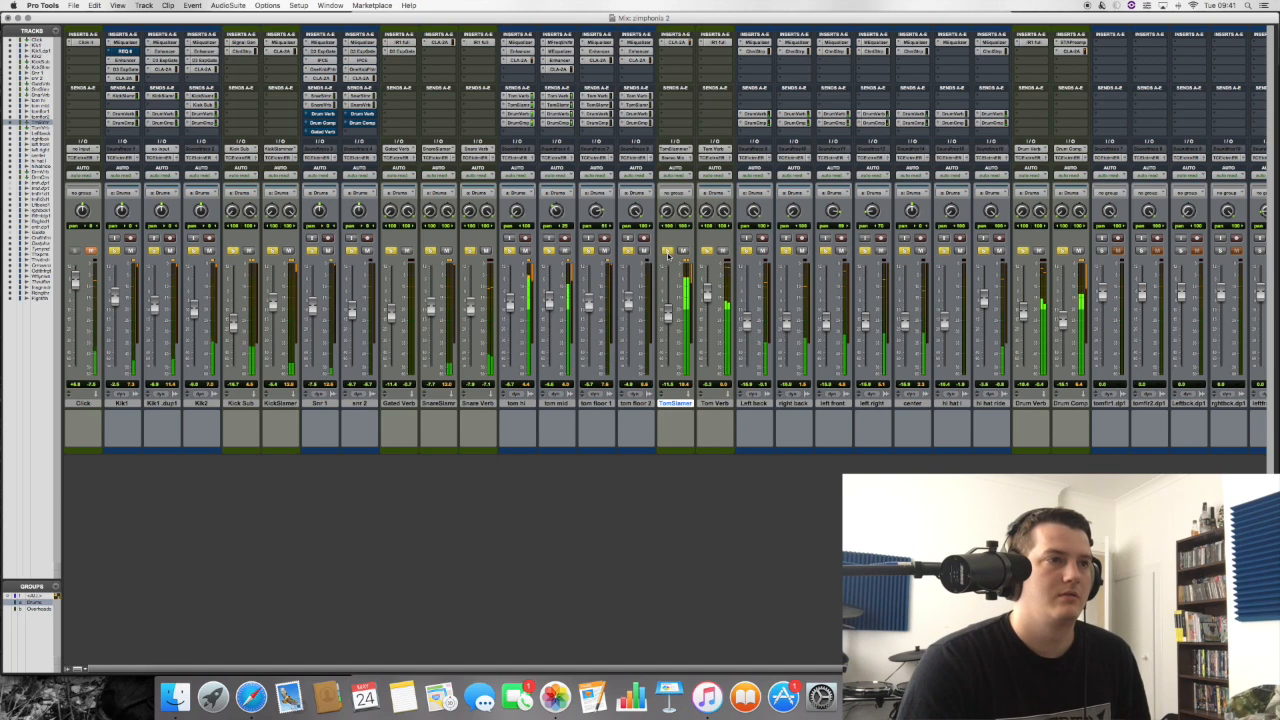
# Select the tom fill passage from bar 62 to bar 68 and lower the tom floor 1 and tom floor 2 faders during playback.
pyautogui.press('super+equal')
pyautogui.moveTo(636, 257); pyautogui.dragTo(871, 266)
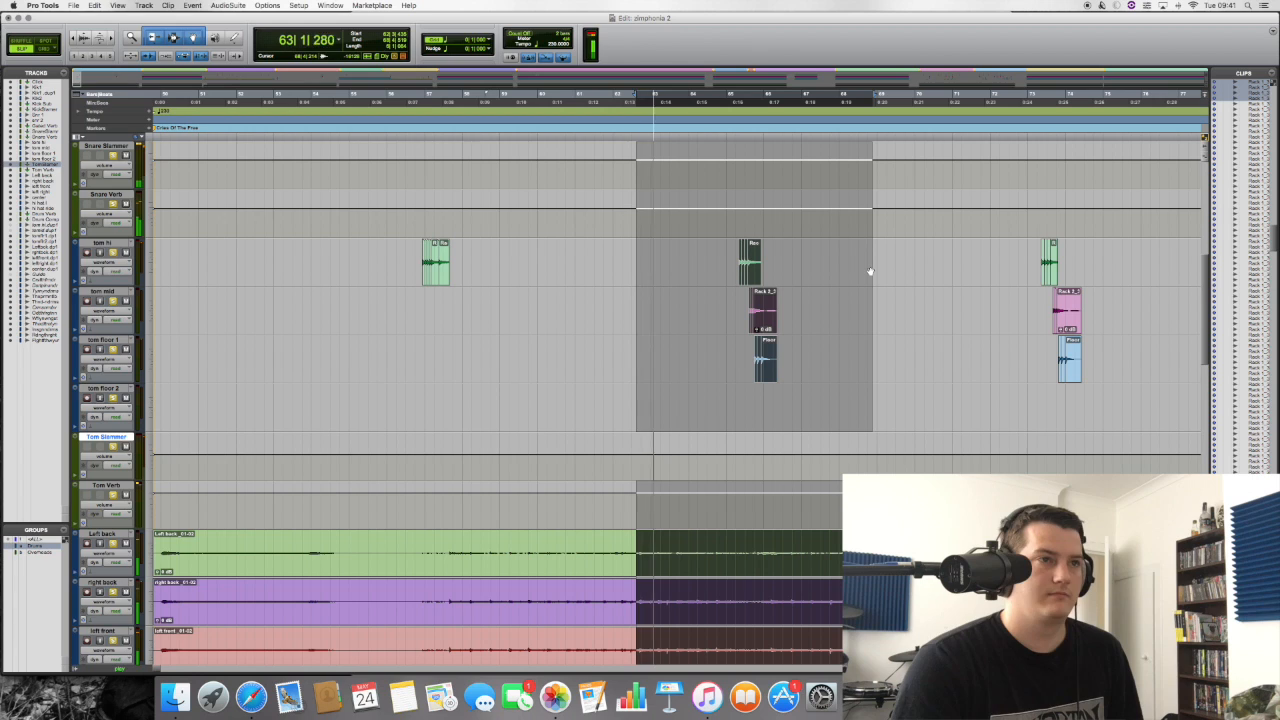
pyautogui.press('super+equal')
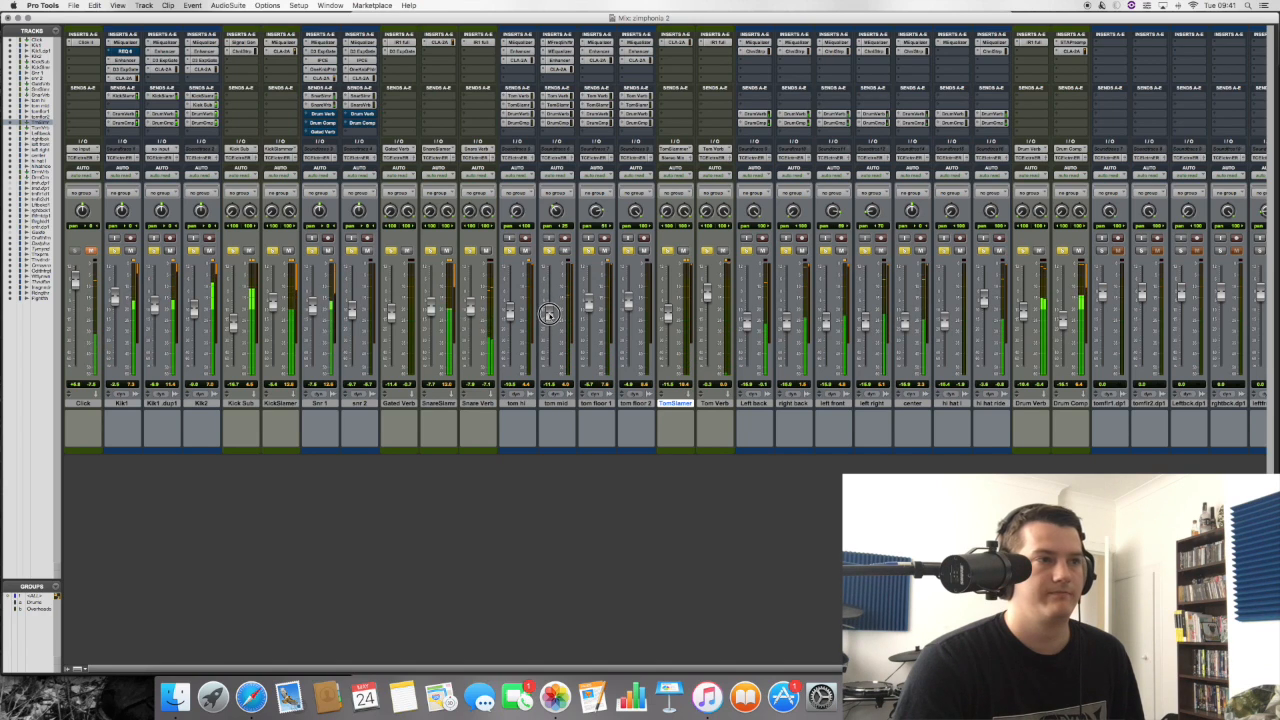
pyautogui.moveTo(588, 305); pyautogui.dragTo(590, 316)
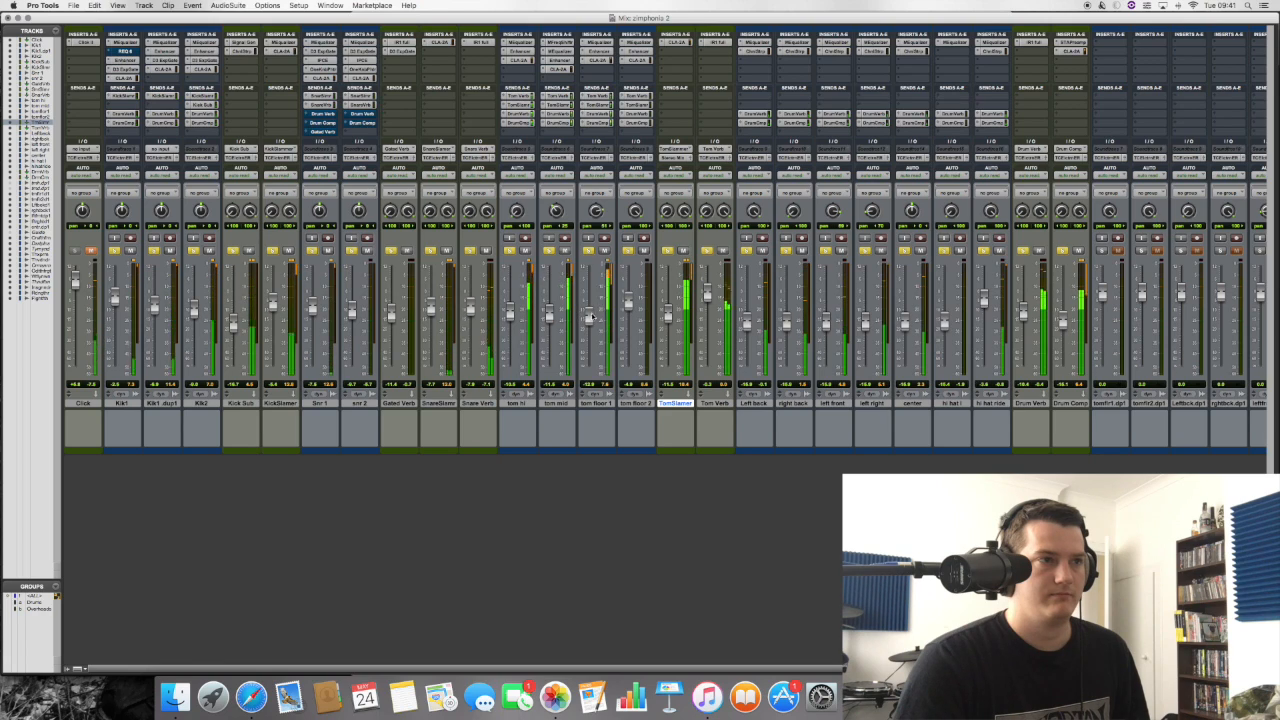
pyautogui.moveTo(628, 306); pyautogui.dragTo(628, 315)
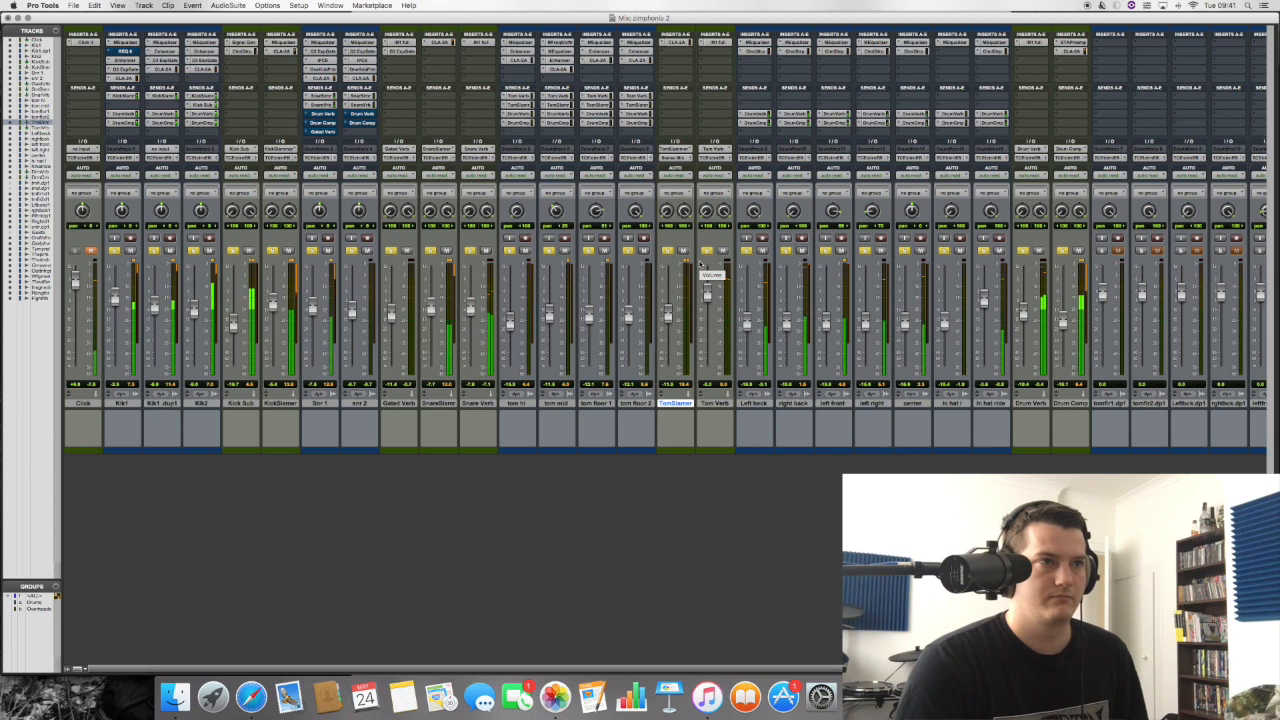
pyautogui.press('super+equal')
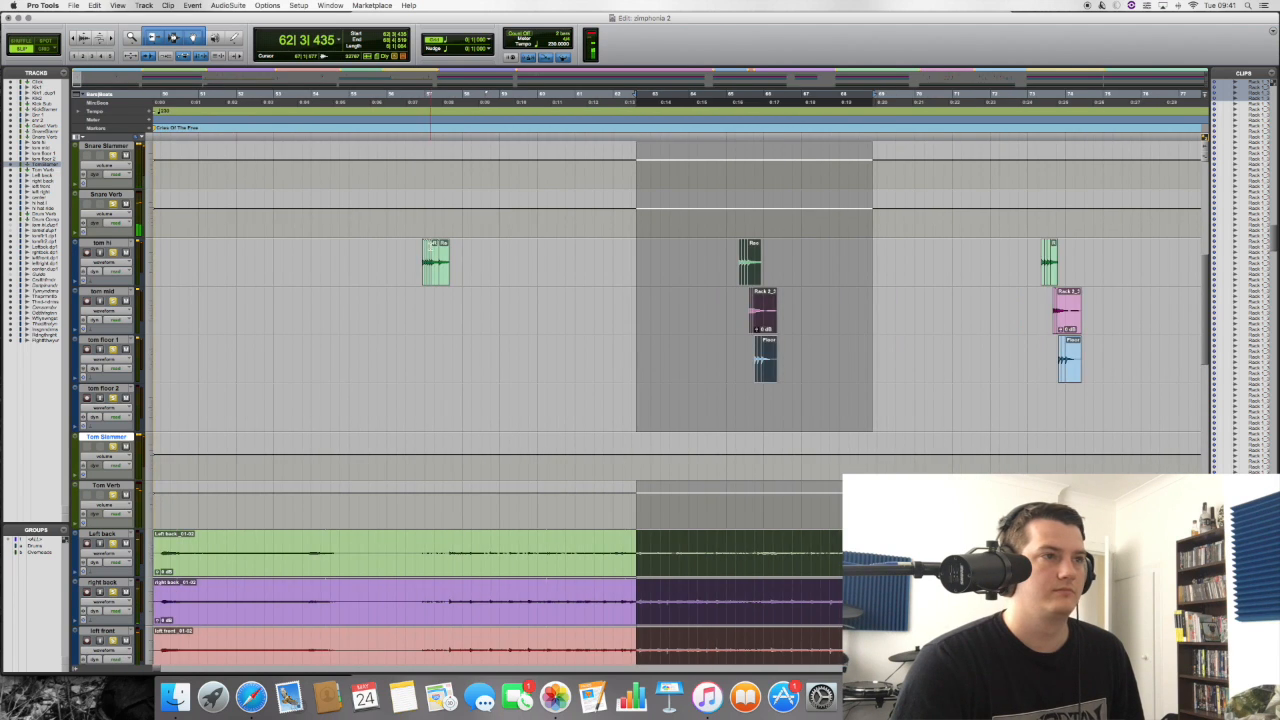
# Insert the stereo multichannel CLA-2A compressor in the first insert slot of the Tom Slammer track.
pyautogui.press('super+equal')
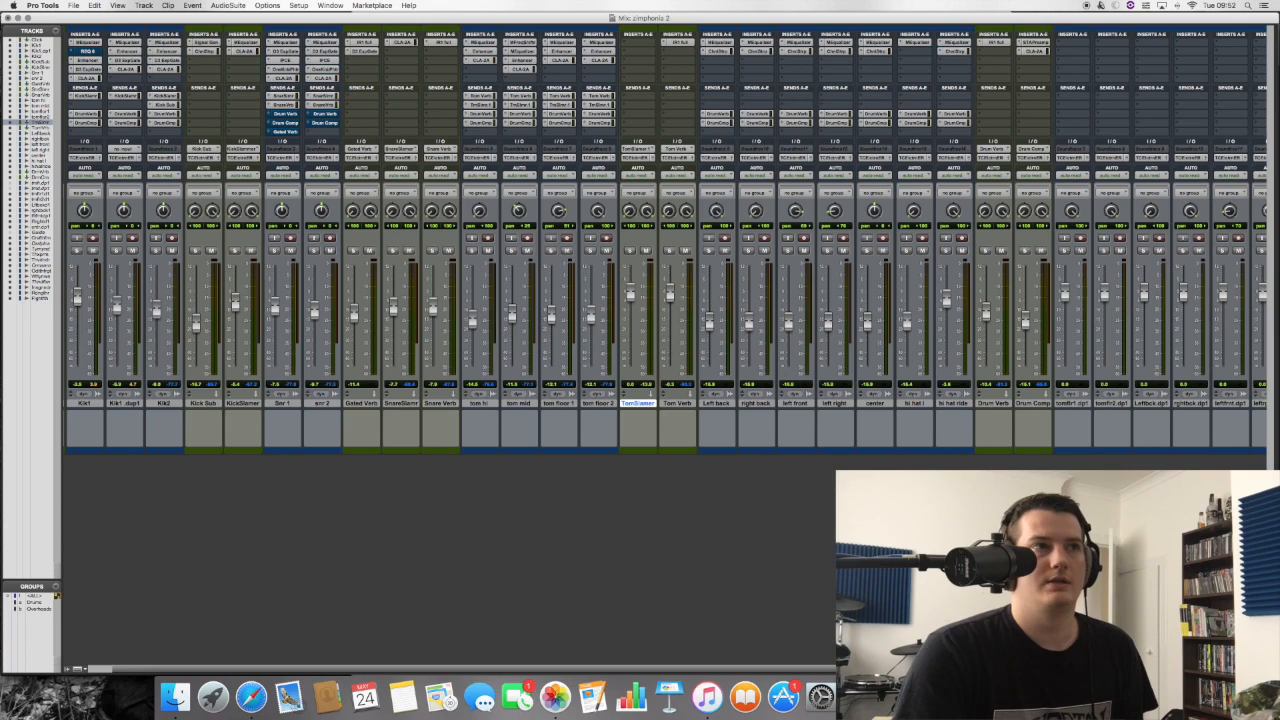
pyautogui.click(636, 36)
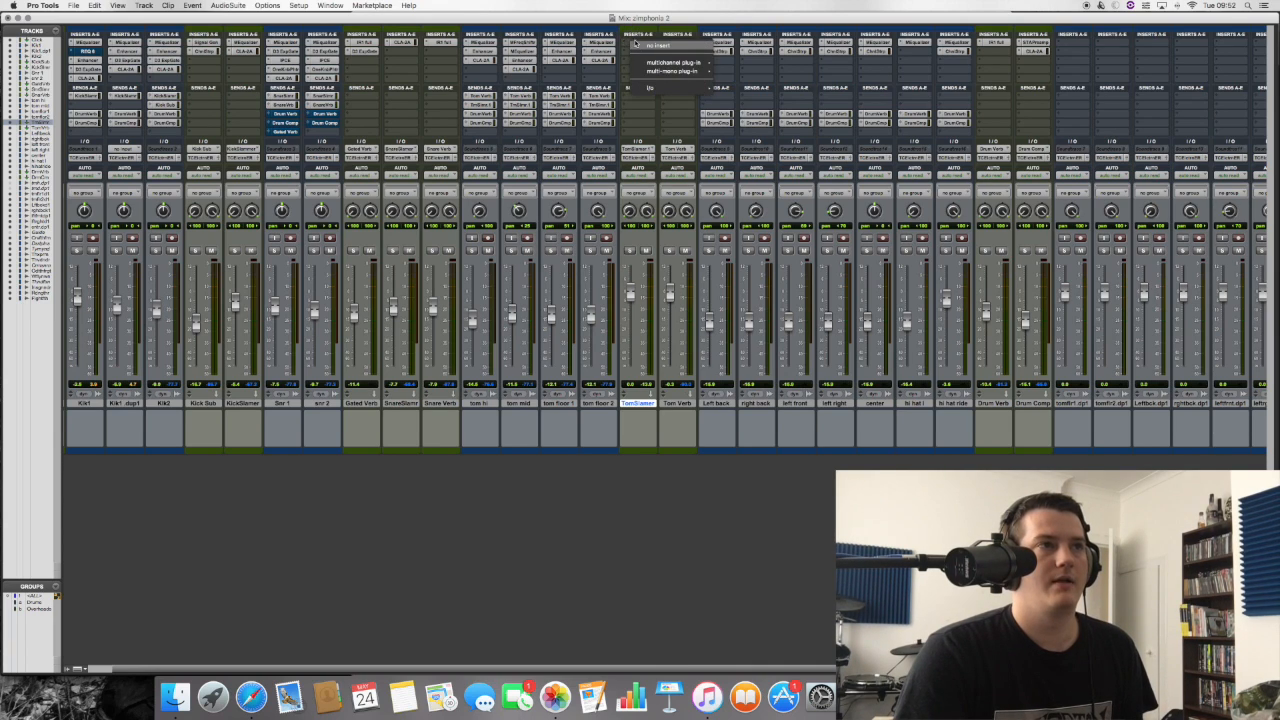
pyautogui.moveTo(690, 62)
pyautogui.moveTo(765, 75)
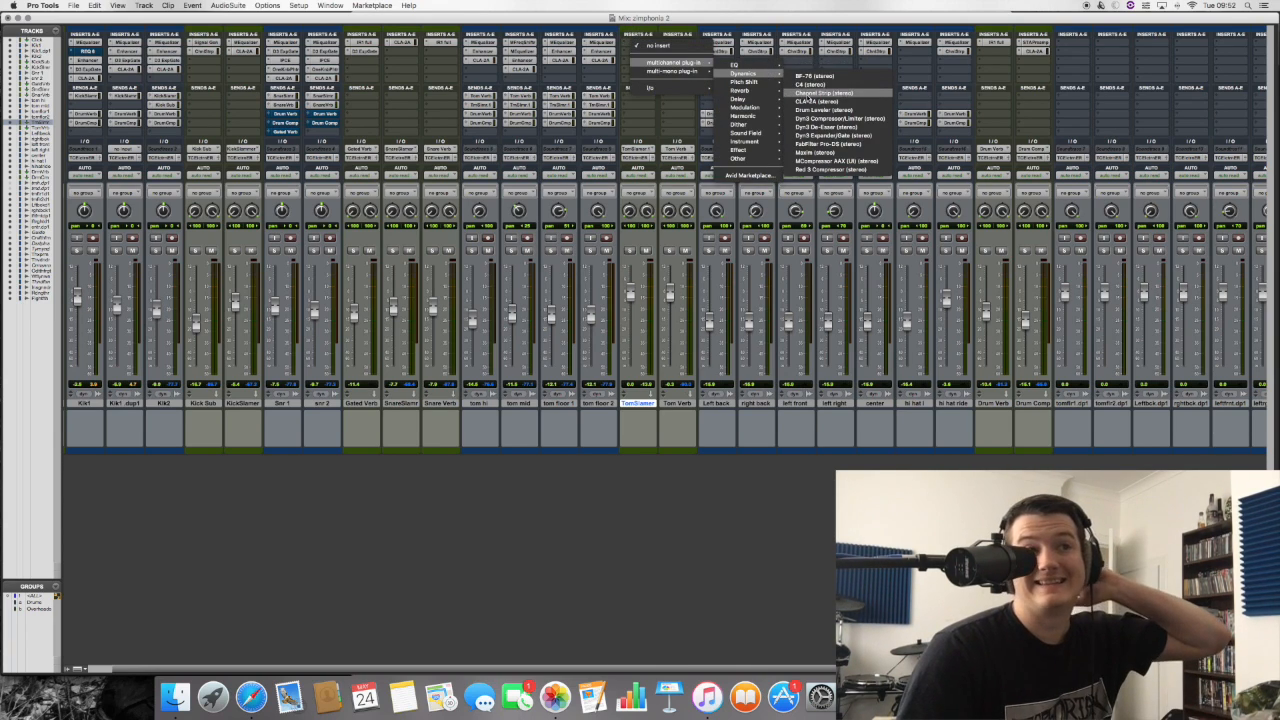
pyautogui.click(807, 102)
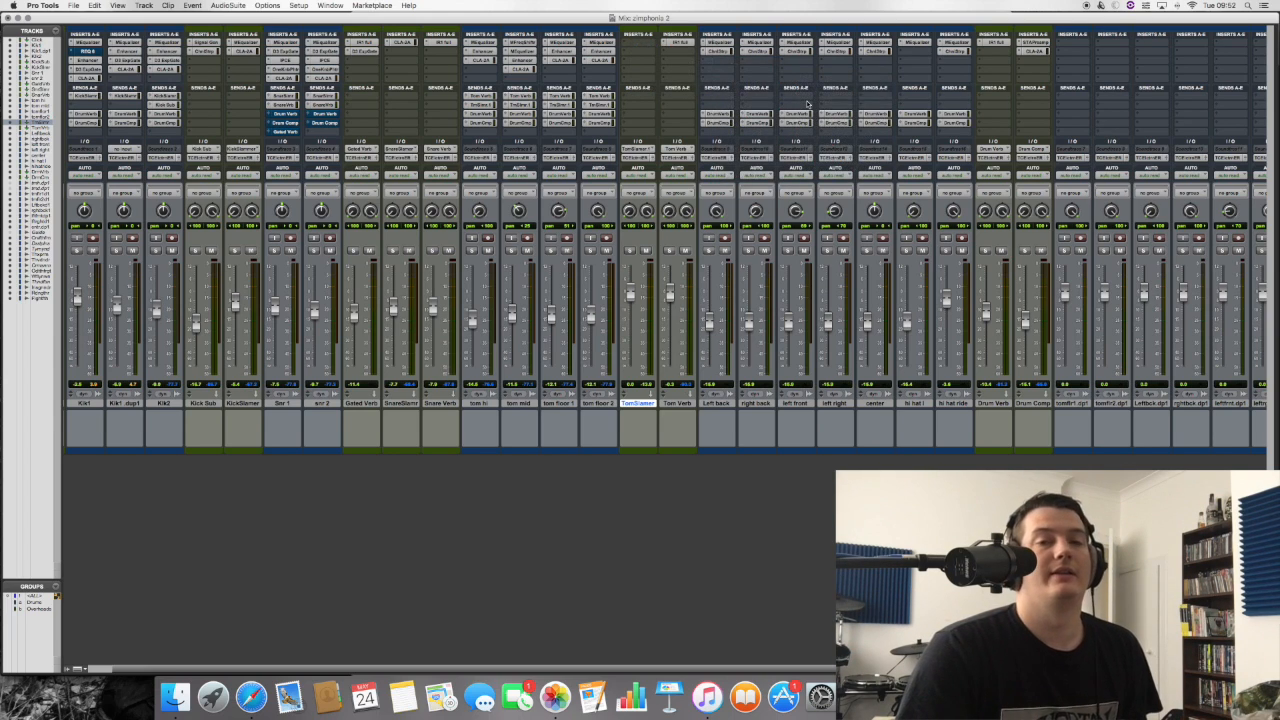
pyautogui.moveTo(668, 367); pyautogui.dragTo(412, 222)
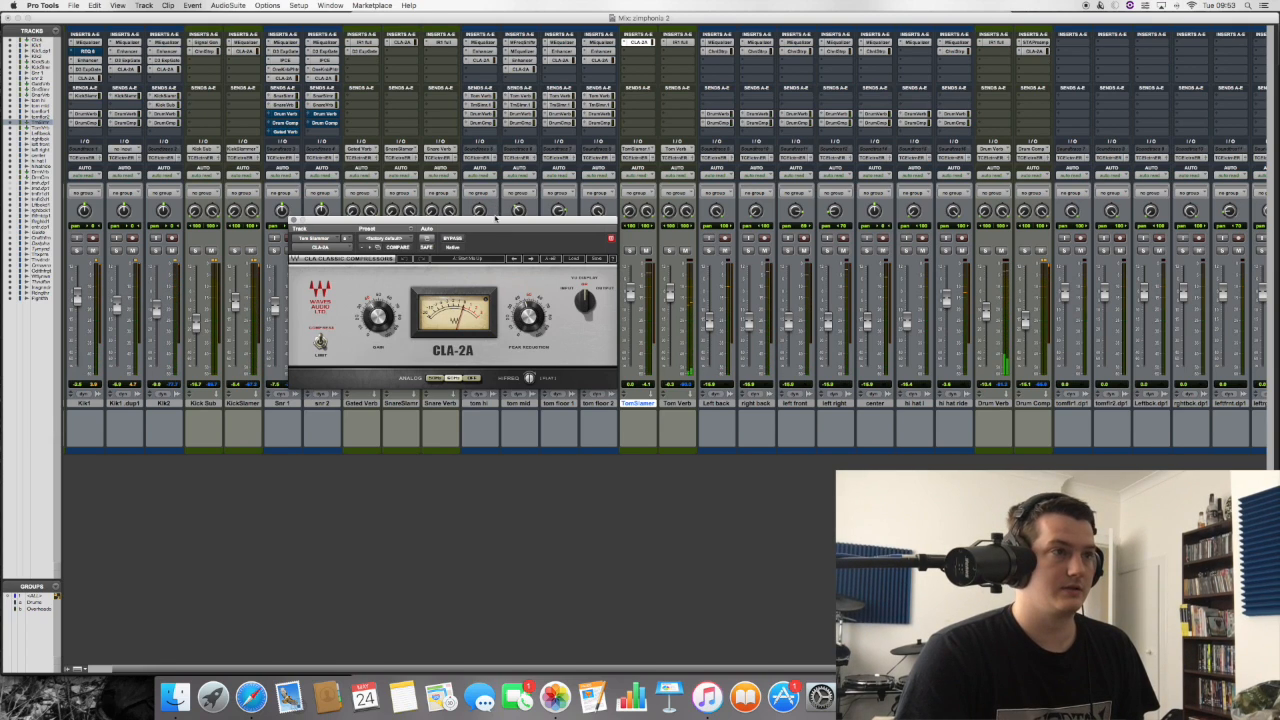
# Solo the four toms, add Tom Slammer to the solo to audition its CLA-2A compression, and close the compressor window.
pyautogui.moveTo(495, 218); pyautogui.dragTo(484, 420)
pyautogui.click(472, 250)
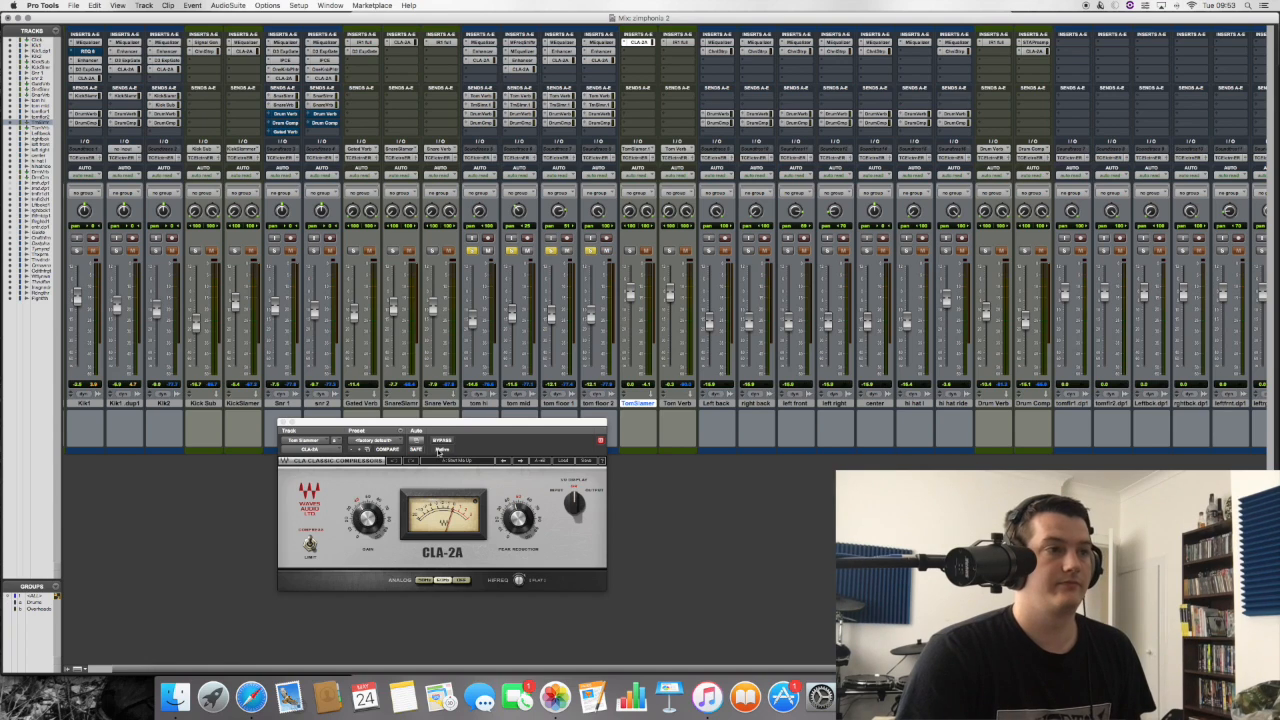
pyautogui.moveTo(457, 424); pyautogui.dragTo(497, 240)
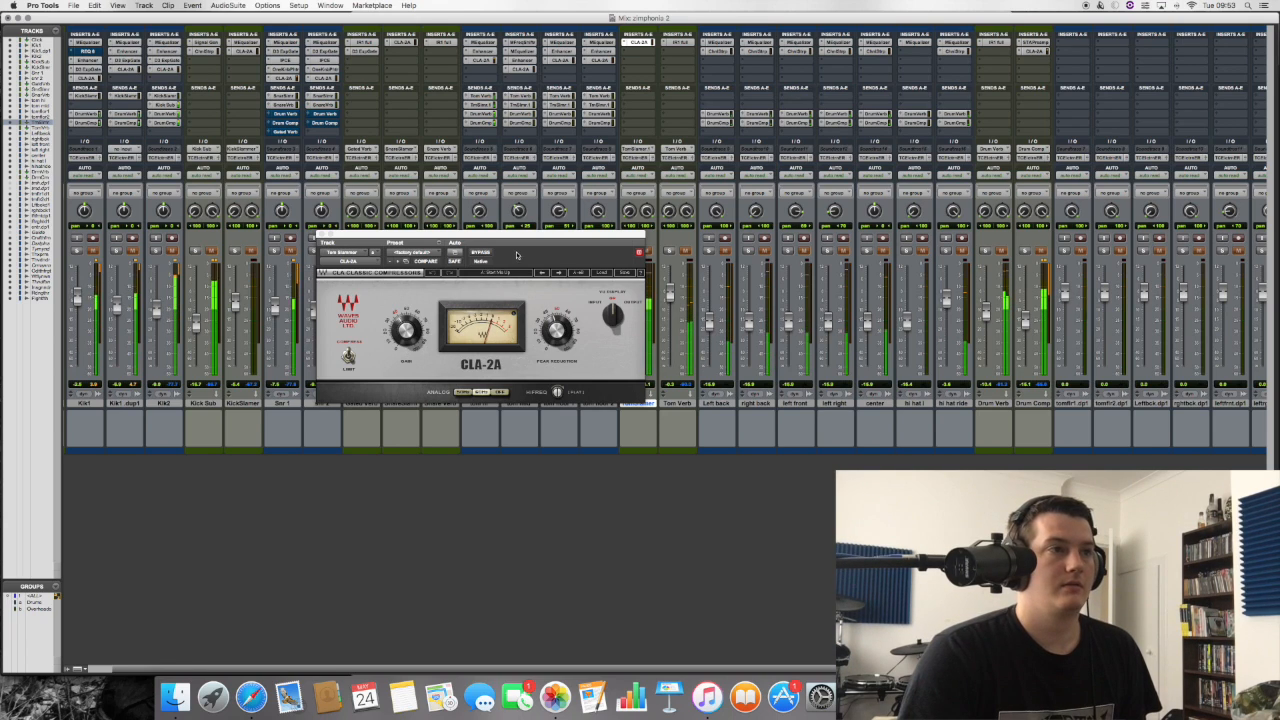
pyautogui.moveTo(518, 244); pyautogui.dragTo(637, 419)
pyautogui.click(631, 250)
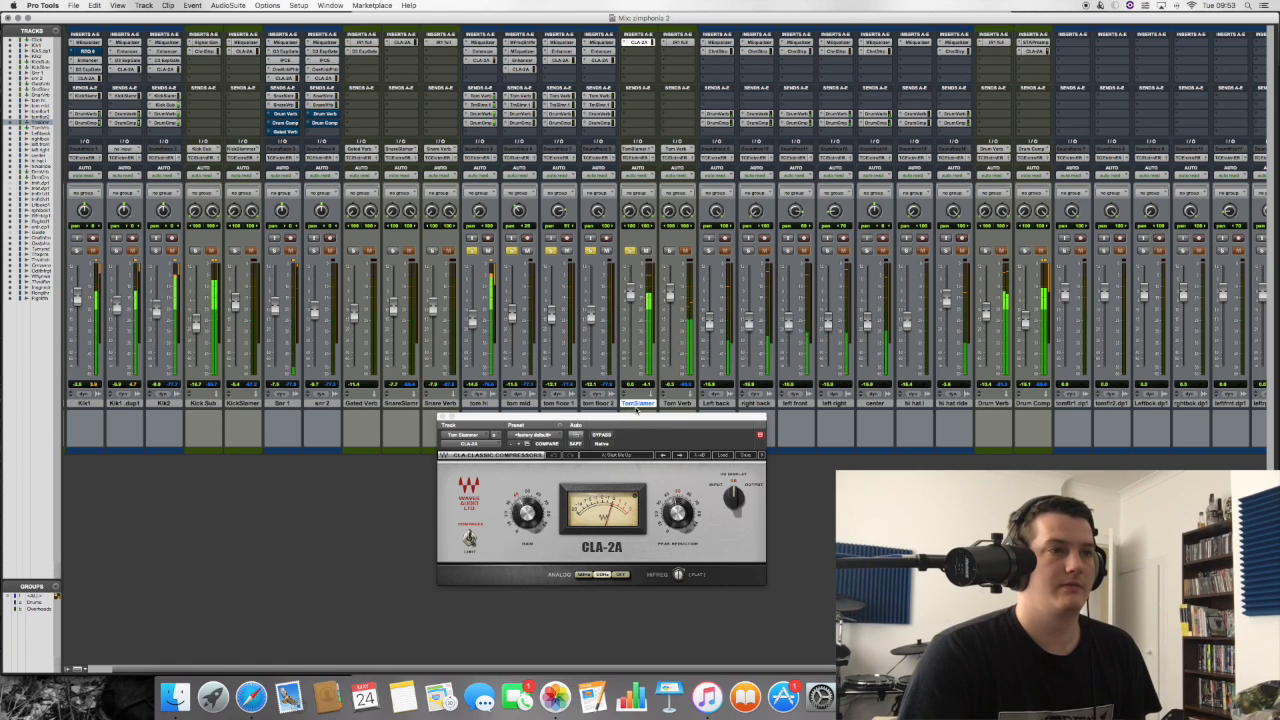
pyautogui.moveTo(677, 513)
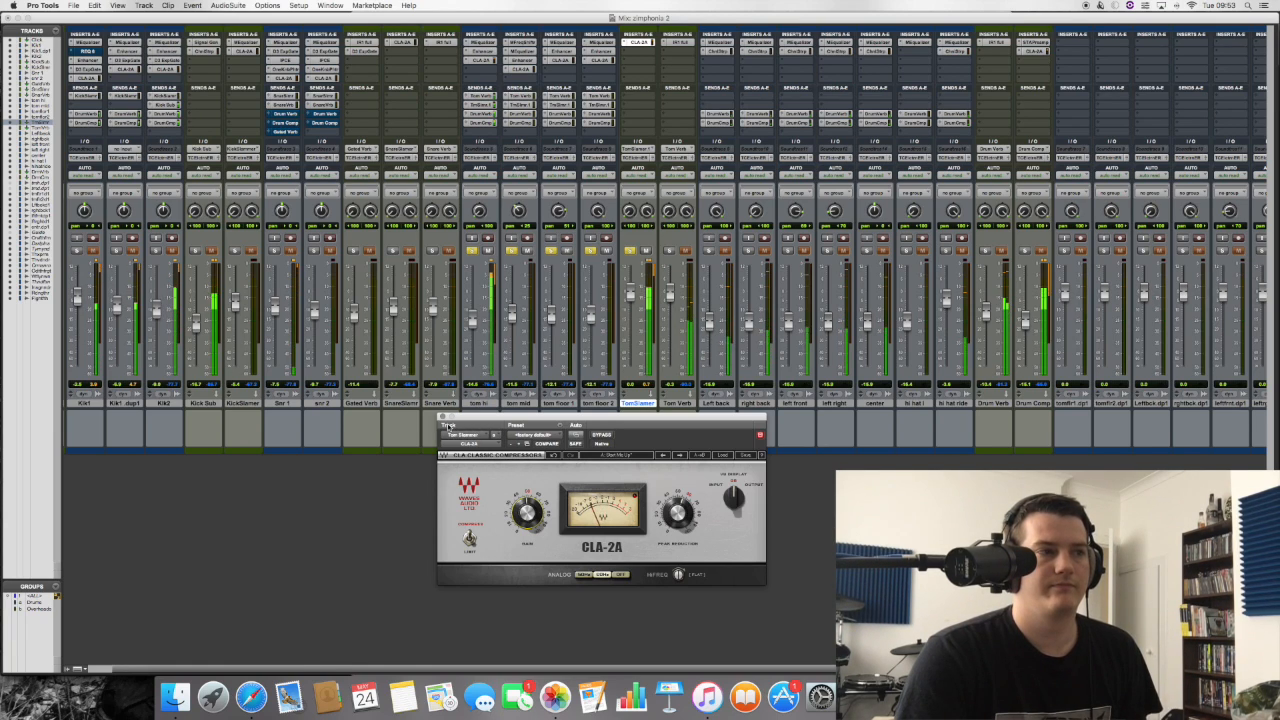
pyautogui.click(441, 417)
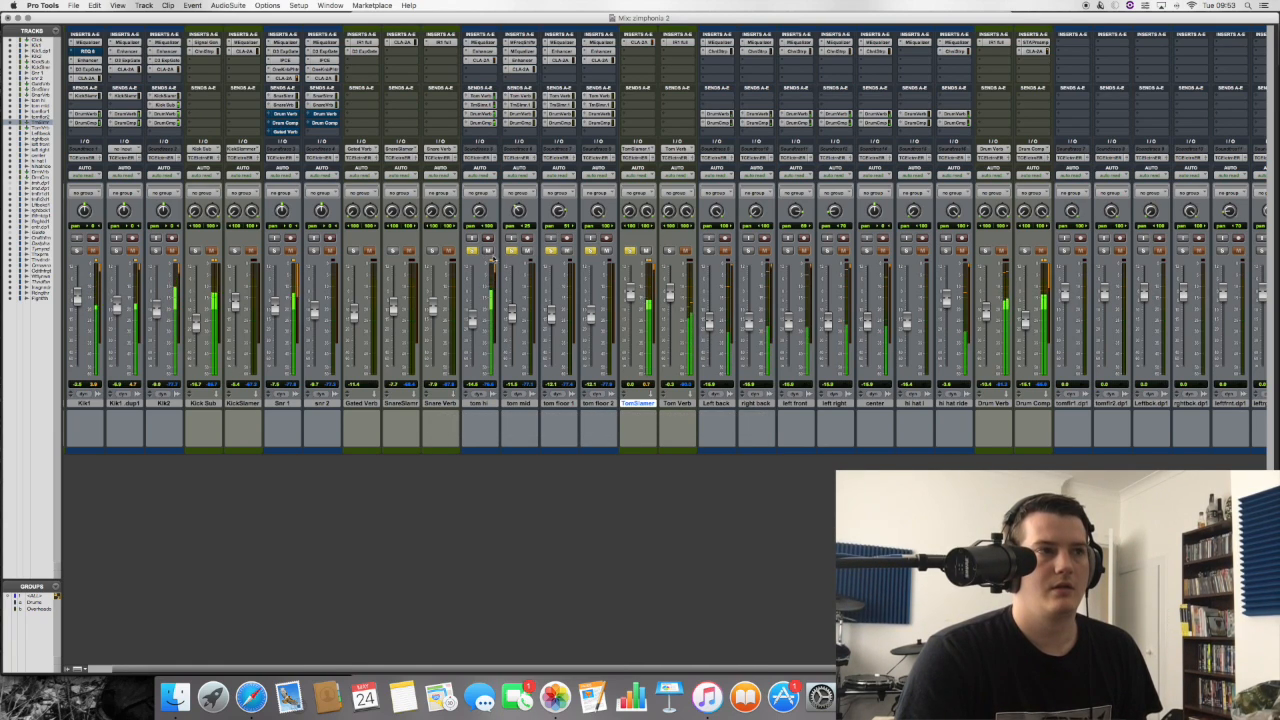
# Compare the toms without and with Tom Slammer by toggling its solo, and replay from just ahead of the second tom fill.
pyautogui.click(629, 250)
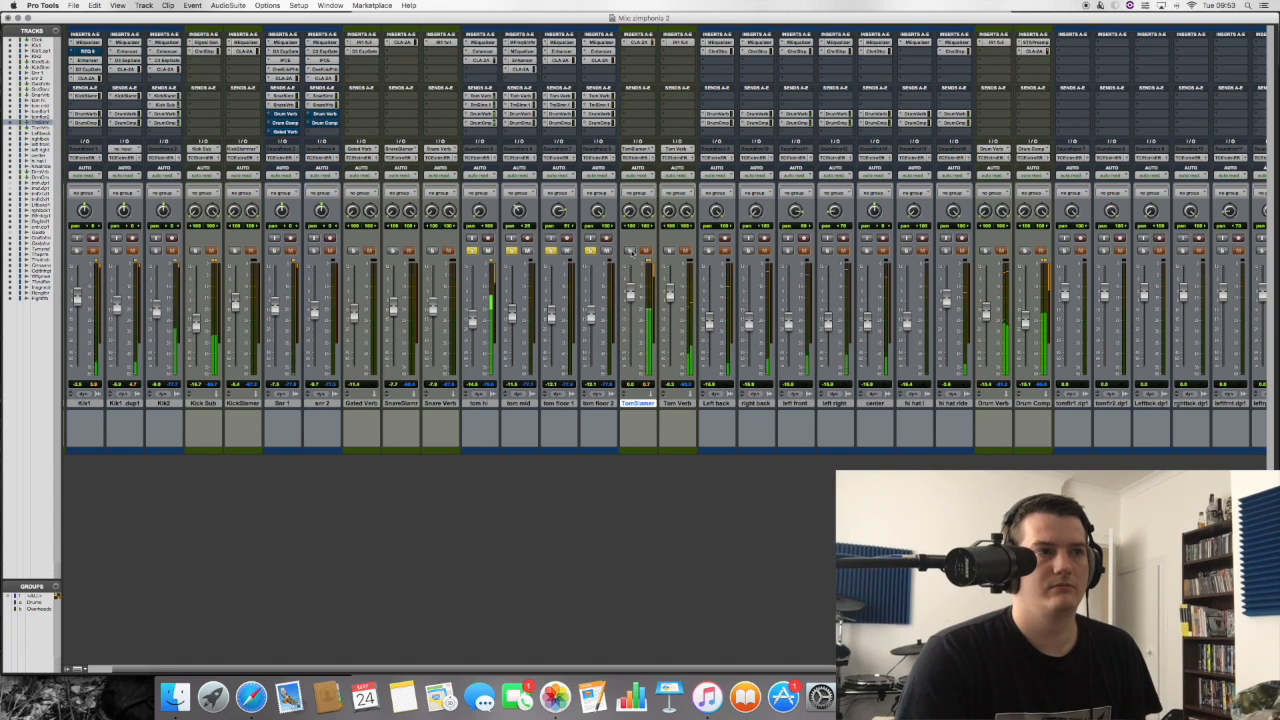
pyautogui.click(629, 250)
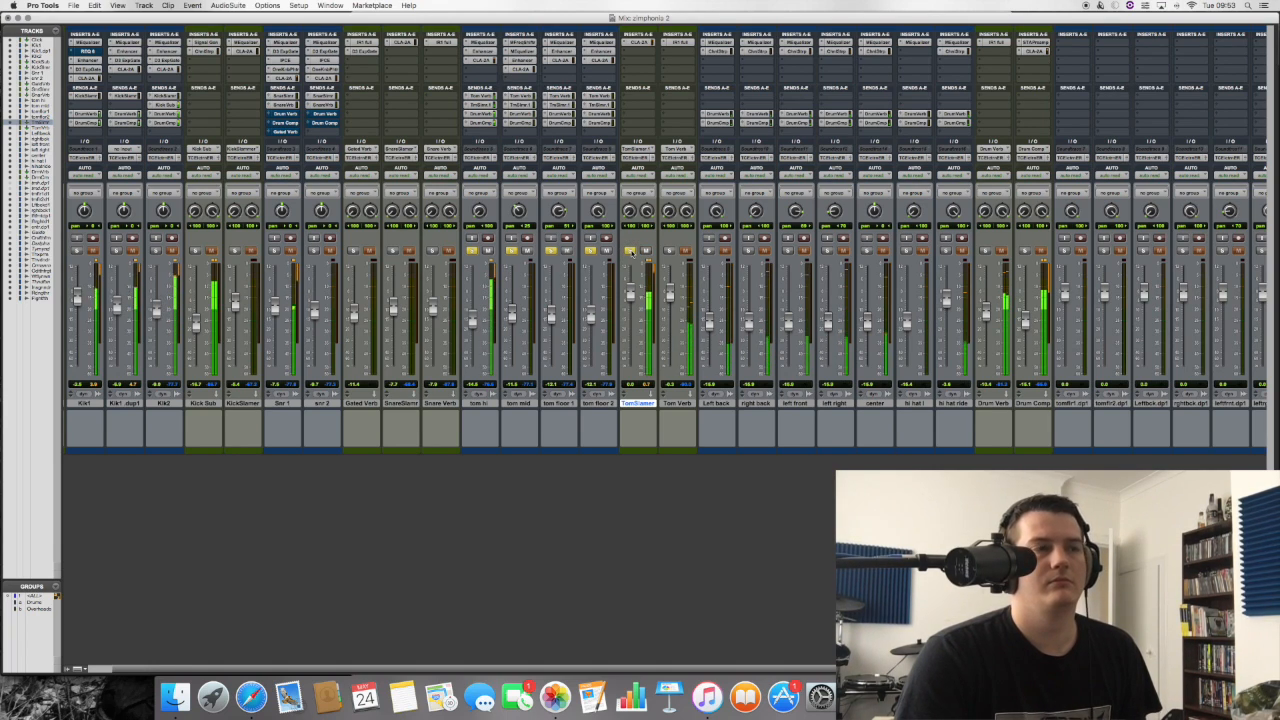
pyautogui.press('super+equal')
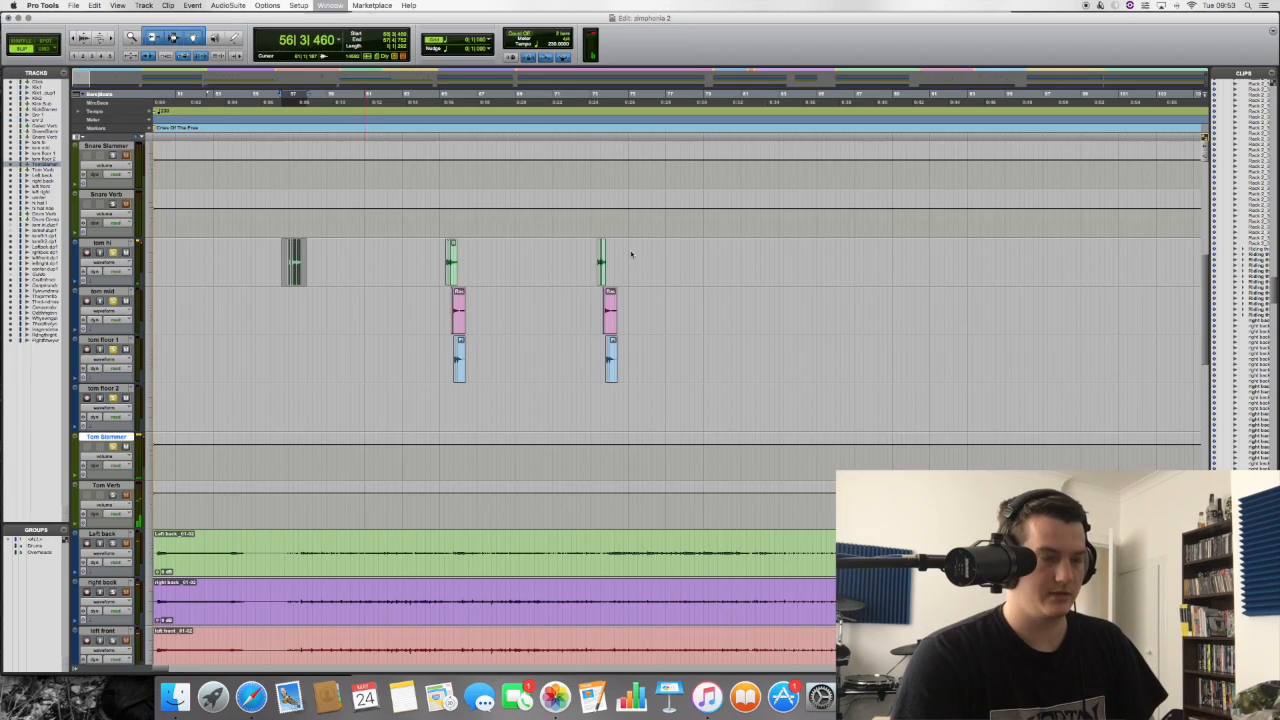
pyautogui.click(422, 255)
pyautogui.press('space')
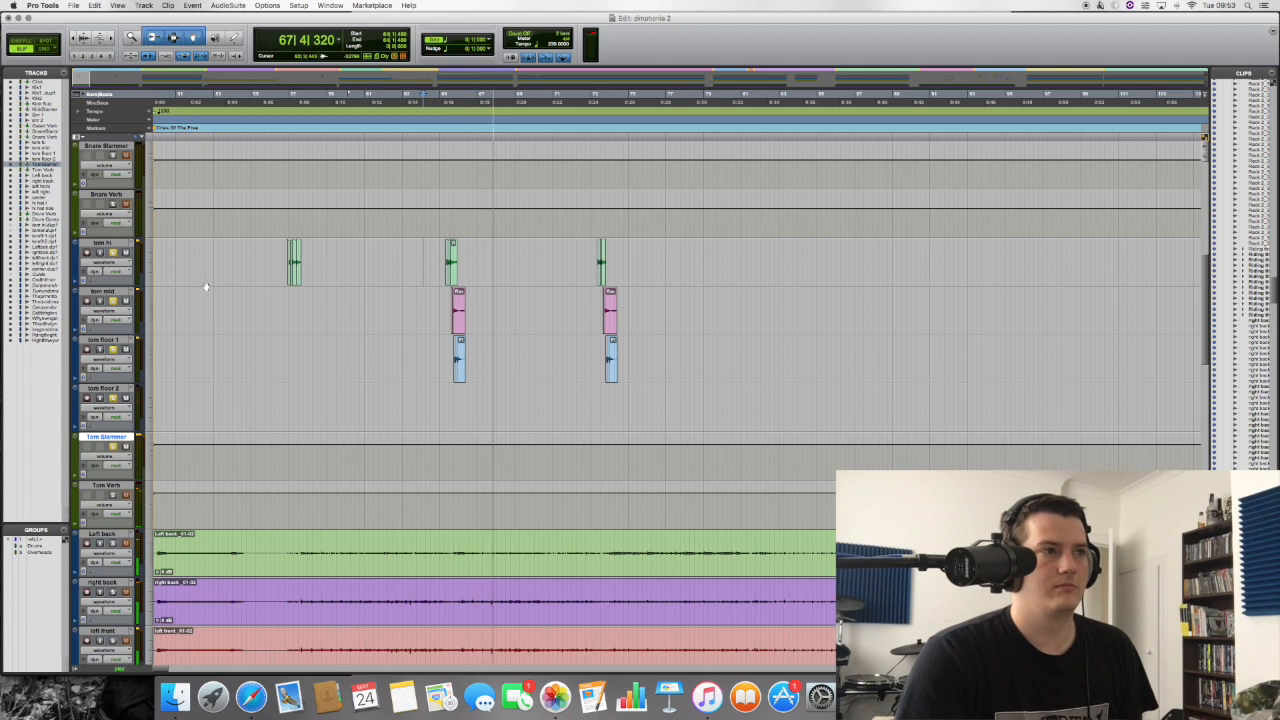
# Replay the second tom fill with the four toms and Tom Slammer soloed.
pyautogui.press('space')
pyautogui.press('space')
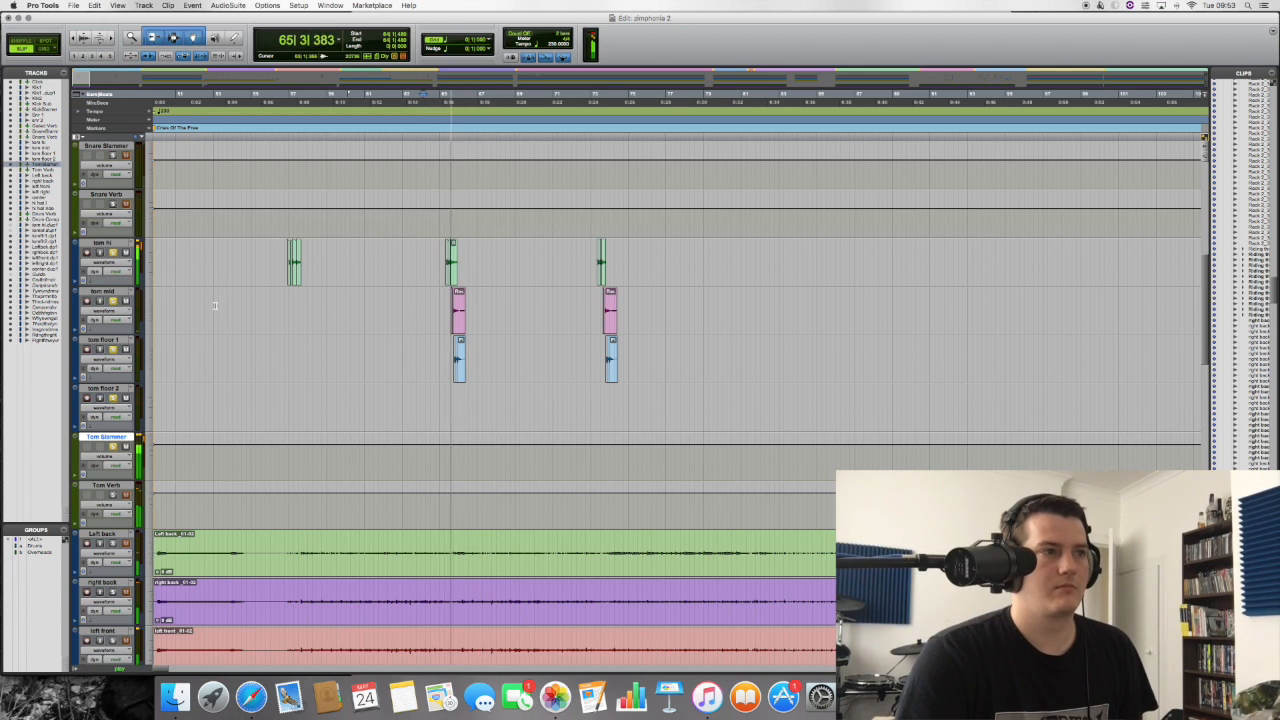
pyautogui.press('space')
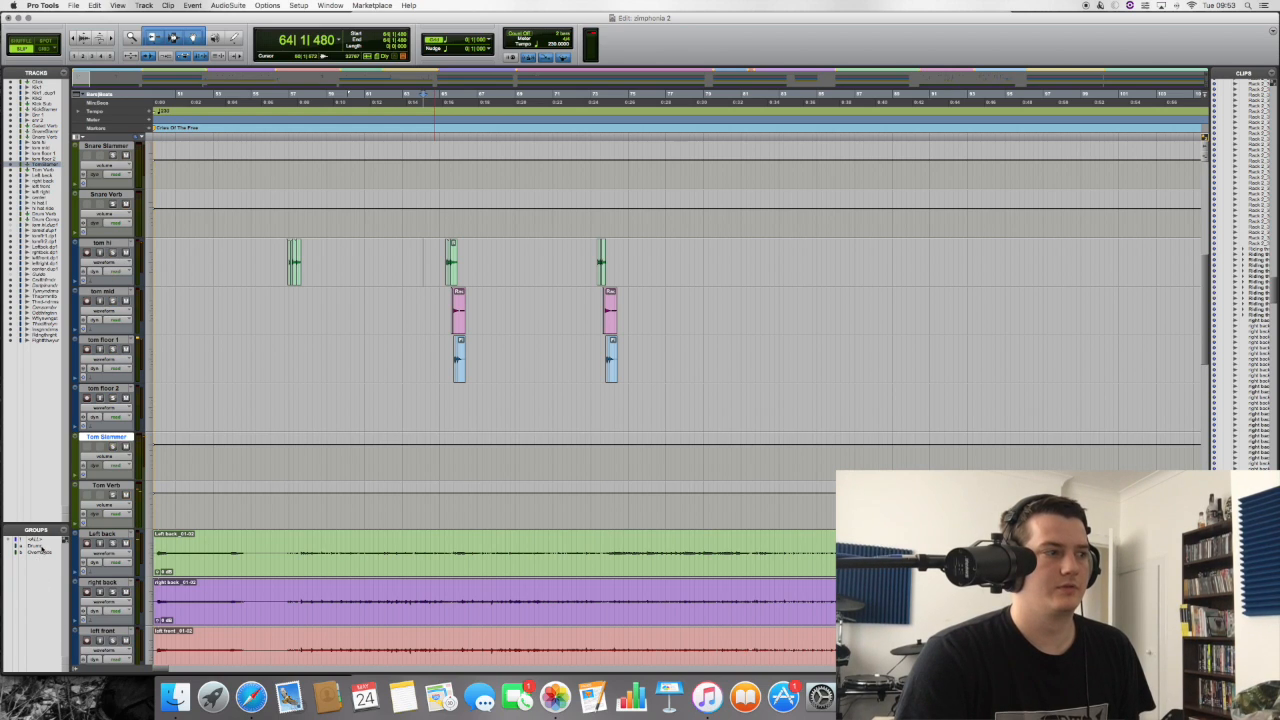
# Solo the whole Drums group and audition the full kit with Tom Slammer from just ahead of the first two tom fills.
pyautogui.click(113, 397)
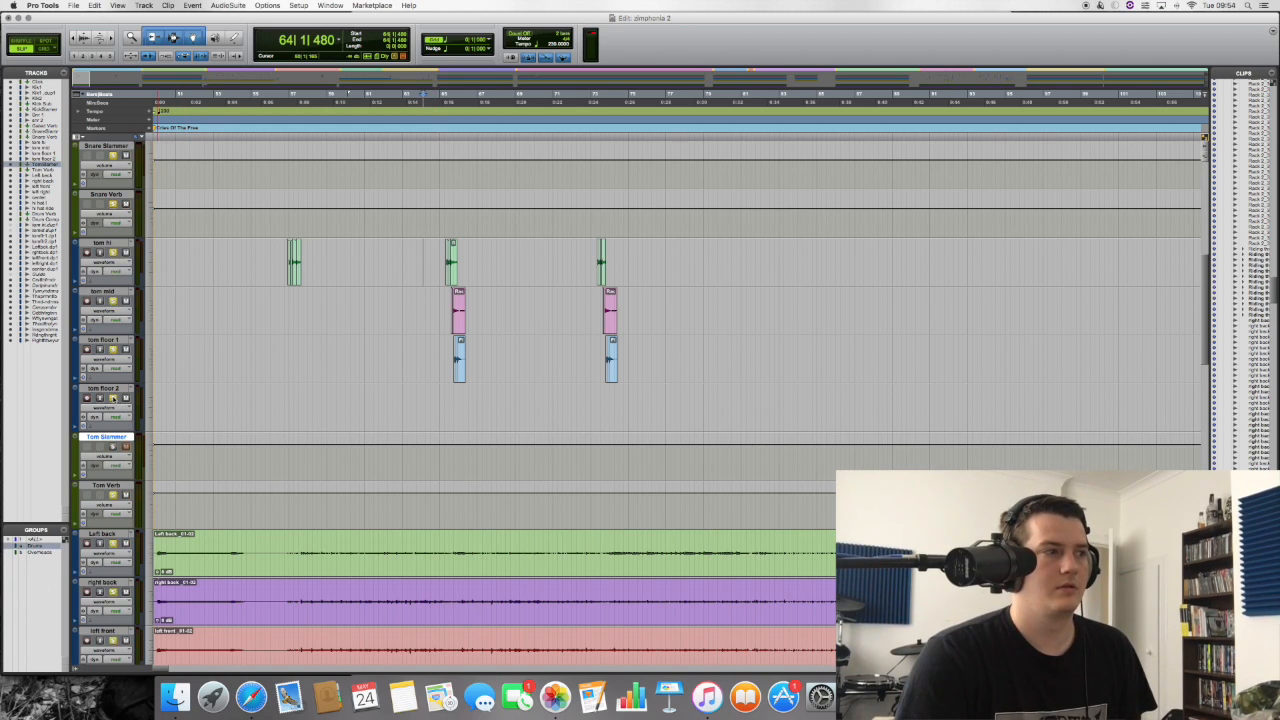
pyautogui.press('space')
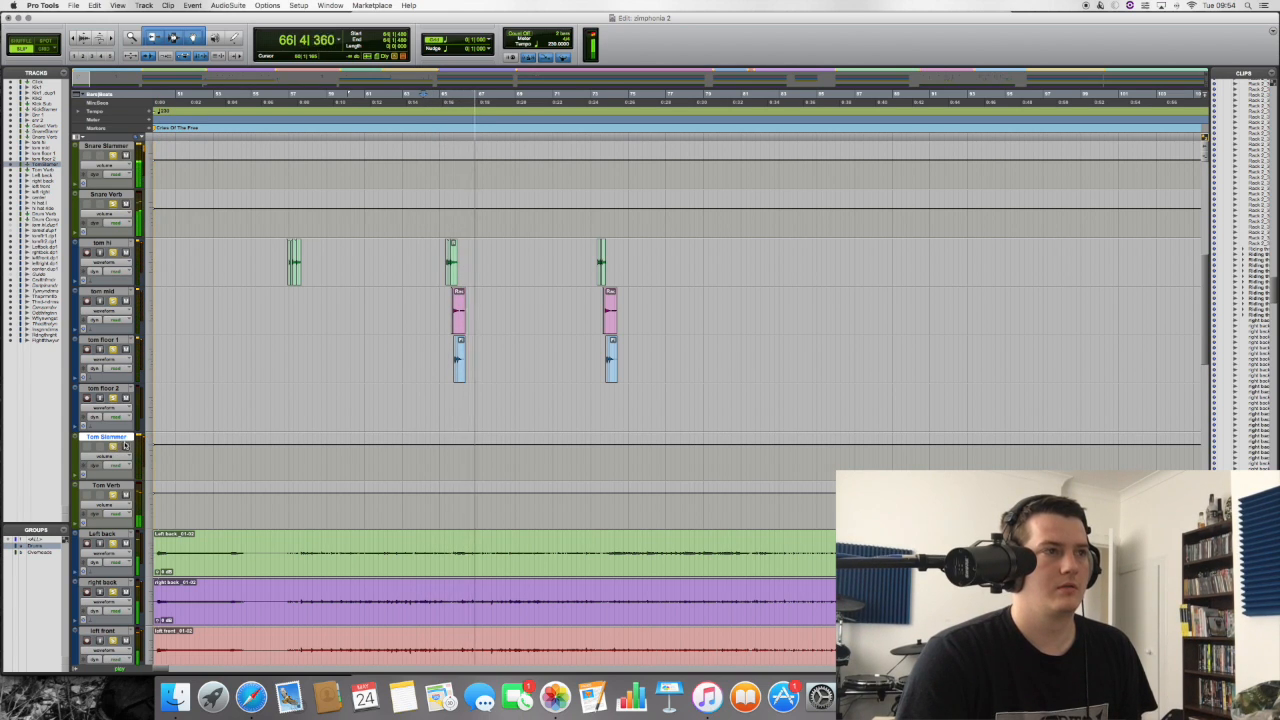
pyautogui.click(272, 253)
pyautogui.press('space')
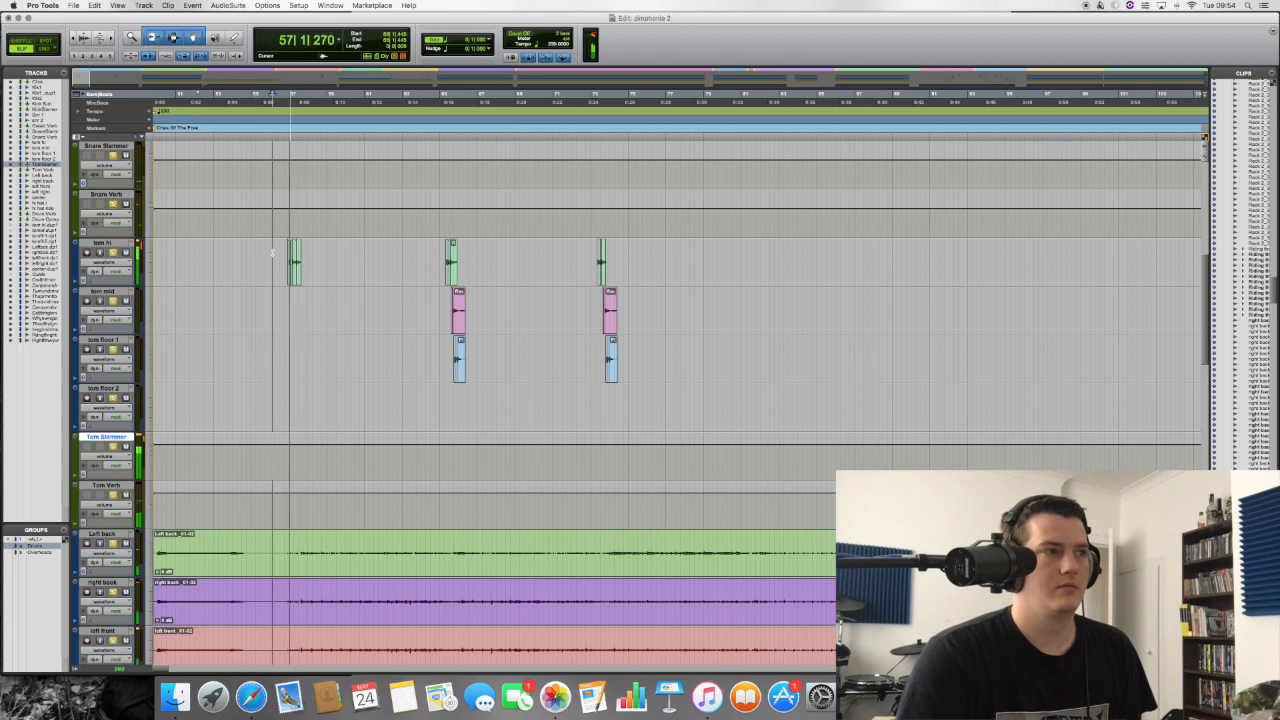
pyautogui.click(437, 248)
pyautogui.press('space')
# Find the long run of tom fills following bar 787 and play it from there with the Drums group soloed.
pyautogui.press('super+bracketleft')
pyautogui.hscroll(15, 538, 280)
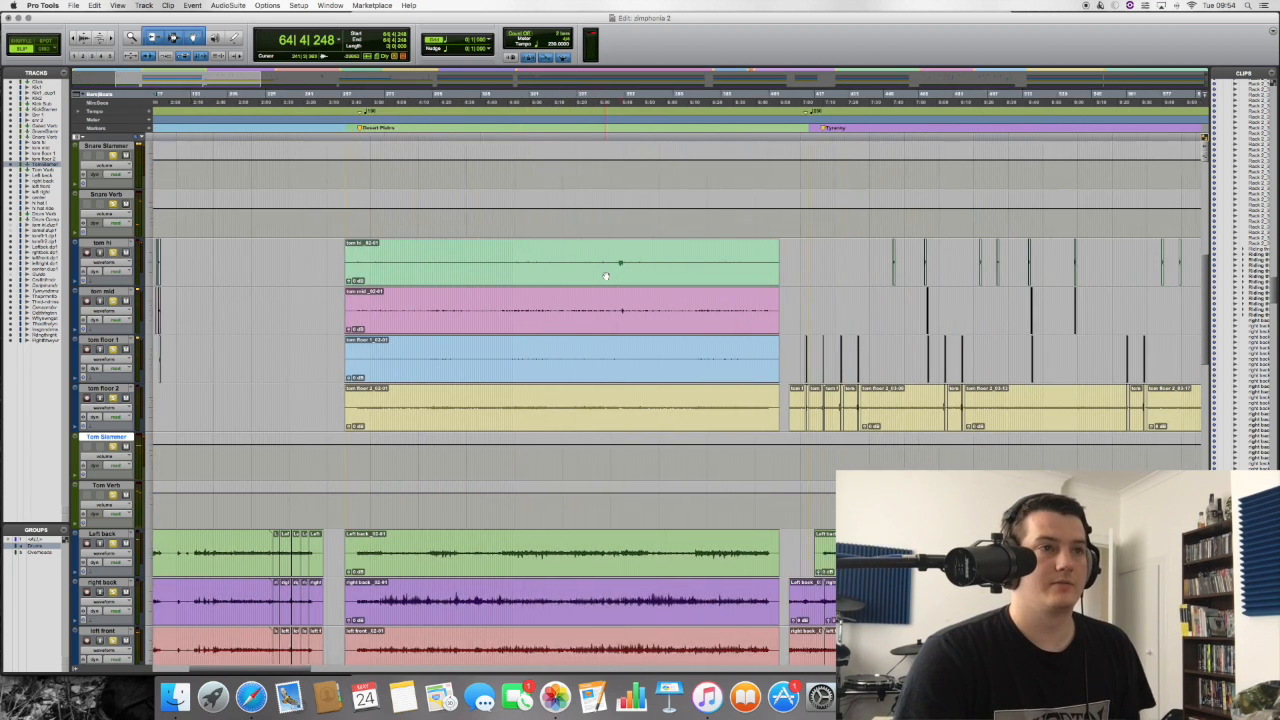
pyautogui.hscroll(10, 605, 276)
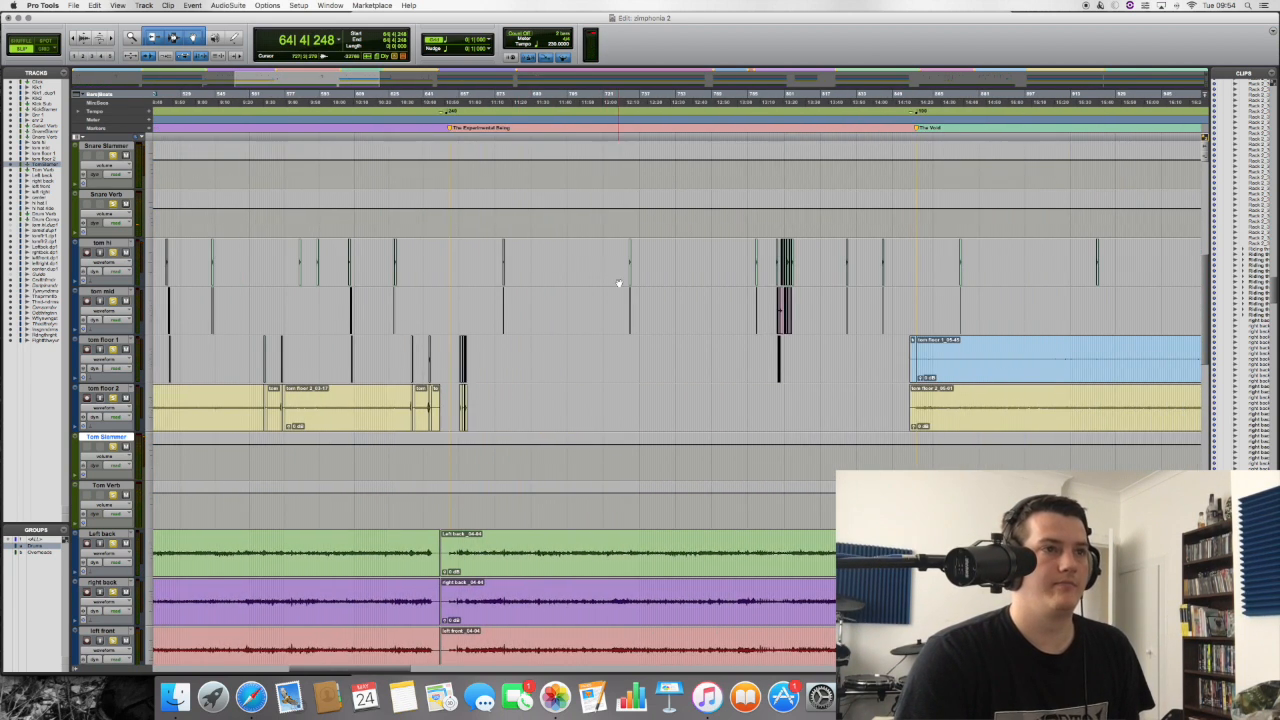
pyautogui.click(754, 250)
pyautogui.press('super+bracketright')
pyautogui.press('super+bracketright')
pyautogui.press('super+bracketright')
pyautogui.press('super+bracketright')
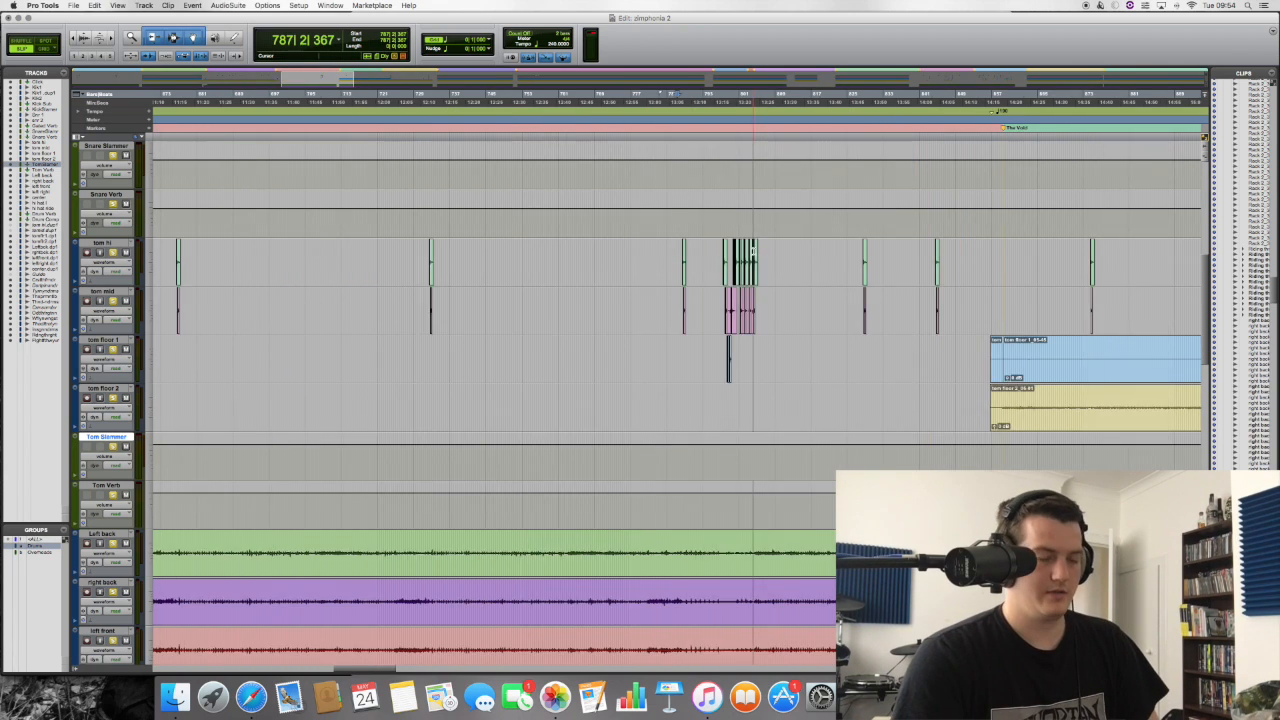
pyautogui.press('space')
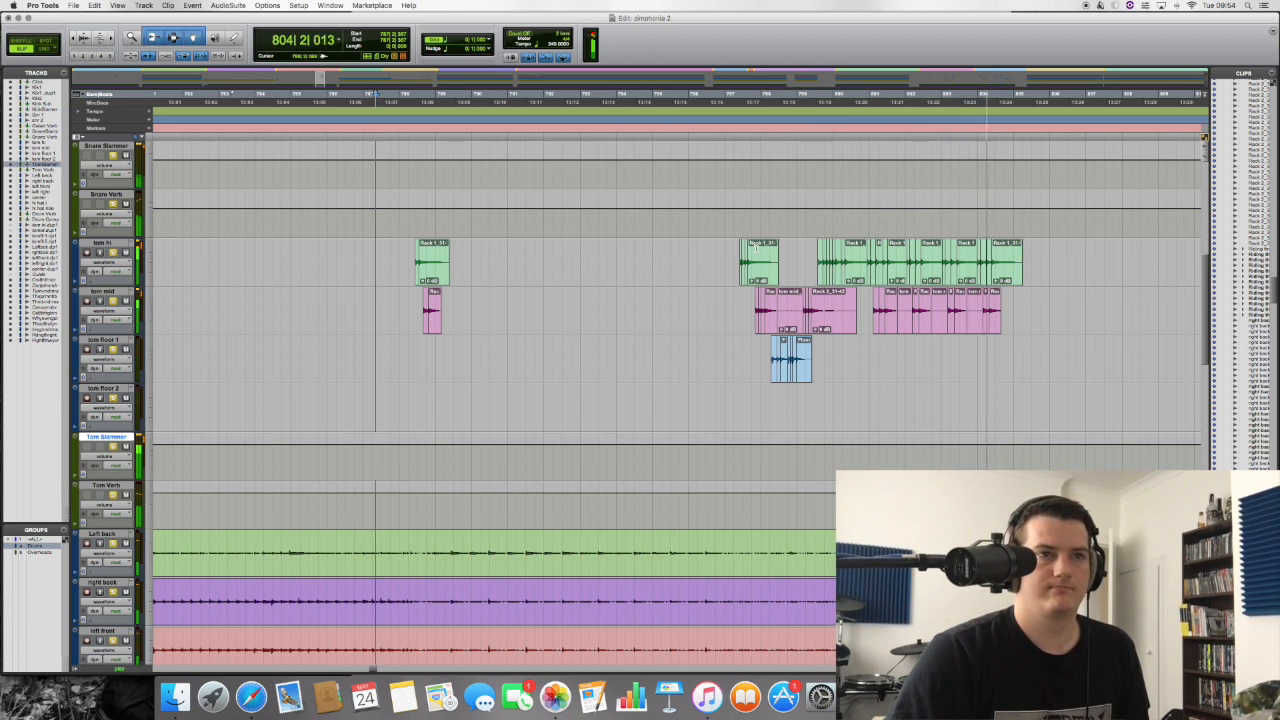
pyautogui.press('space')
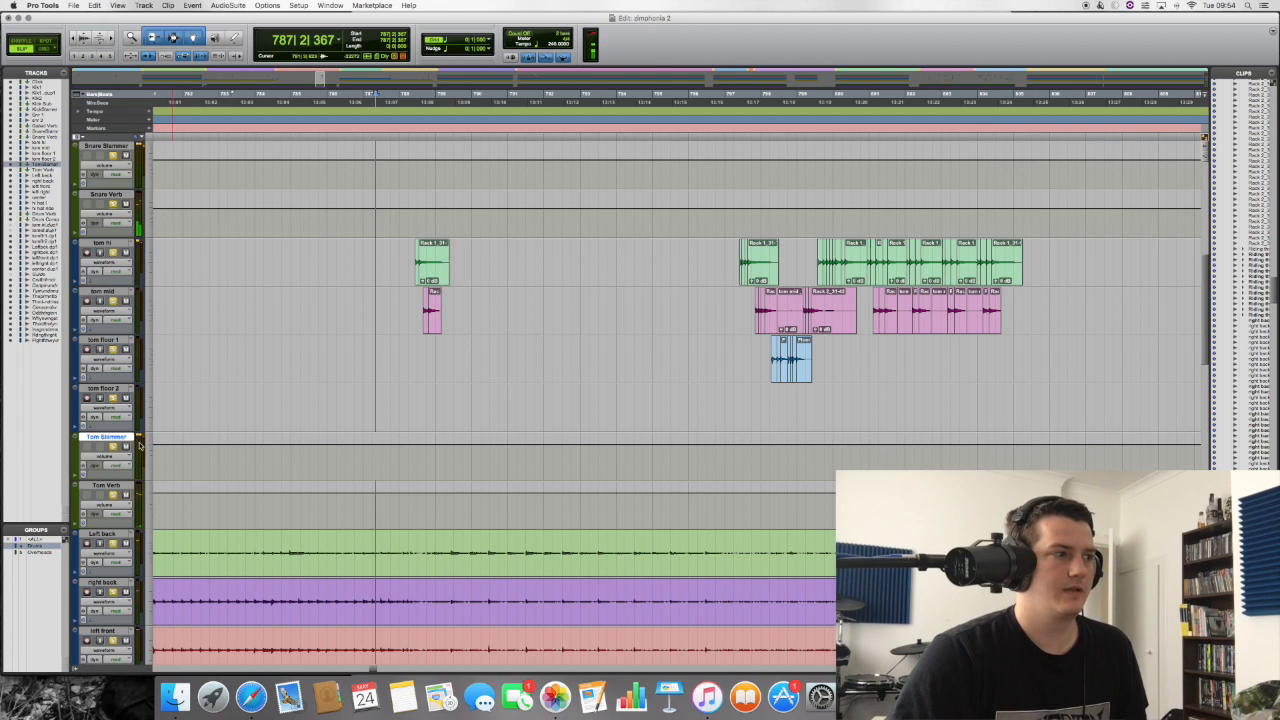
# Clear the drum and Tom Slammer solos, disable the Drums group, and replay the tom passage from bar 787 in the full mix.
pyautogui.click(112, 543)
pyautogui.click(36, 546)
pyautogui.click(115, 545)
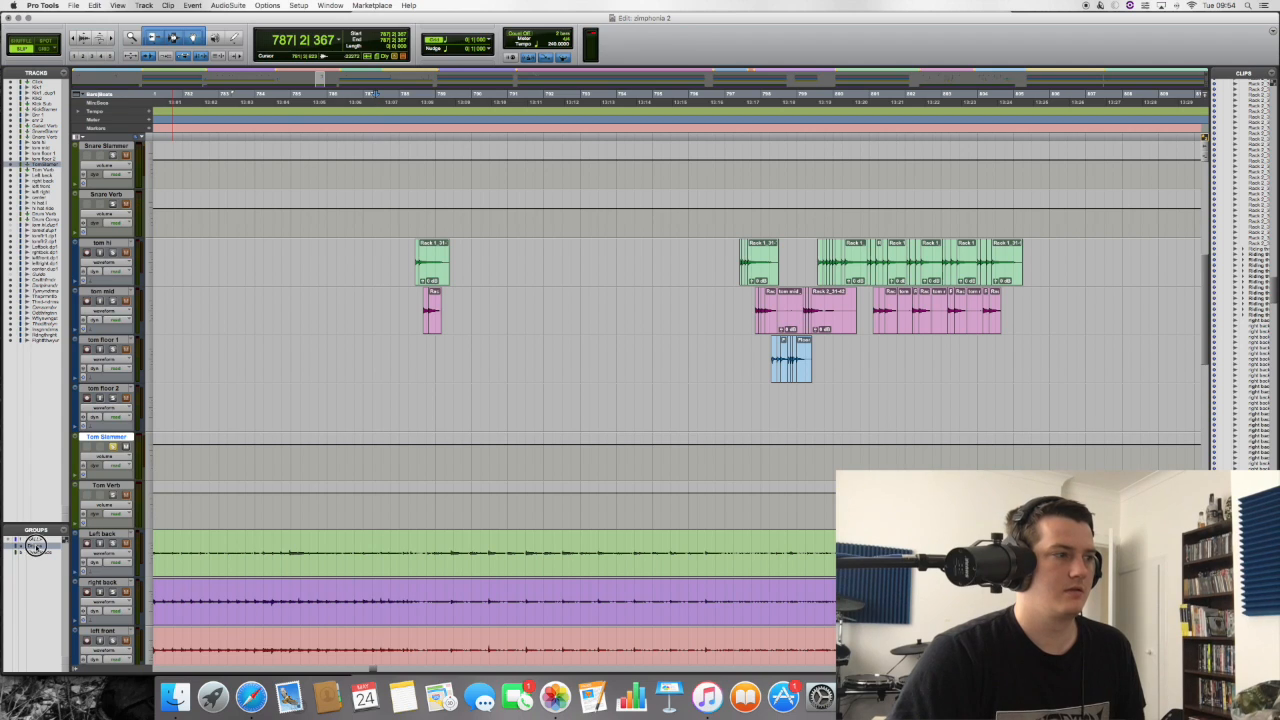
pyautogui.press('space')
pyautogui.press('space')
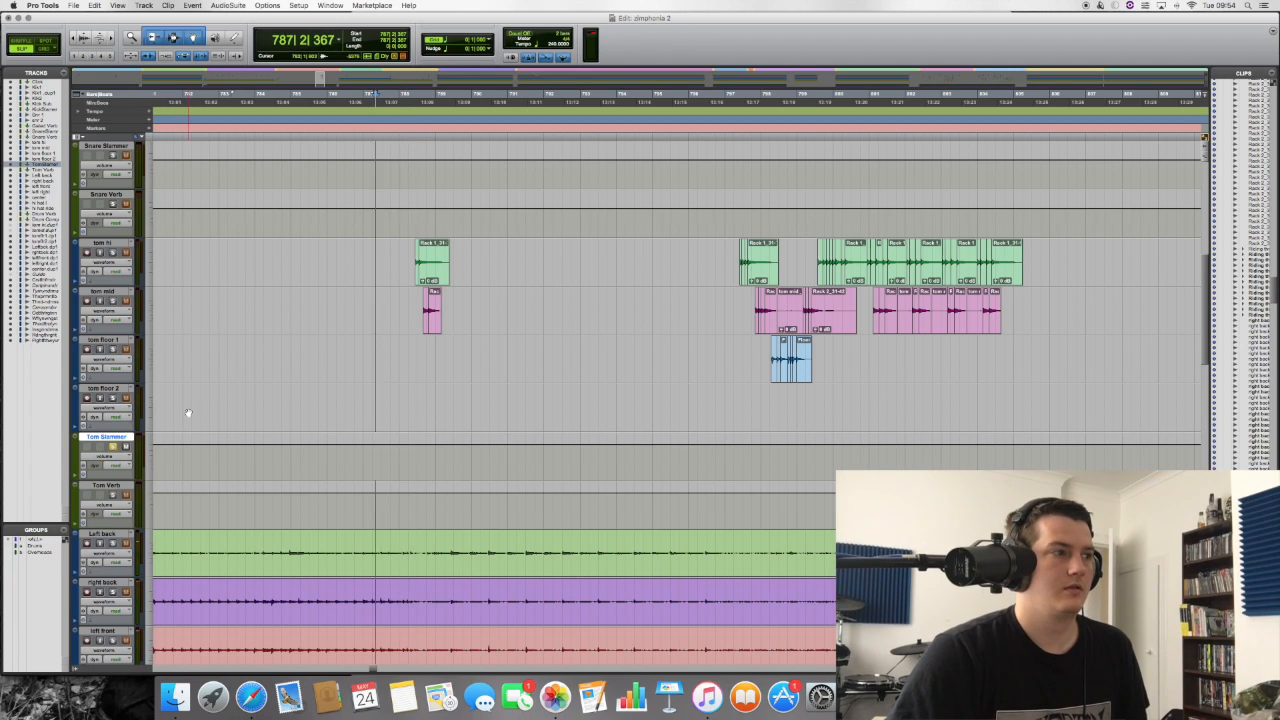
pyautogui.press('space')
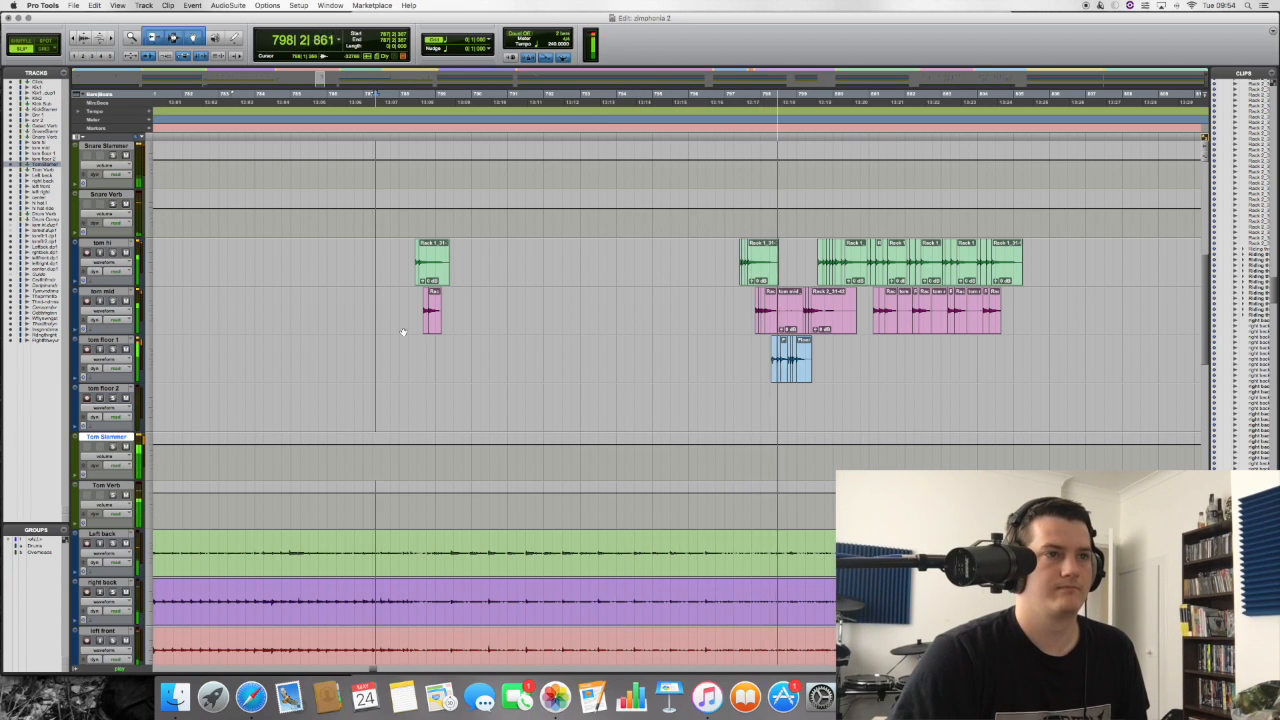
# Audition further tom hits in the full mix across The Void section and from bar 984 in the song after it.
pyautogui.press('super+bracketleft')
pyautogui.press('super+bracketleft')
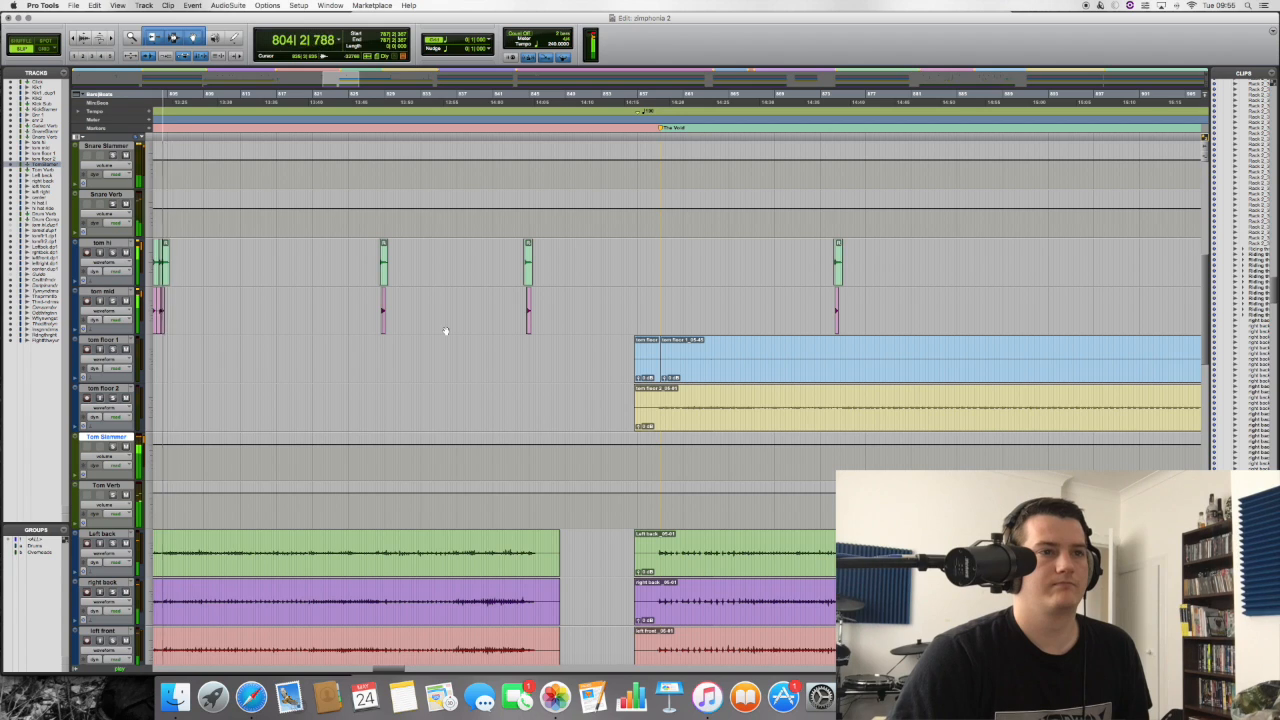
pyautogui.click(825, 247)
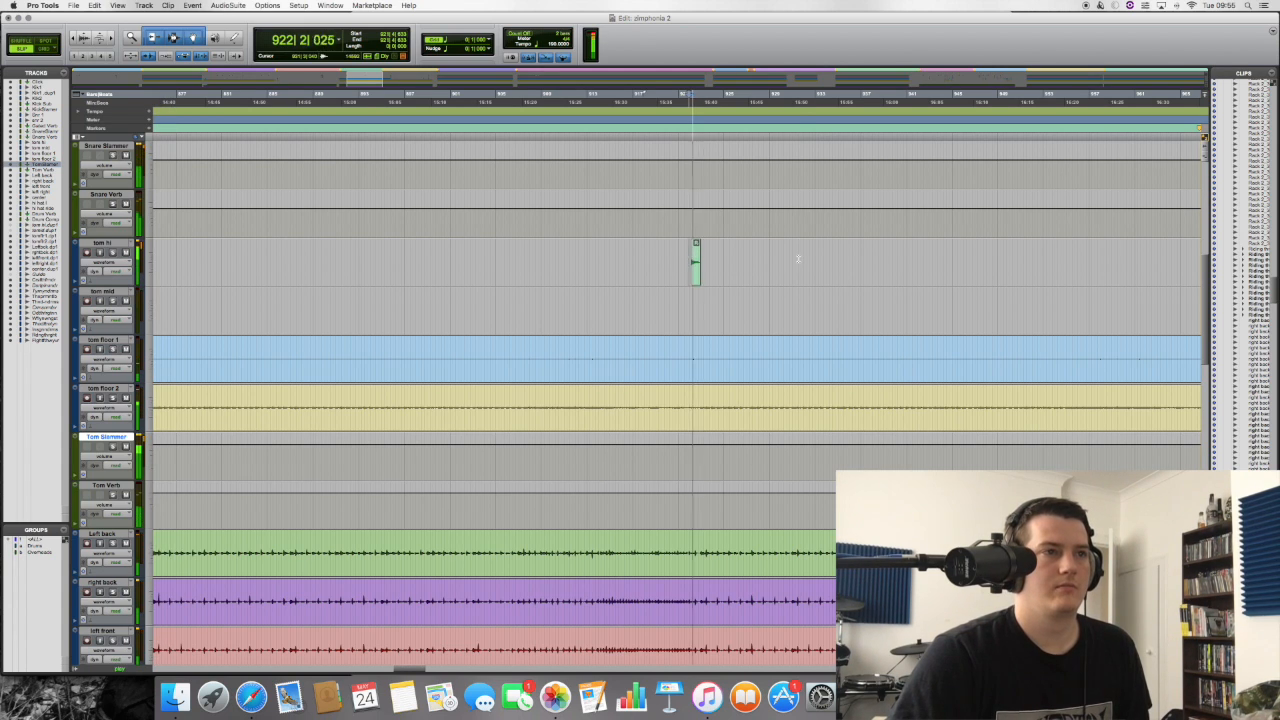
pyautogui.click(854, 252)
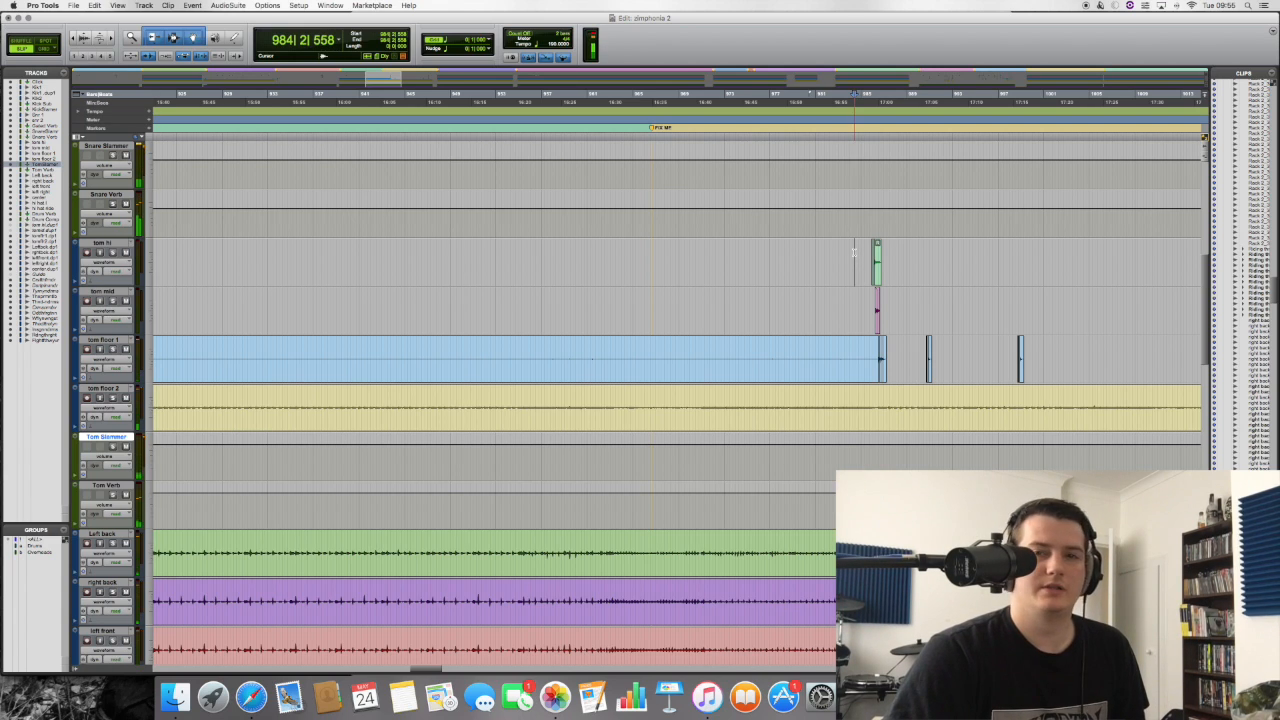
pyautogui.press('space')
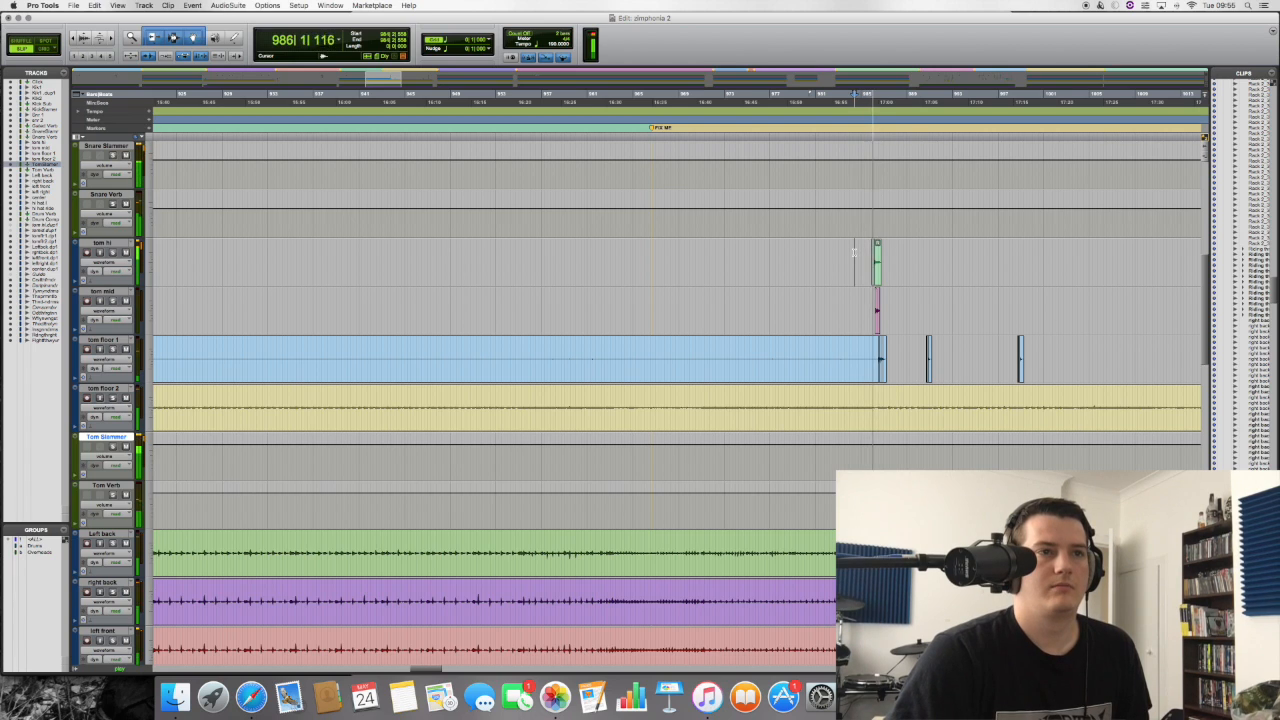
# Audition the tom hits from bars 1017 and 1081 in the full mix, and stop playback.
pyautogui.hscroll(5, 853, 252)
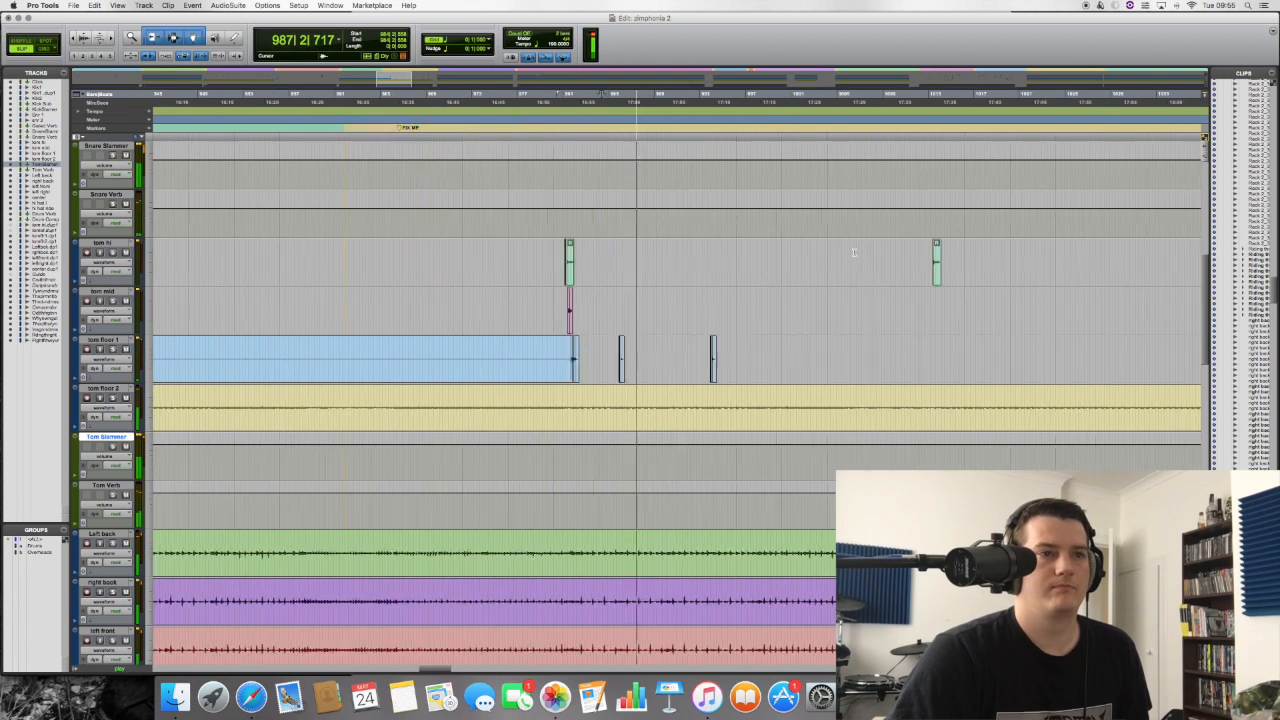
pyautogui.click(824, 255)
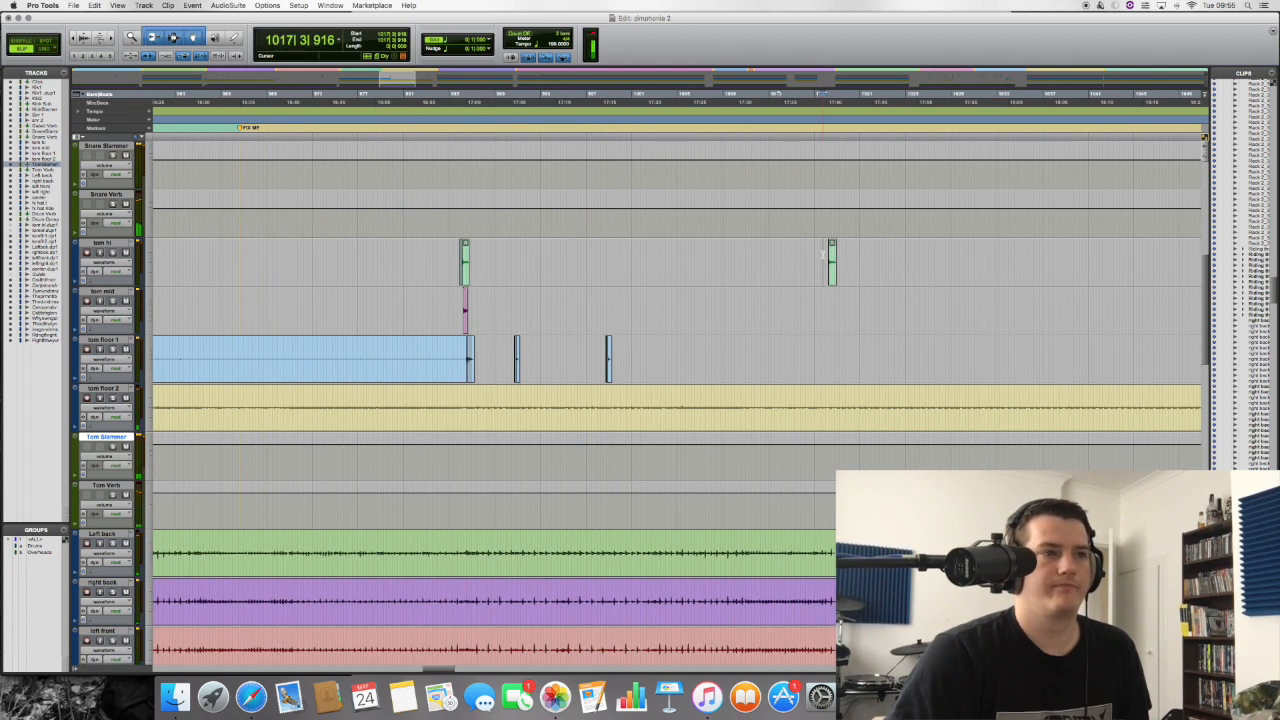
pyautogui.hscroll(7, 823, 255)
pyautogui.hscroll(1, 840, 254)
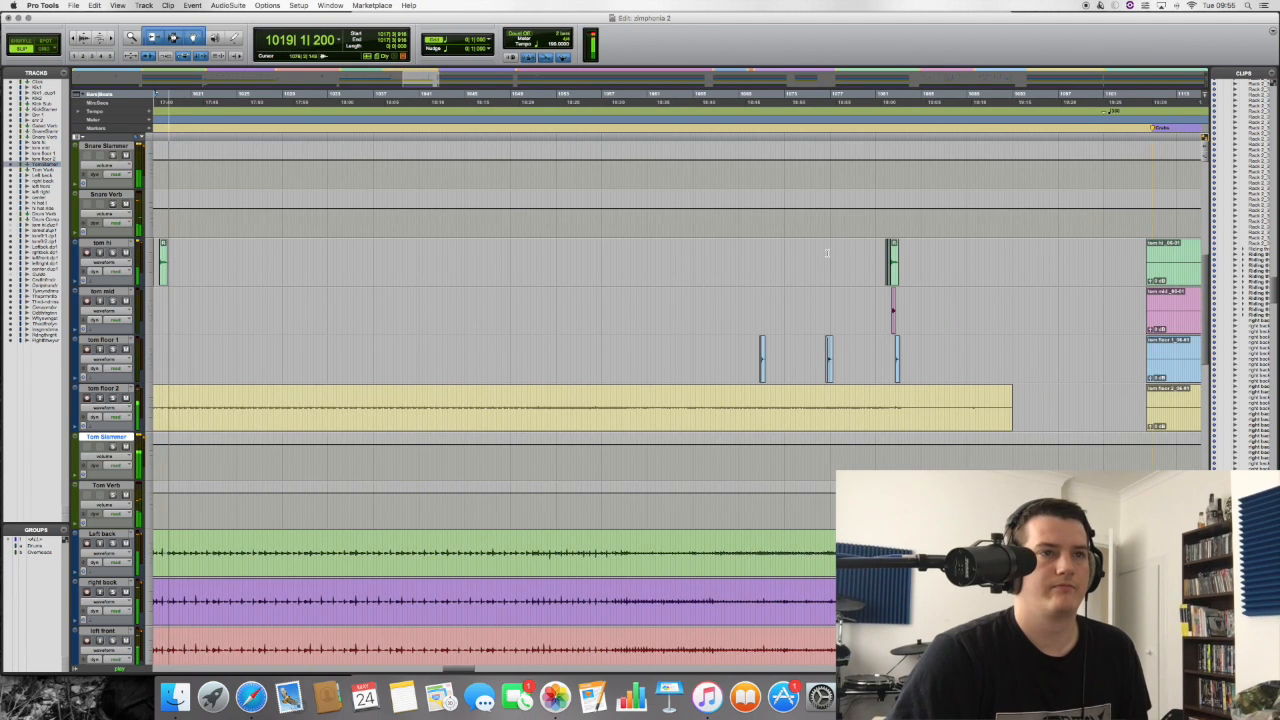
pyautogui.click(879, 252)
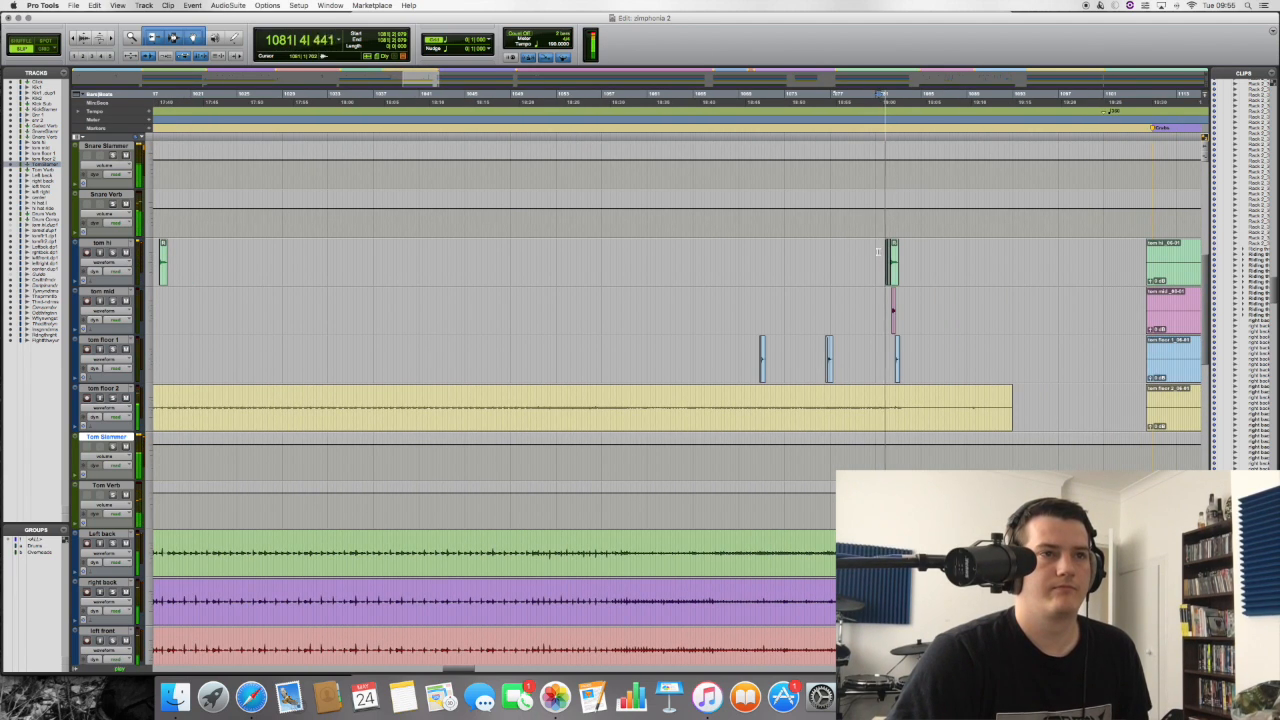
pyautogui.hscroll(5, 876, 252)
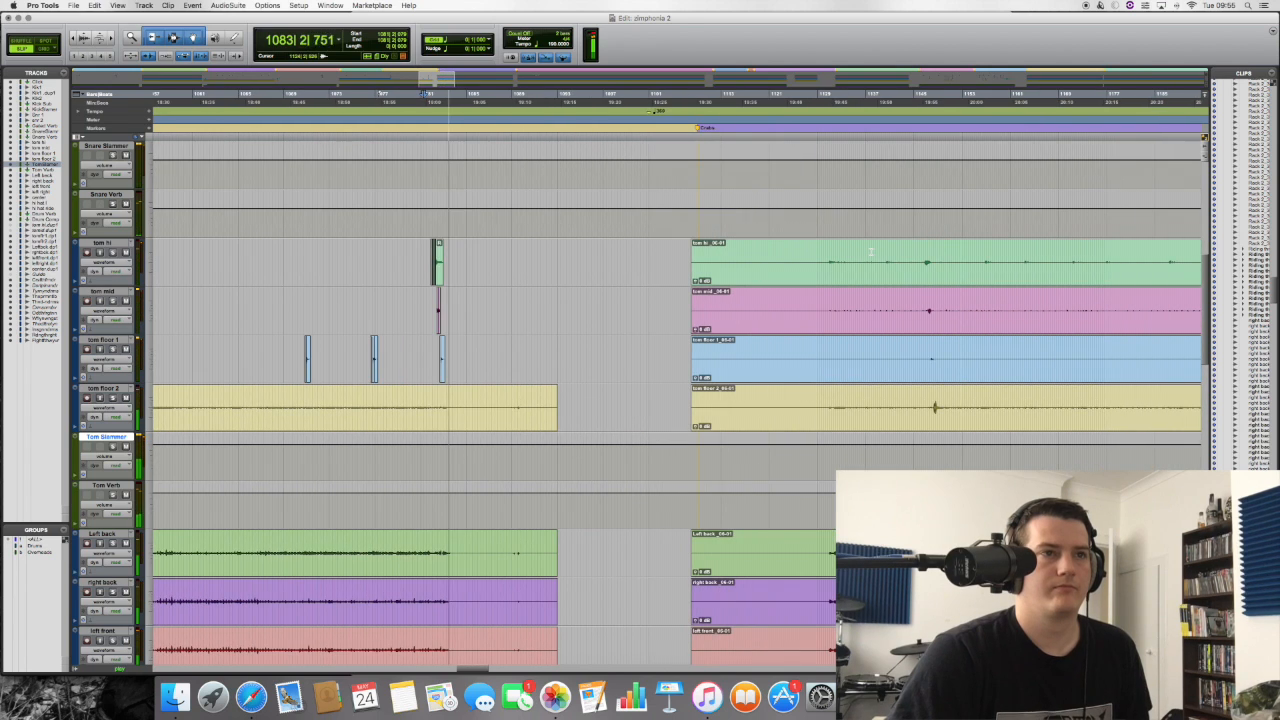
pyautogui.press('space')
# Switch from the session timeline overview to the mixer and select the Tom Verb track.
pyautogui.press('r')
pyautogui.press('r')
pyautogui.press('r')
pyautogui.press('r')
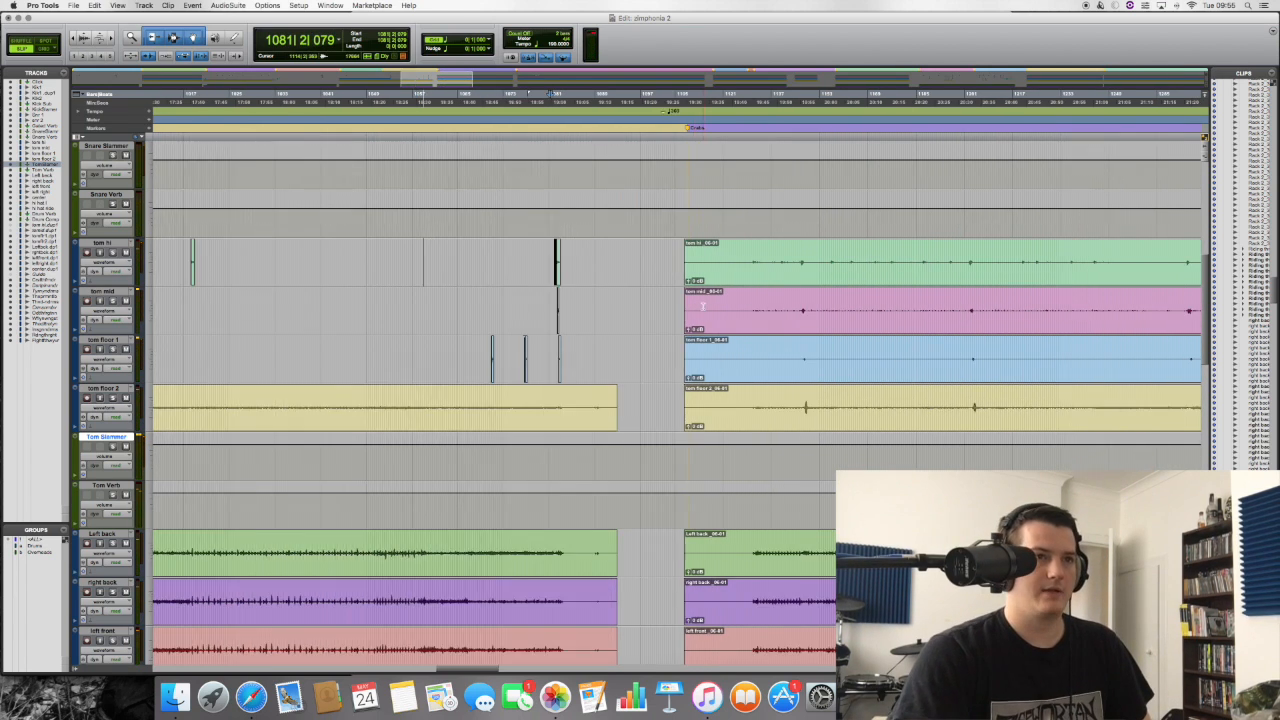
pyautogui.hscroll(-2, 710, 308)
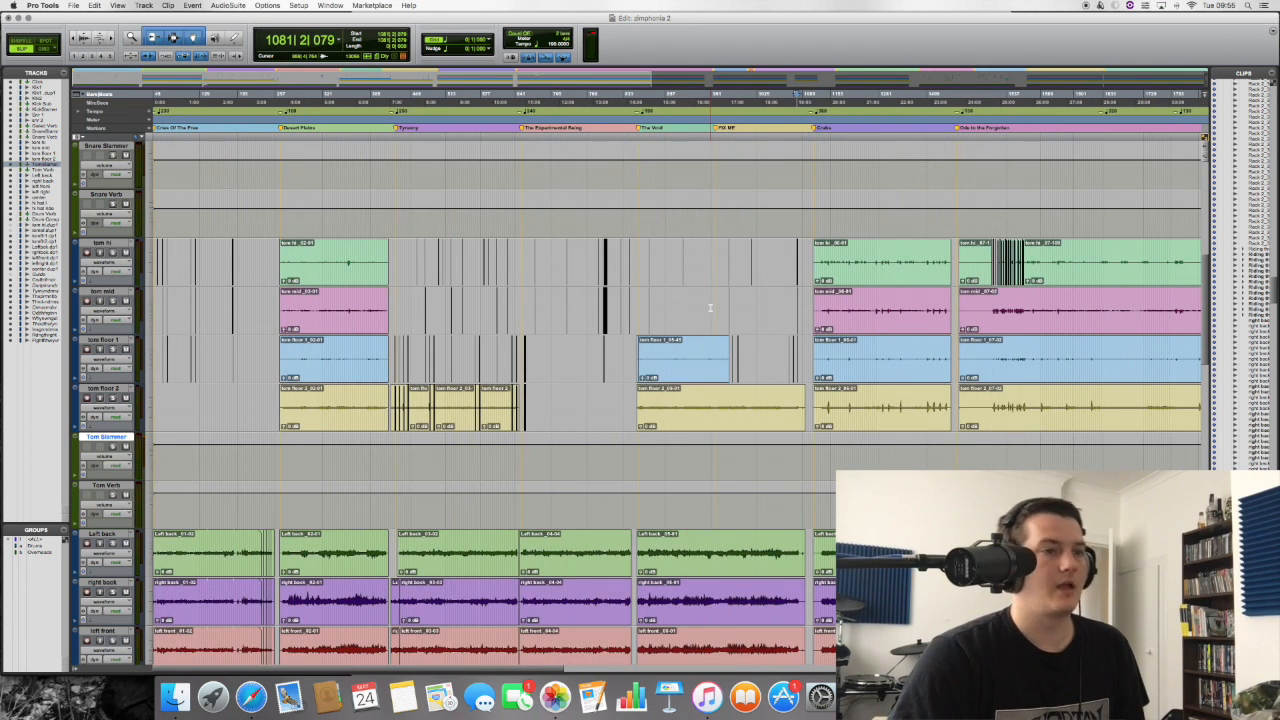
pyautogui.press('super+equal')
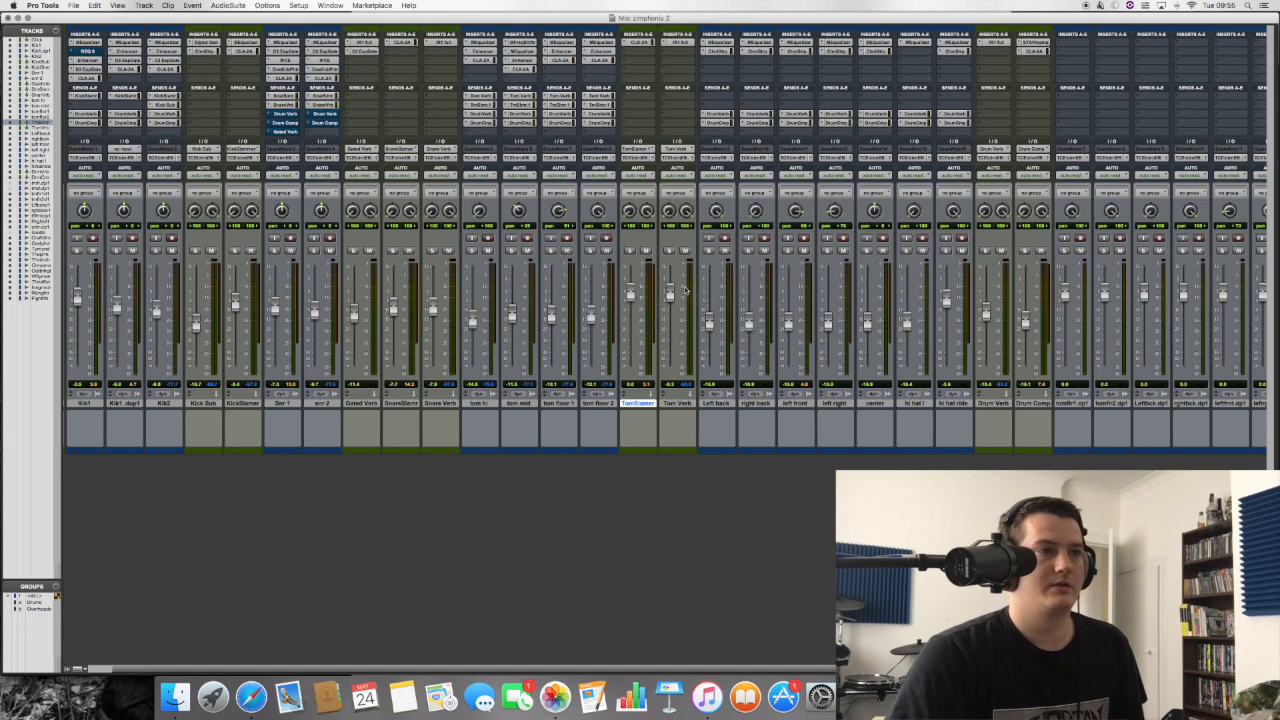
pyautogui.click(678, 404)
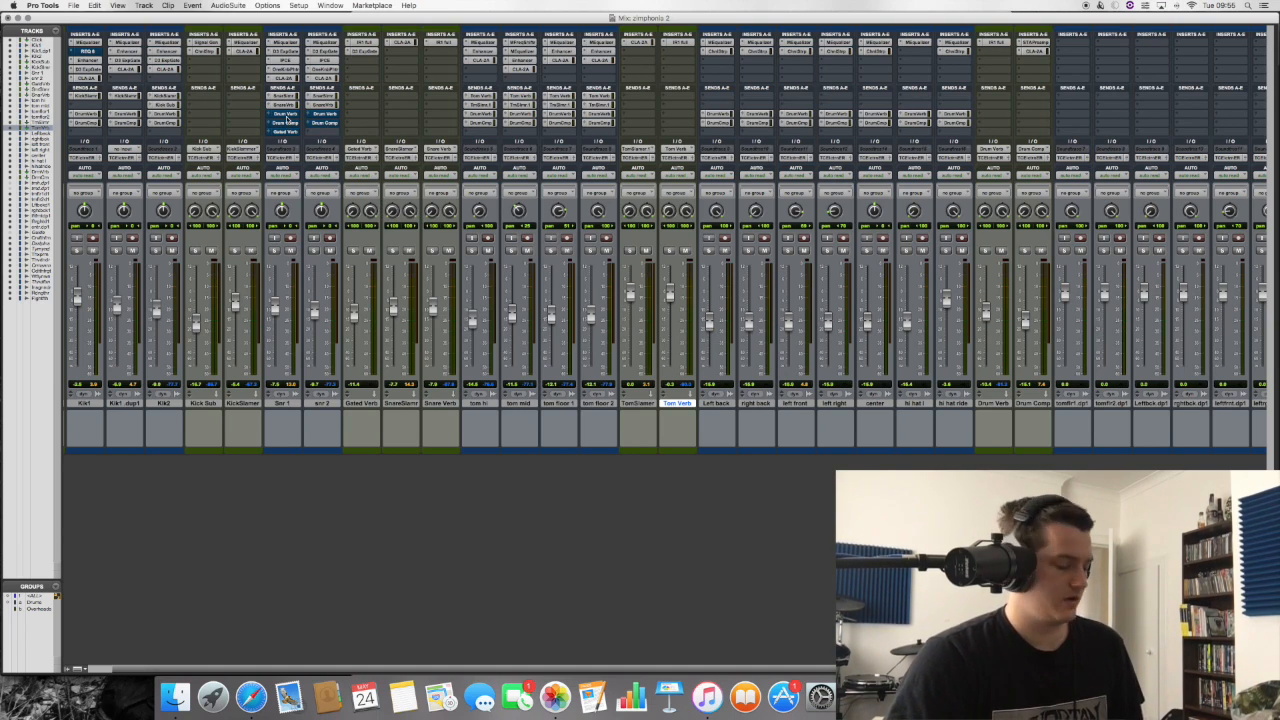
# Unmute the Drum Verb and Drum Comp sends on both snare tracks, Snr 1 and snr 2.
pyautogui.keyDown('super'); pyautogui.click(287, 115); pyautogui.keyUp('super')
pyautogui.keyDown('super'); pyautogui.click(286, 123); pyautogui.keyUp('super')
pyautogui.keyDown('super'); pyautogui.click(326, 115); pyautogui.keyUp('super')
pyautogui.keyDown('super'); pyautogui.click(327, 124); pyautogui.keyUp('super')
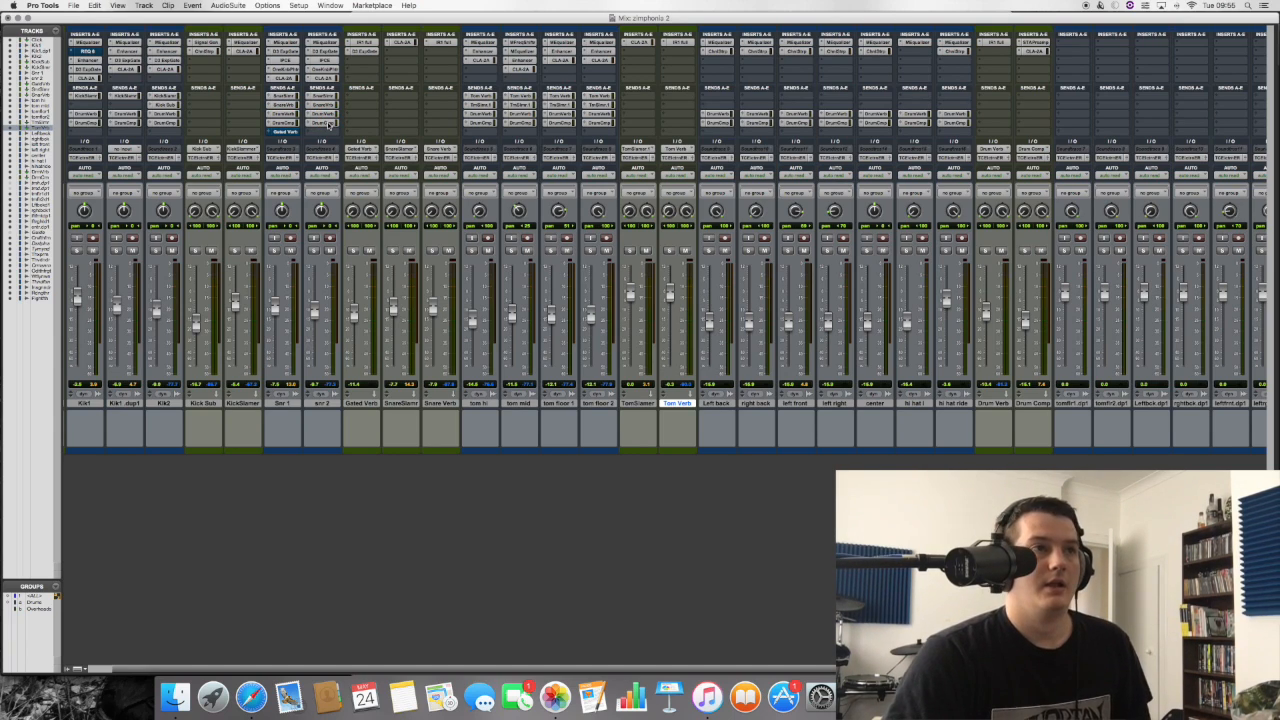